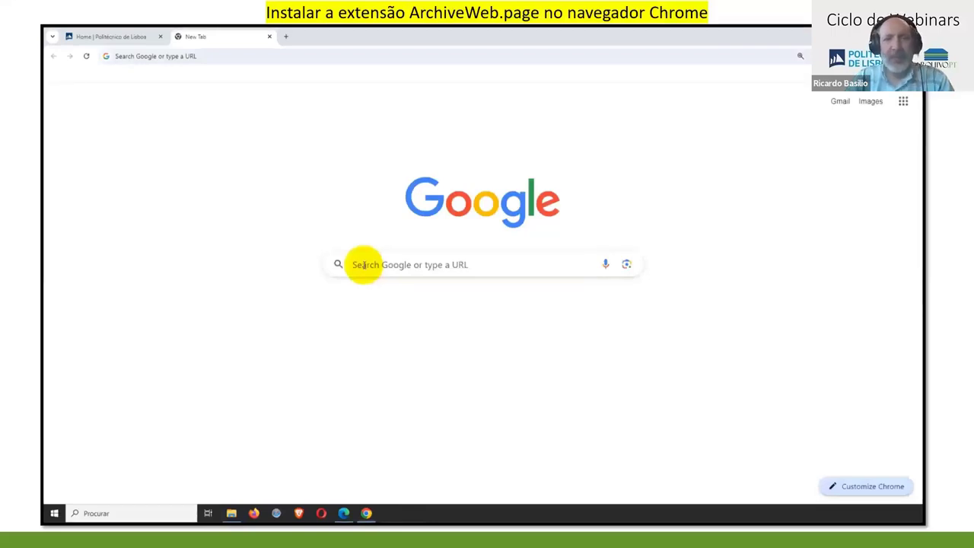
Go to webrecorder.net and open the ArchiveWeb.page site through its entry among the Webrecorder tools.
click(364, 264)
text(webre)
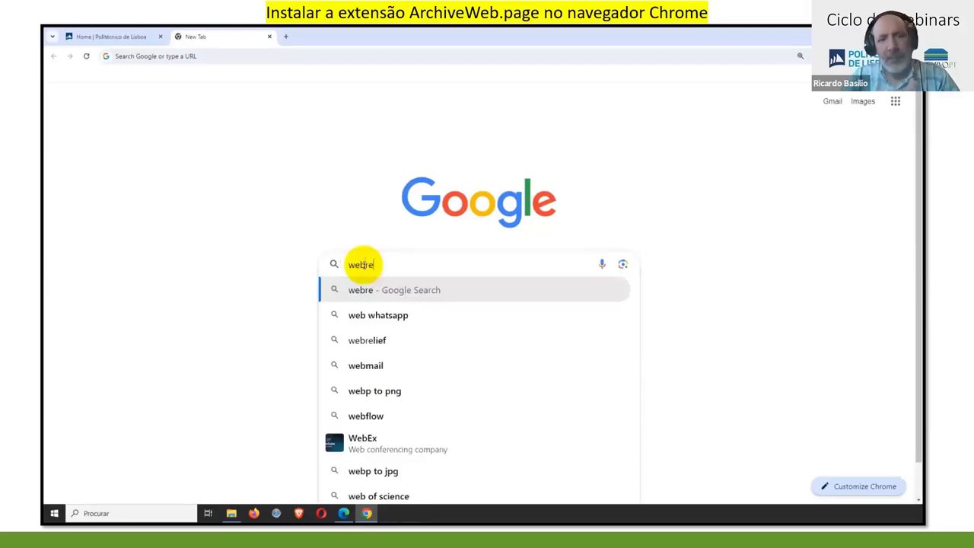
text(corder.net)
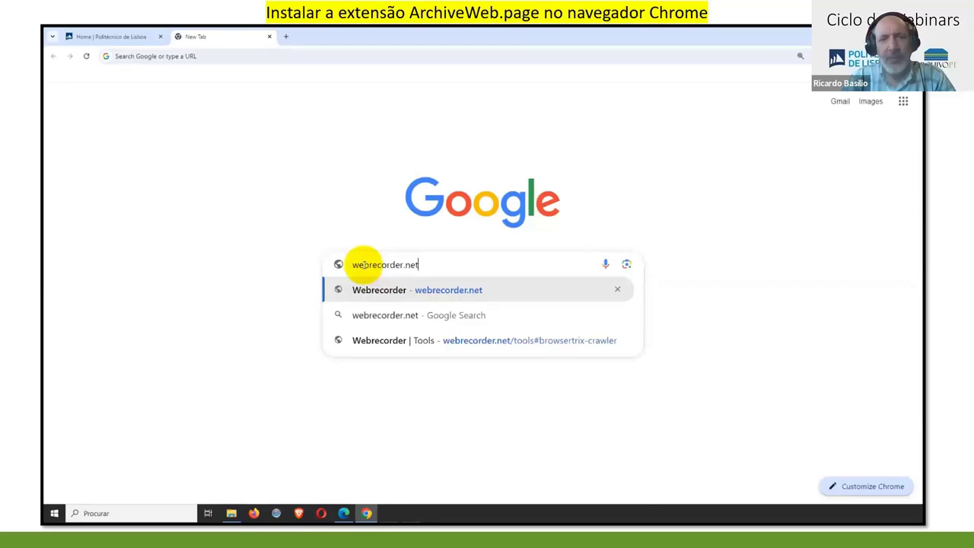
key(Return)
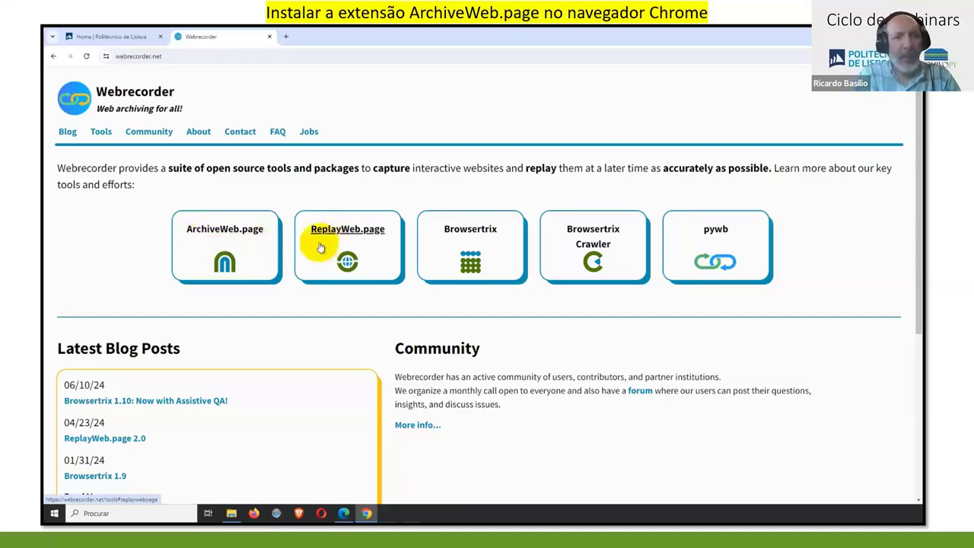
click(222, 235)
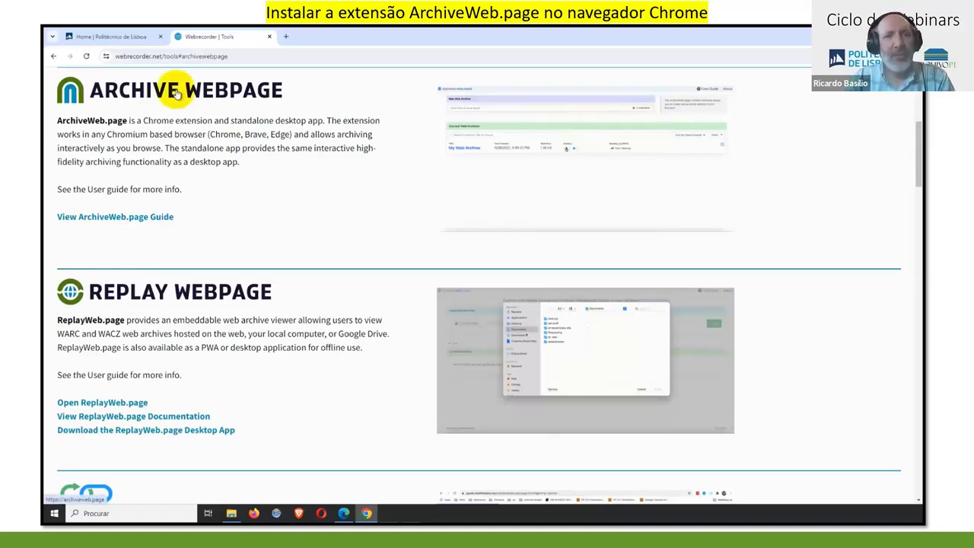
click(176, 89)
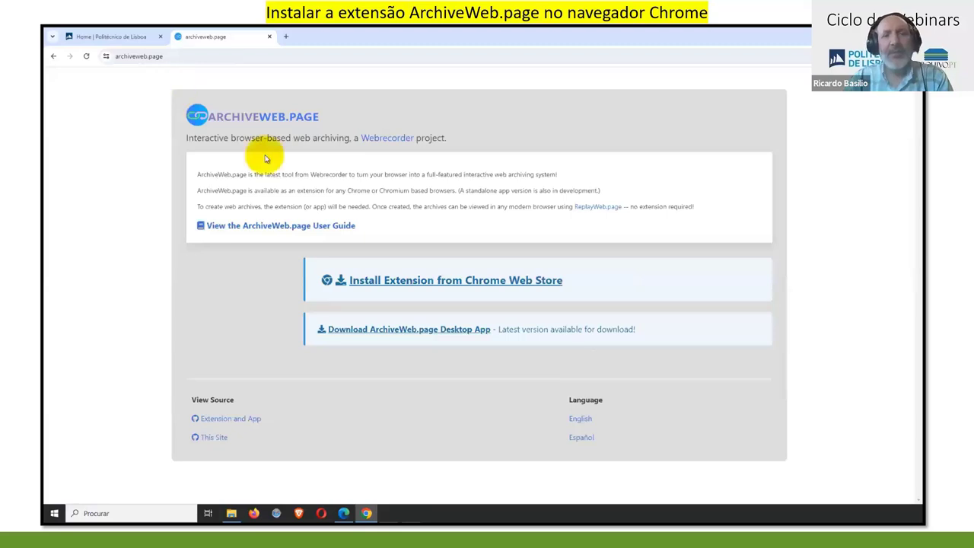
Install the Webrecorder ArchiveWeb.page extension from the Chrome Web Store and accept its requested permissions.
click(376, 282)
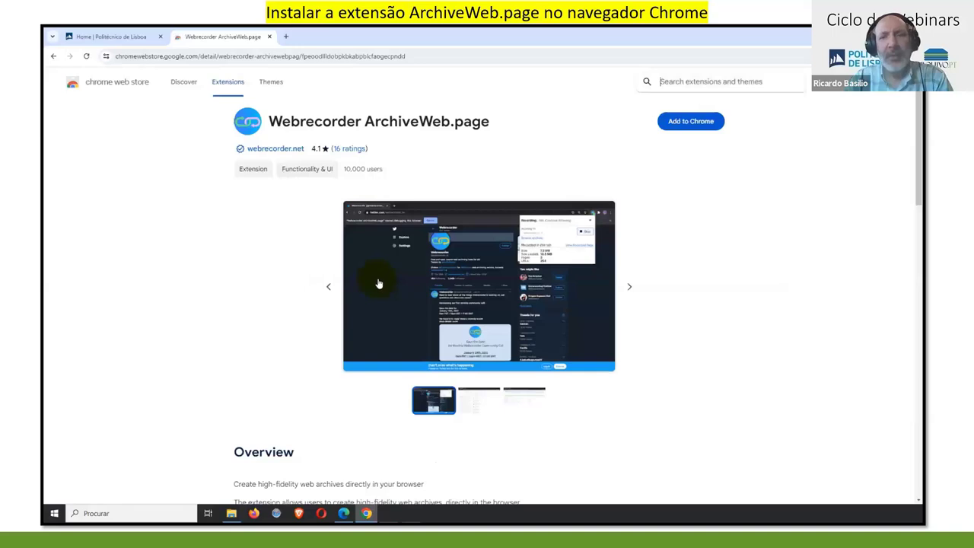
click(680, 123)
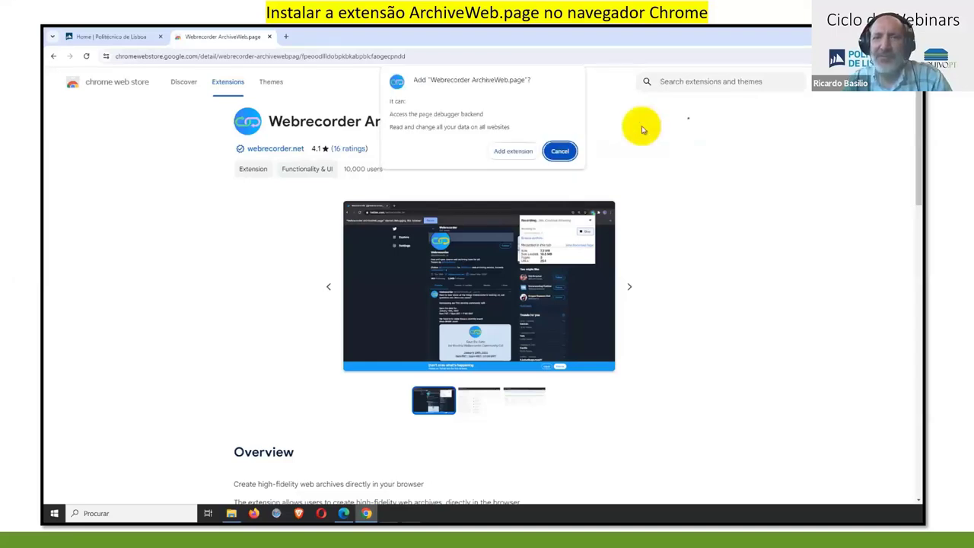
click(508, 153)
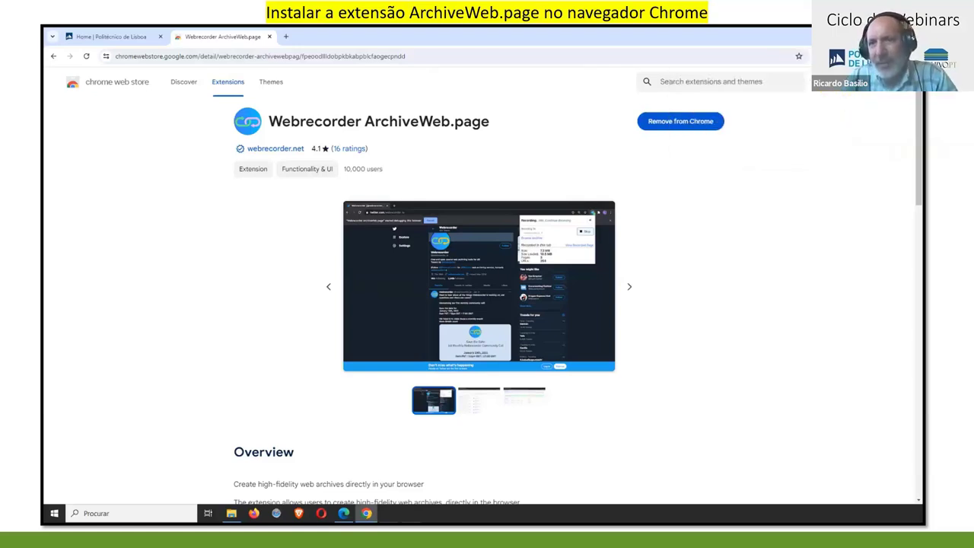
Pin the Webrecorder ArchiveWeb.page extension so it stays accessible beside Chrome's address bar.
click(849, 56)
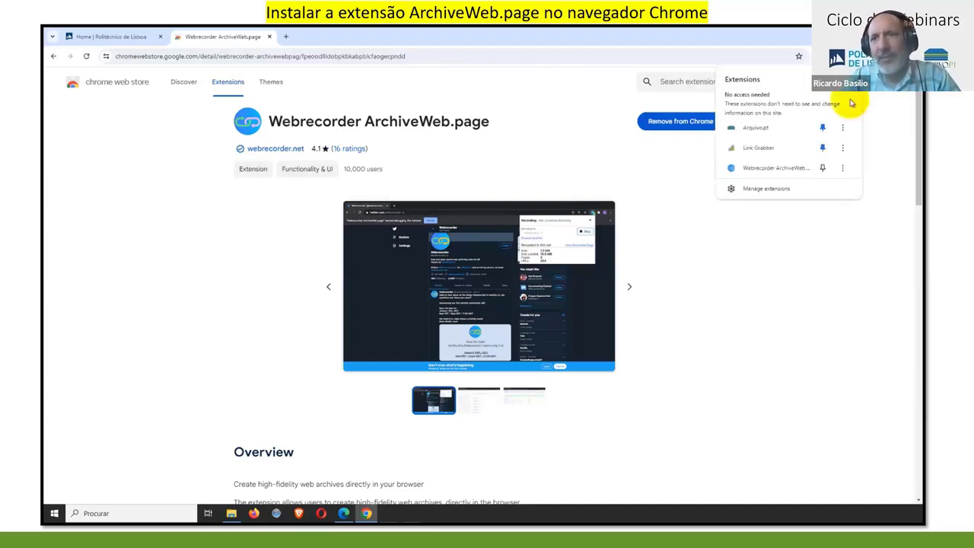
click(823, 169)
click(824, 169)
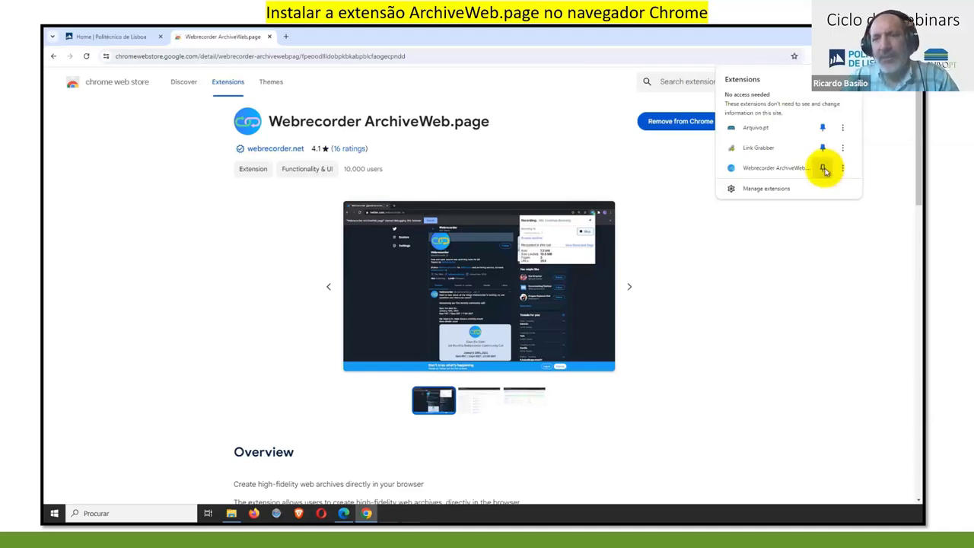
click(823, 168)
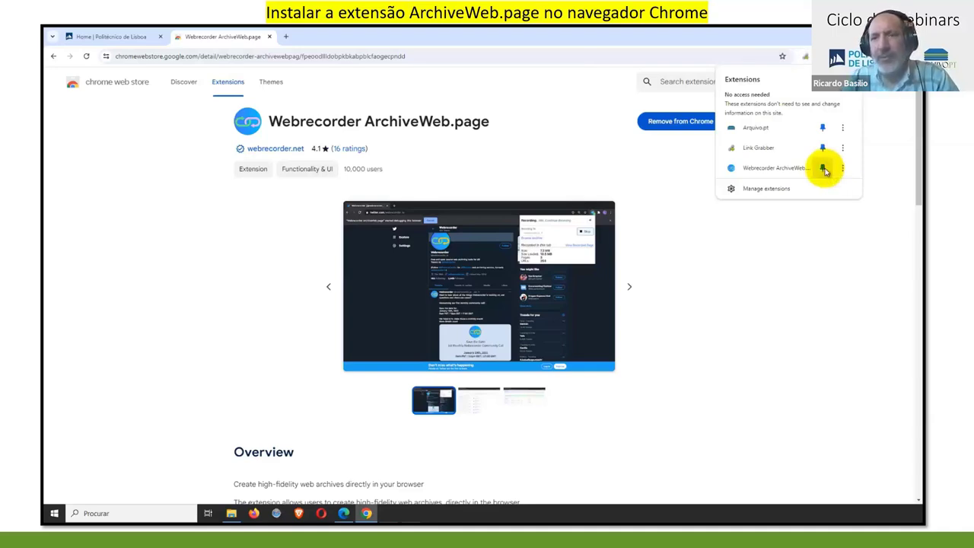
click(853, 89)
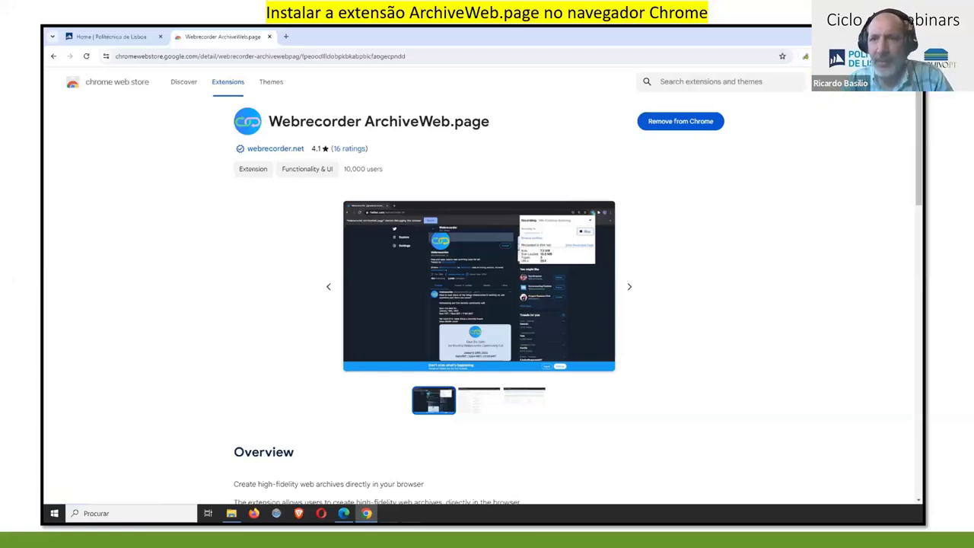
Open the ArchiveWeb.page extension and bring up its overview of archived items.
click(833, 56)
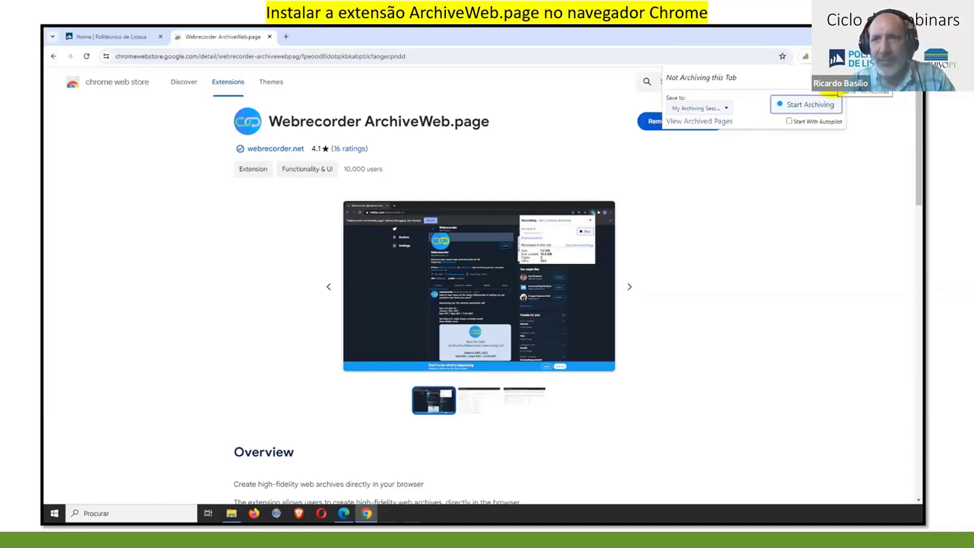
click(822, 103)
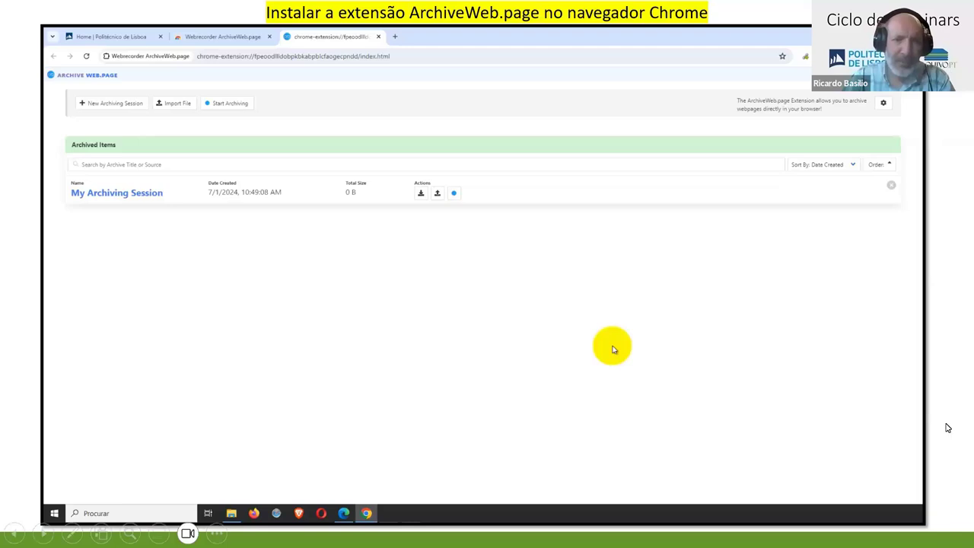
mouse_move(327, 525)
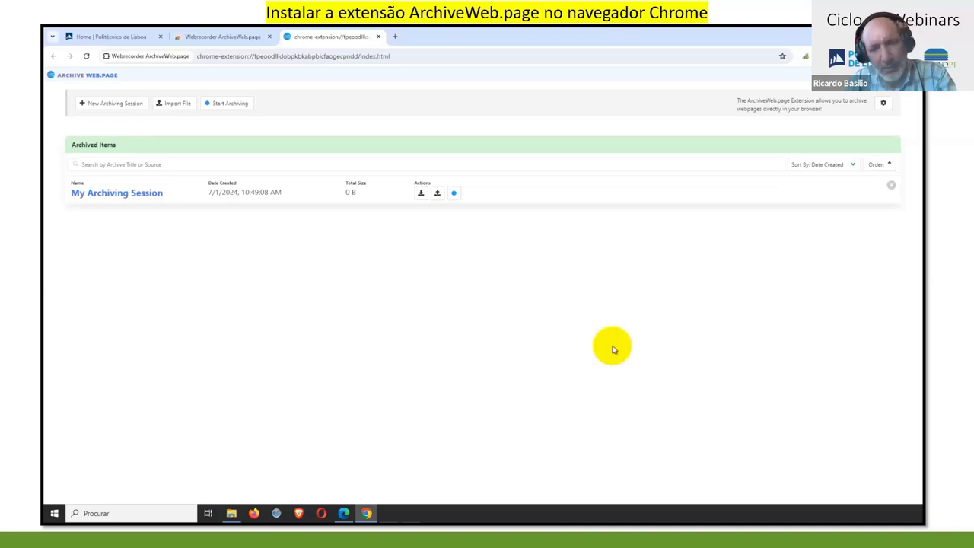
In Microsoft Edge, open the ArchiveWeb.page site from the Webrecorder home page.
mouse_move(277, 229)
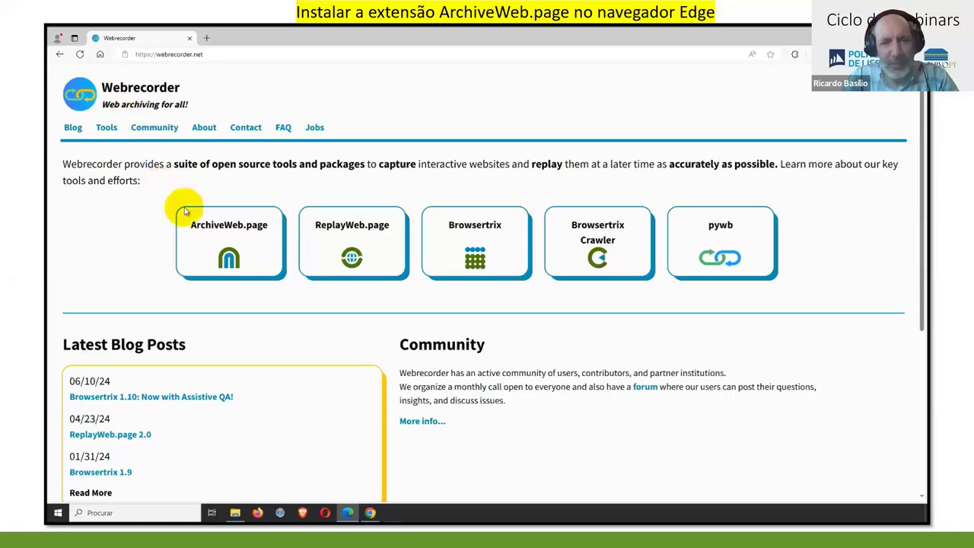
click(229, 226)
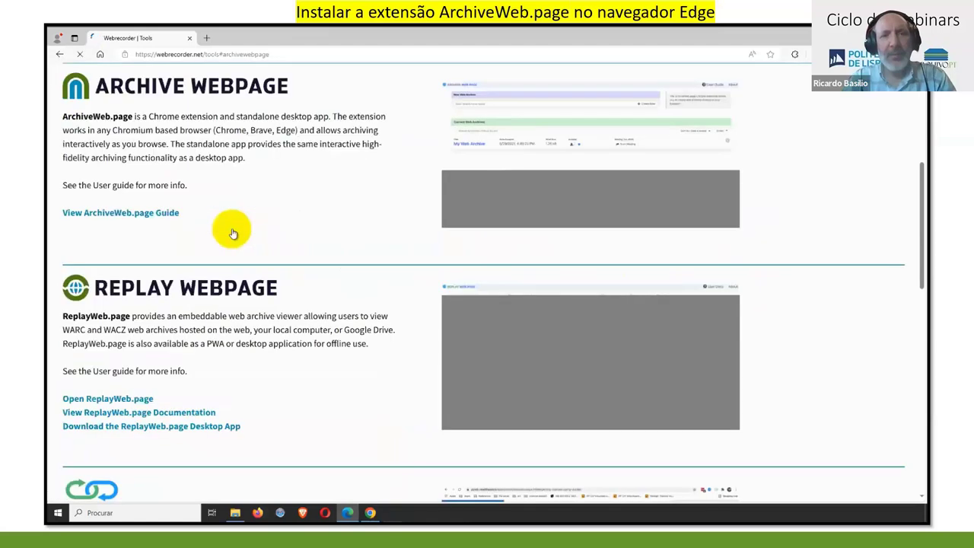
click(175, 90)
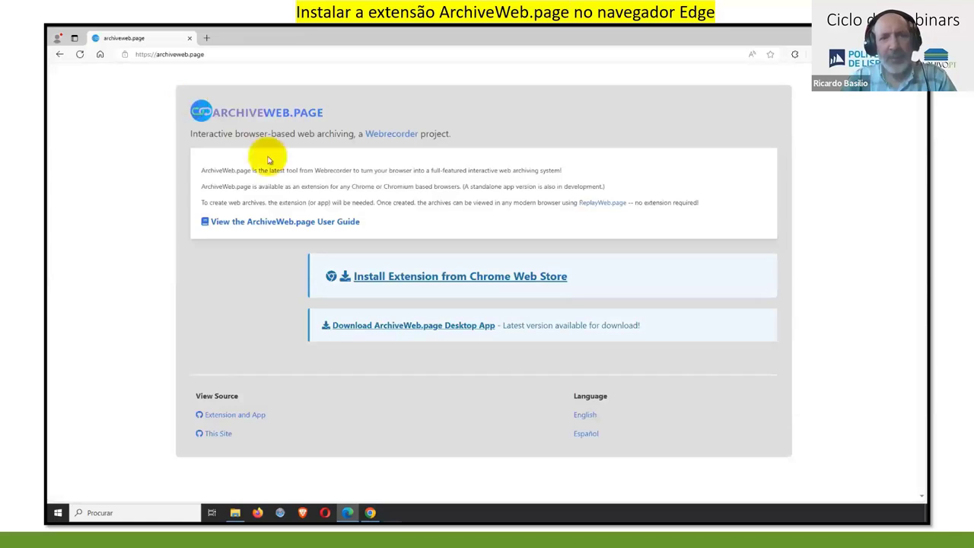
Install the Webrecorder ArchiveWeb.page extension in Edge from the Chrome Web Store and decline the suggestion to switch to Chrome.
click(436, 279)
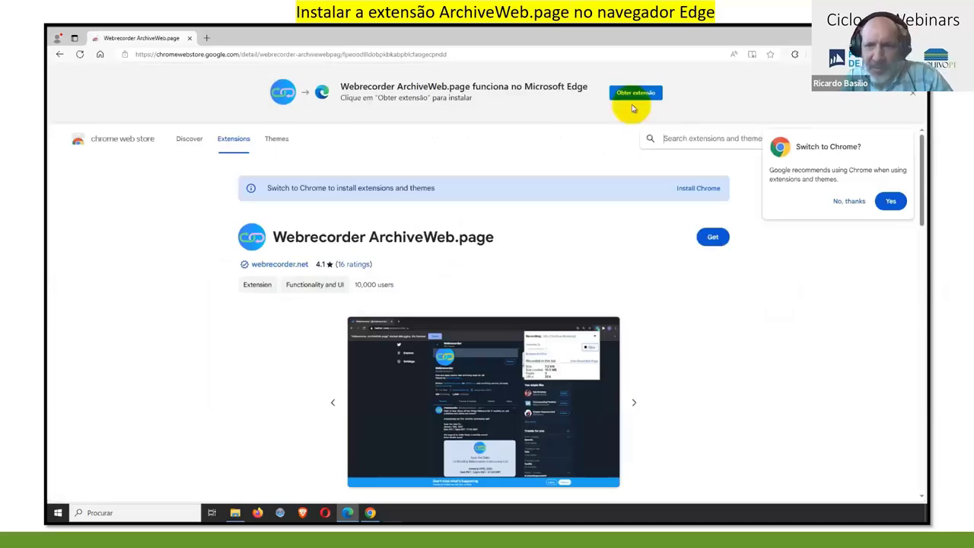
click(638, 98)
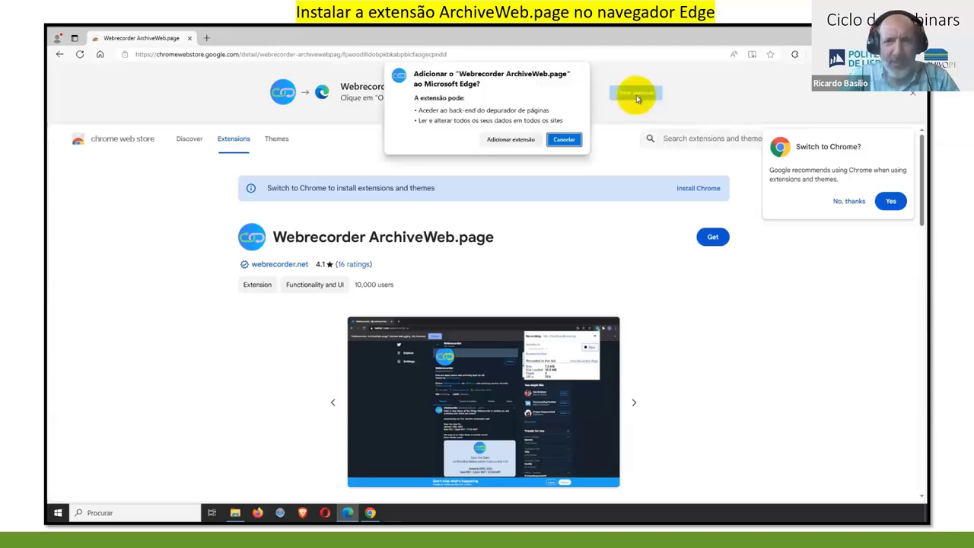
click(512, 141)
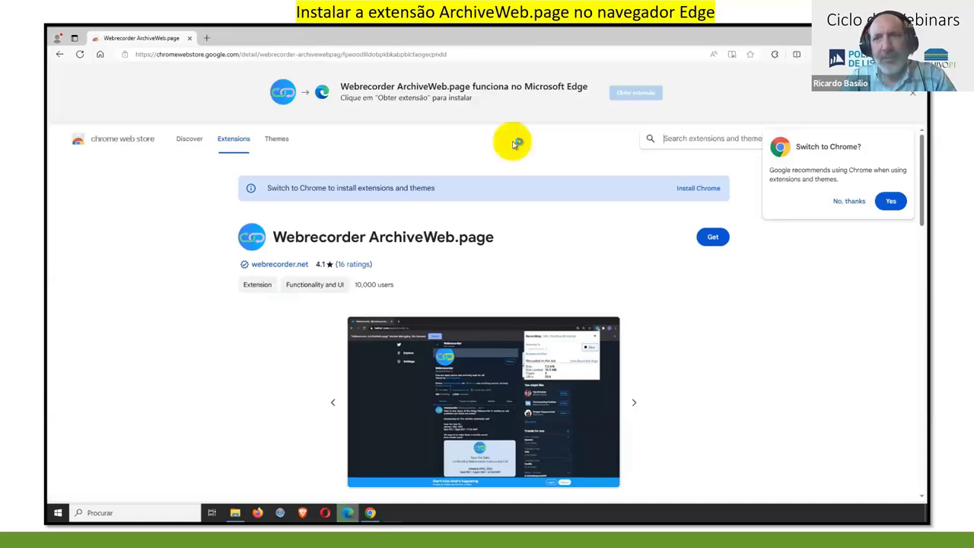
click(849, 204)
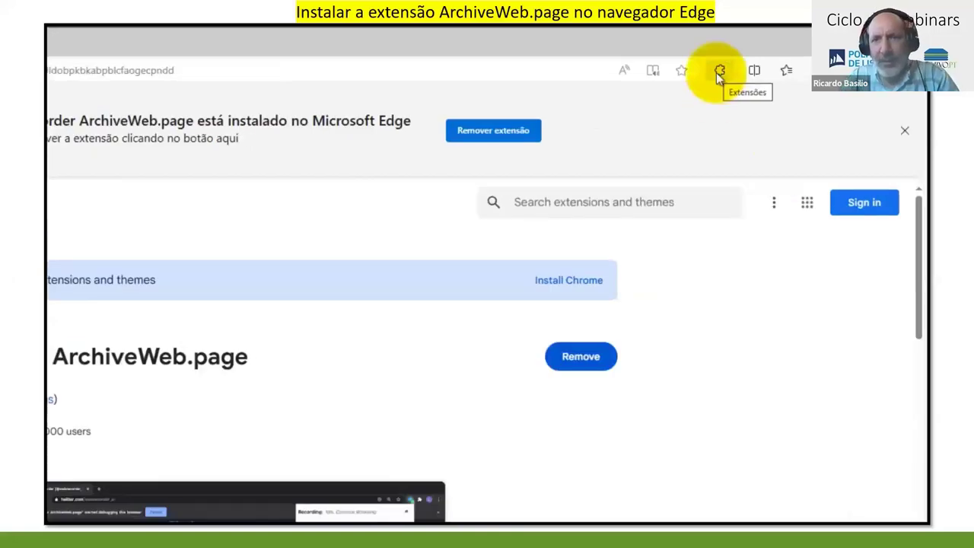
Make the Webrecorder ArchiveWeb.page extension permanently visible beside Edge's address bar and close the extensions list.
click(719, 72)
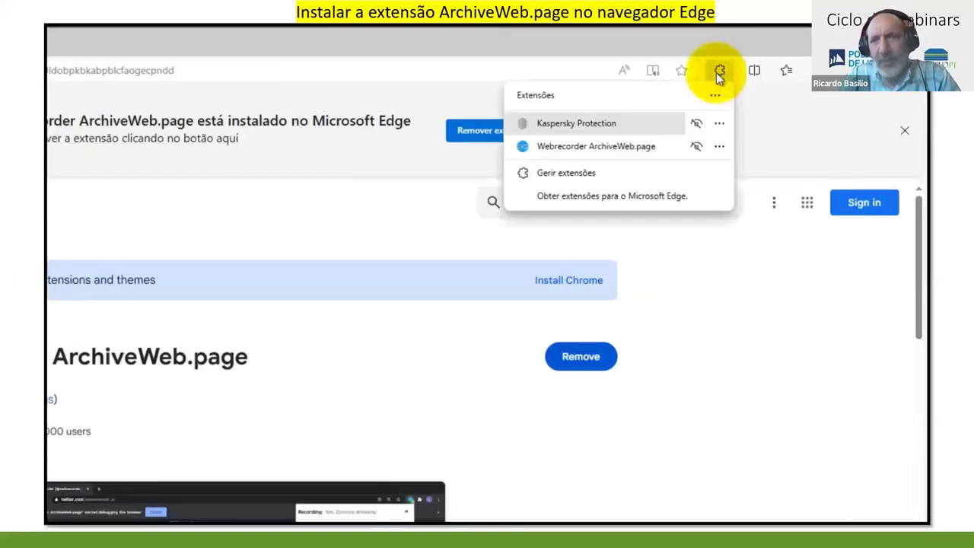
click(720, 147)
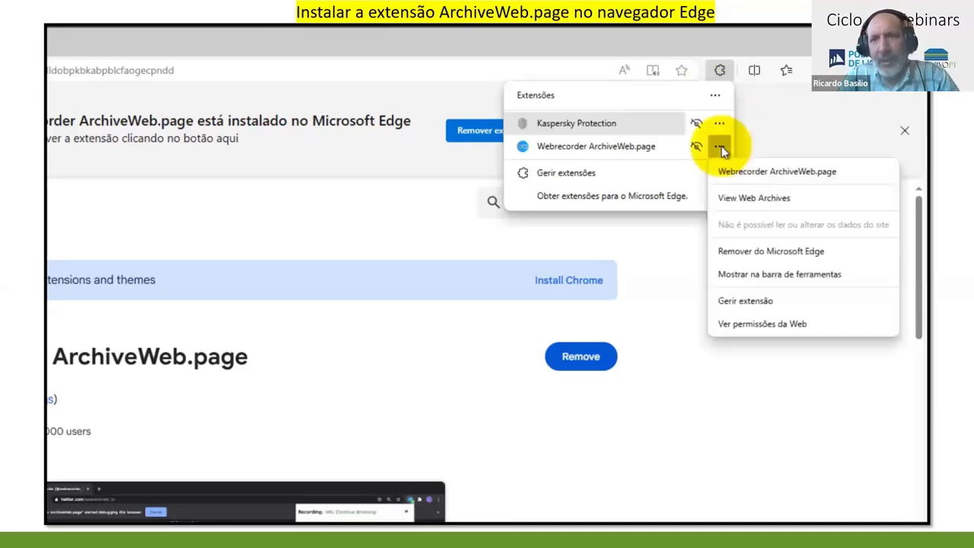
click(696, 146)
click(697, 146)
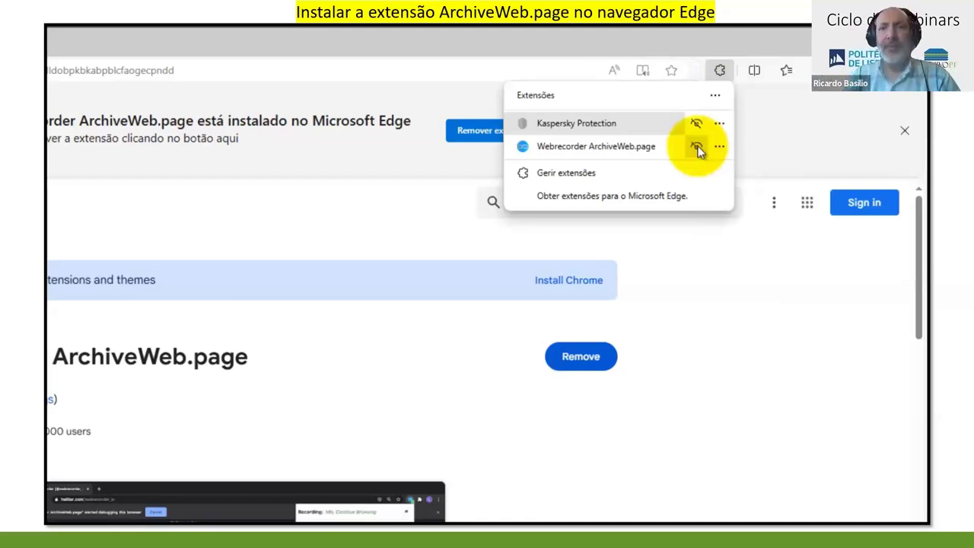
click(698, 149)
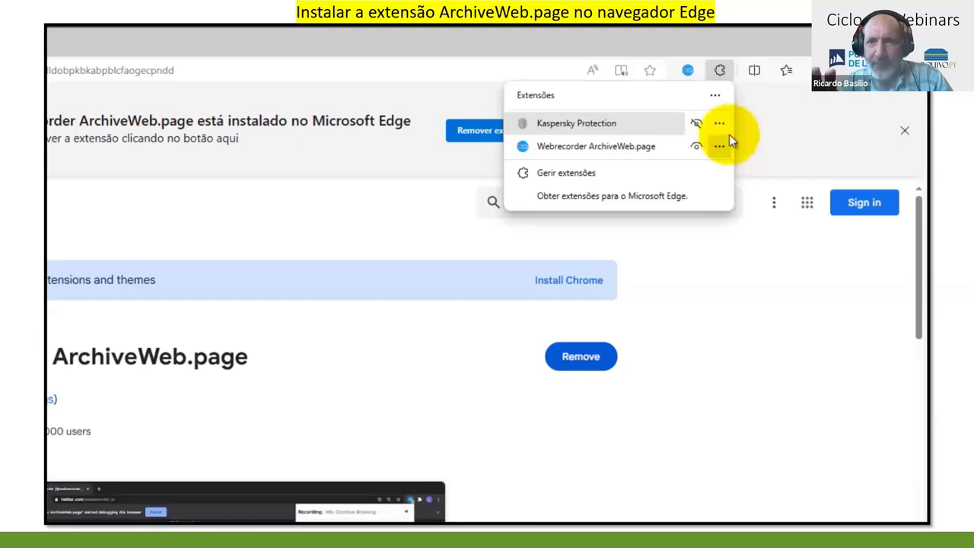
click(748, 151)
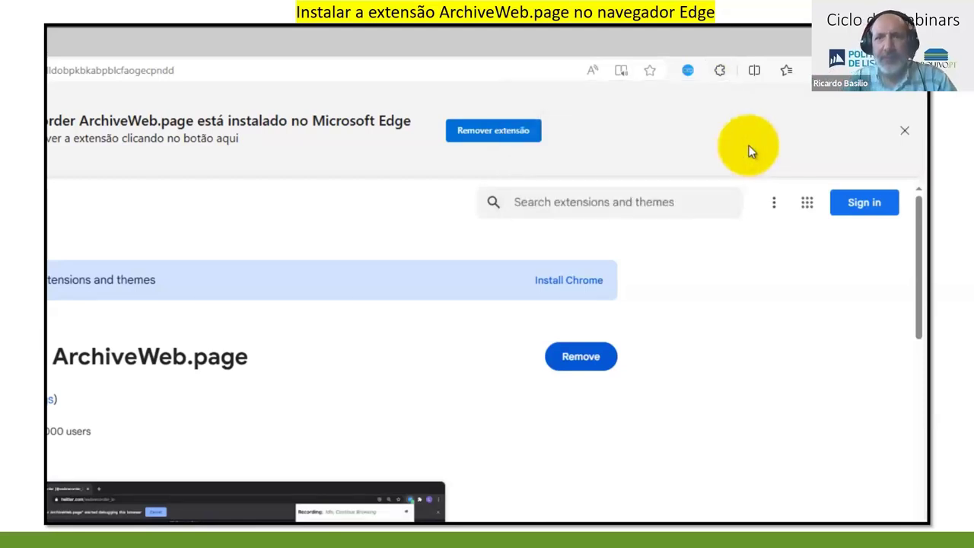
Open the ArchiveWeb.page extension in Edge to examine its archiving controls.
click(687, 71)
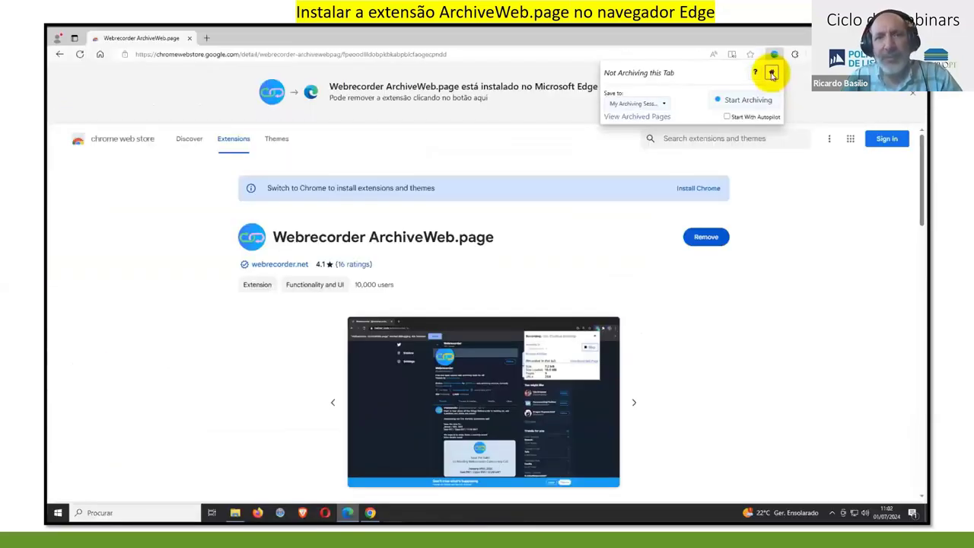
click(710, 93)
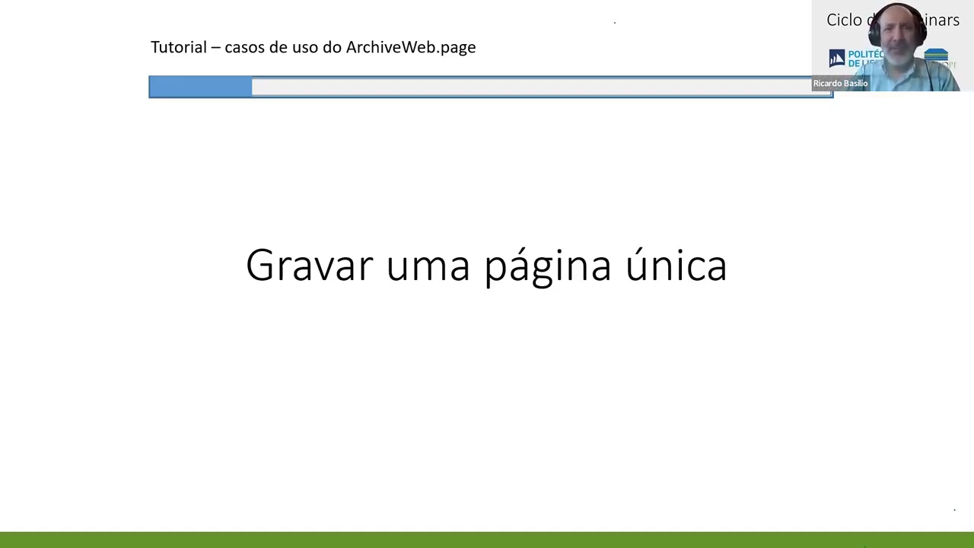
key(Right)
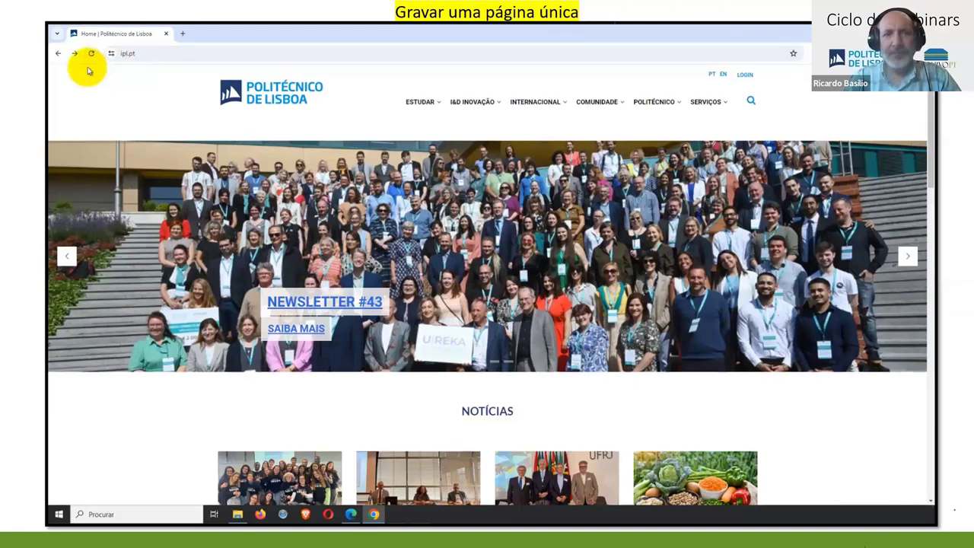
From the ipl.pt page in Chrome, open the ArchiveWeb.page extension's archived pages overview.
click(118, 54)
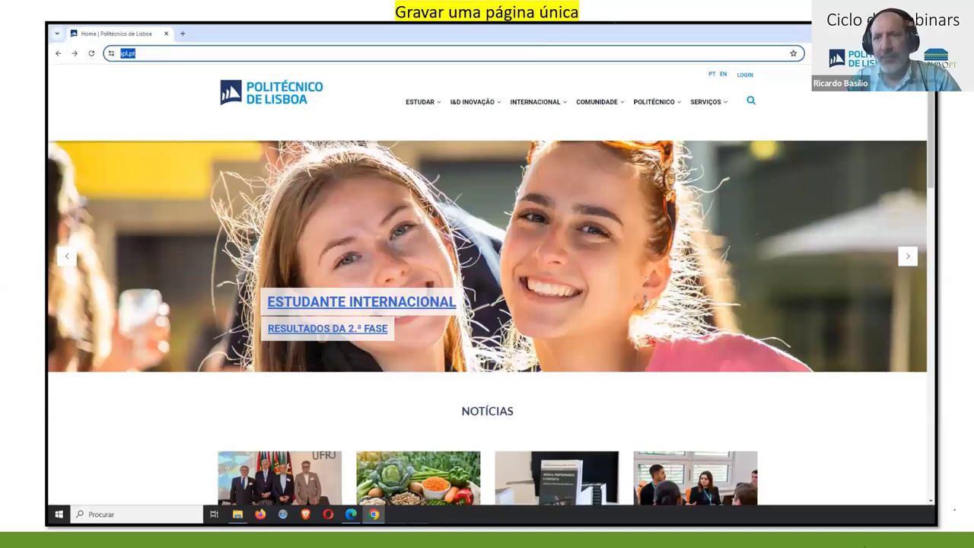
click(819, 53)
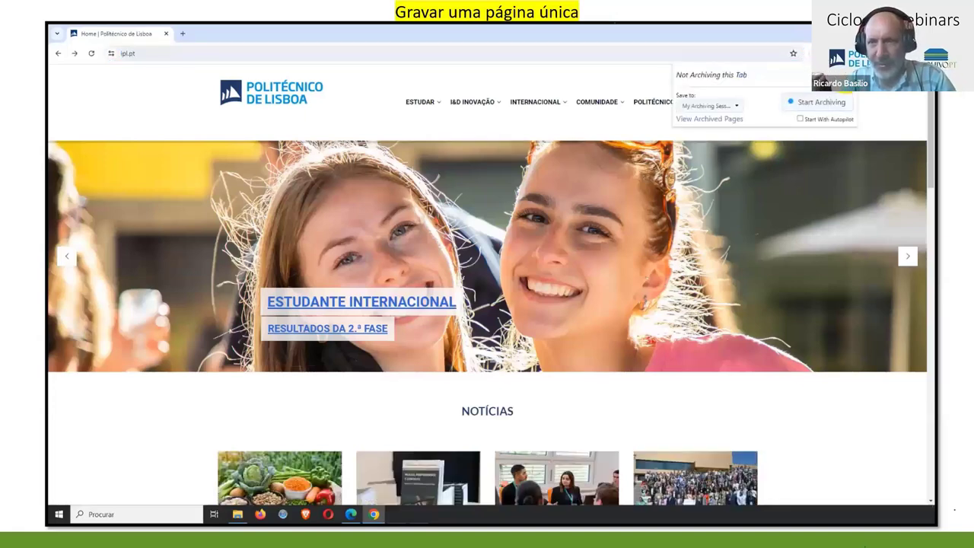
click(710, 119)
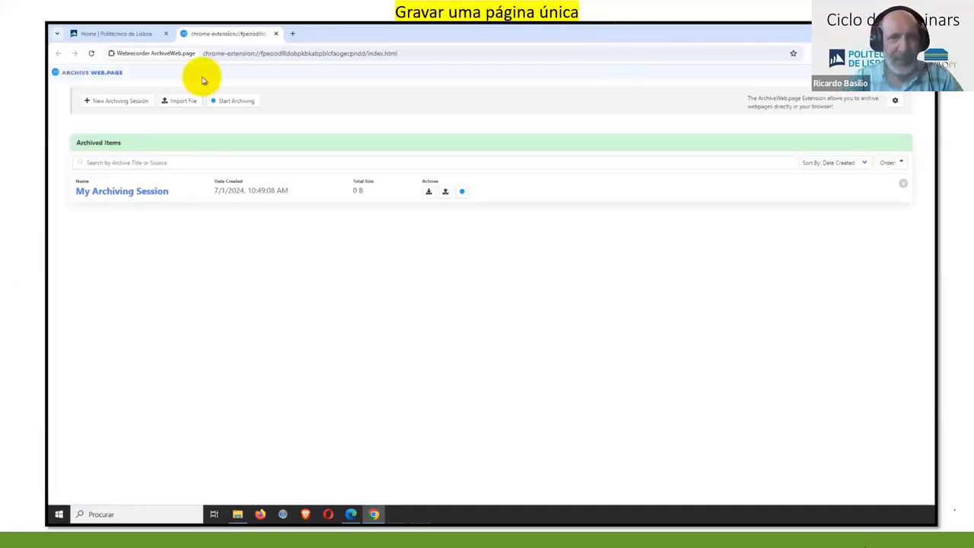
Create a new archiving session named 01-demo-pagina-unica.
click(117, 104)
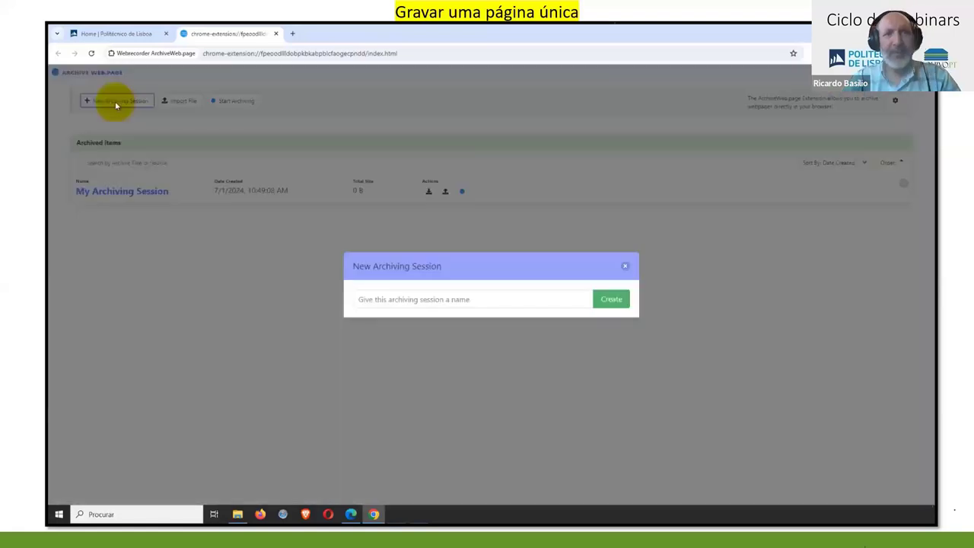
click(371, 298)
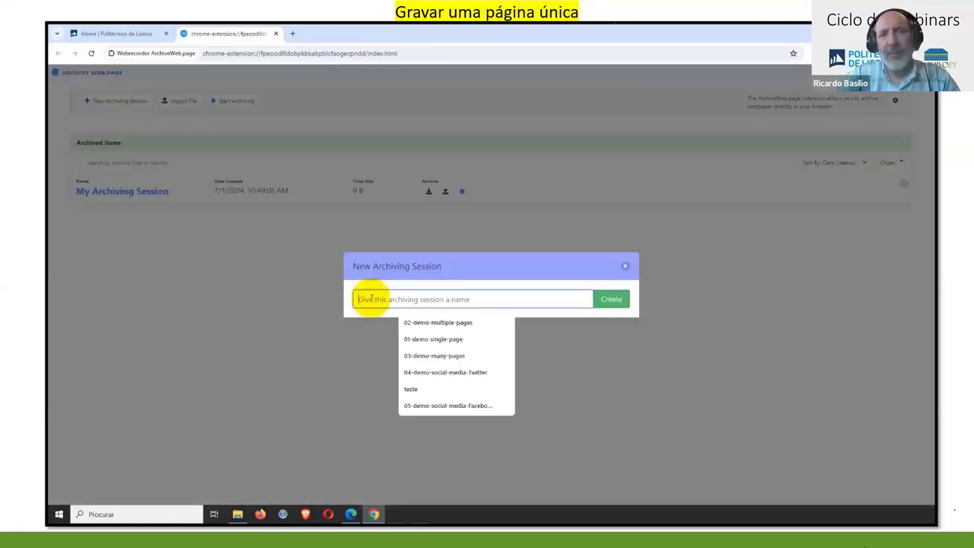
text(01-demo-pagina-unica)
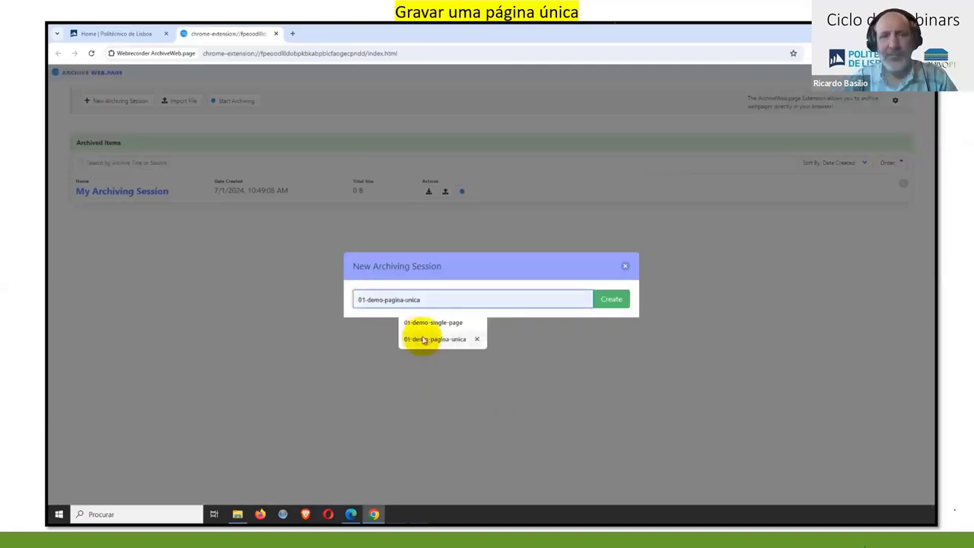
click(424, 340)
click(615, 299)
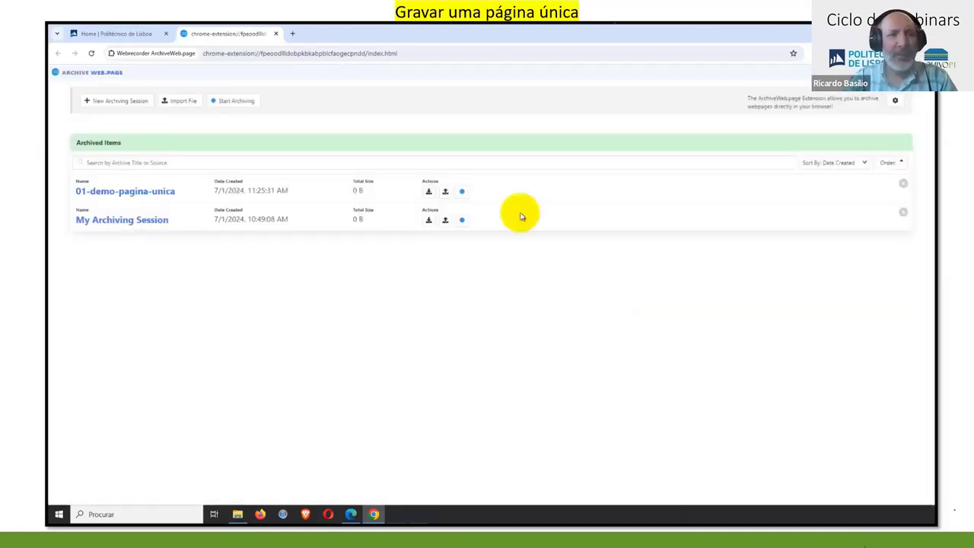
click(463, 191)
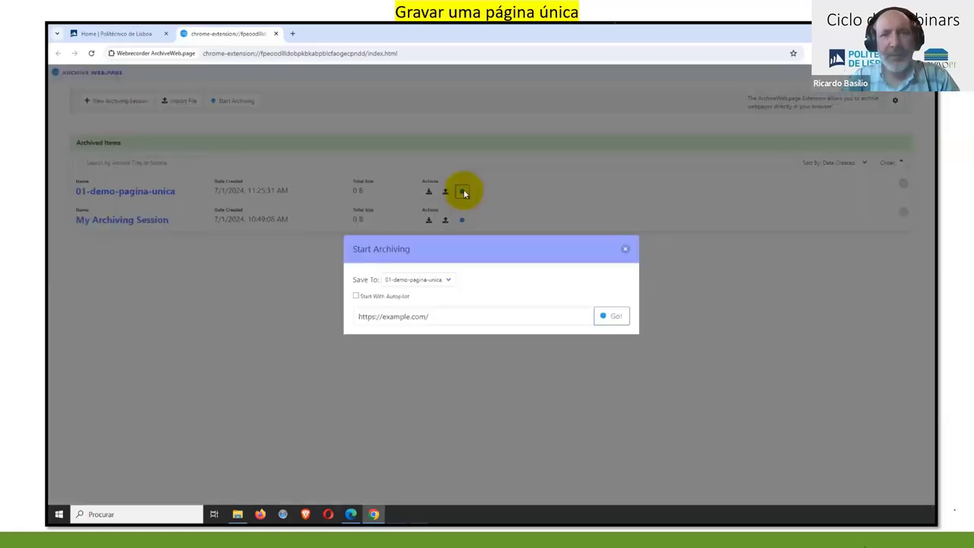
drag(448, 314, 347, 320)
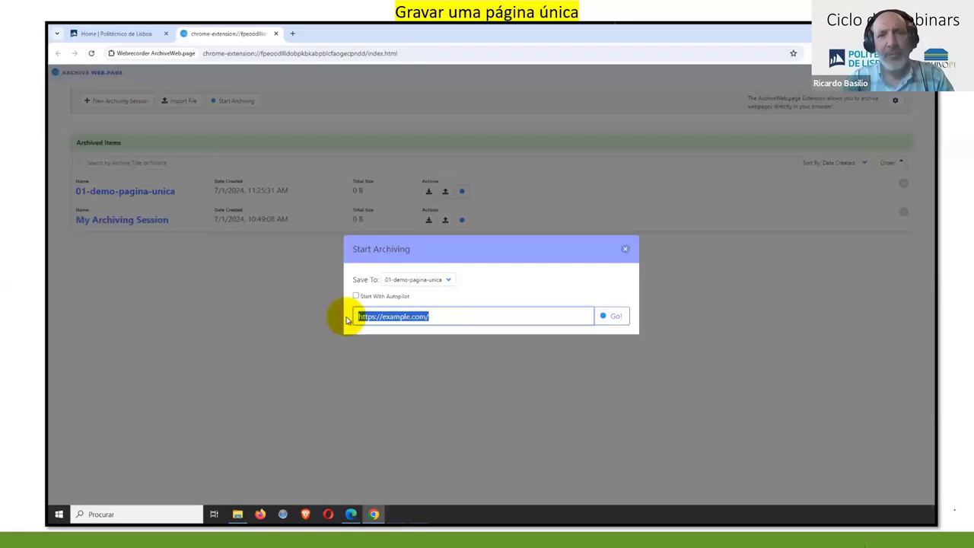
text(https://www.ipl.pt/)
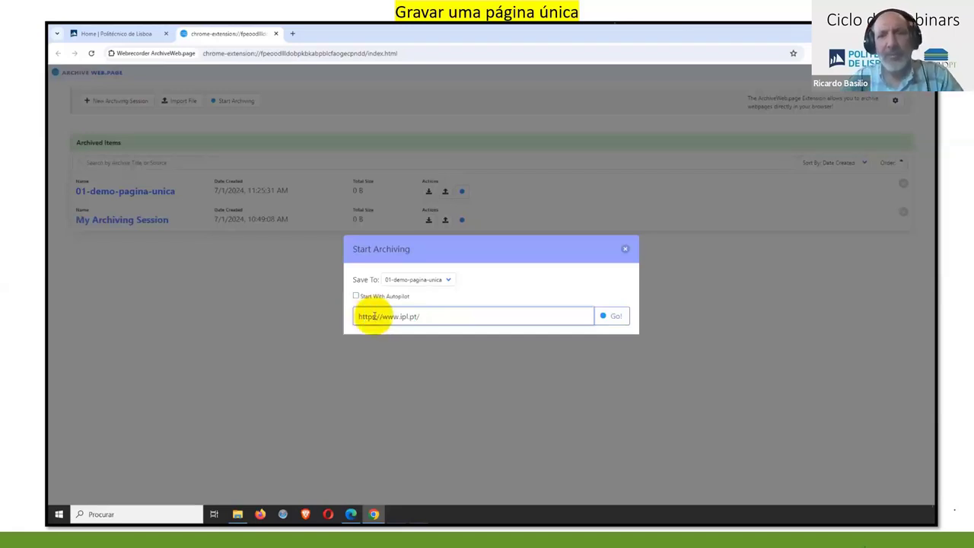
click(606, 323)
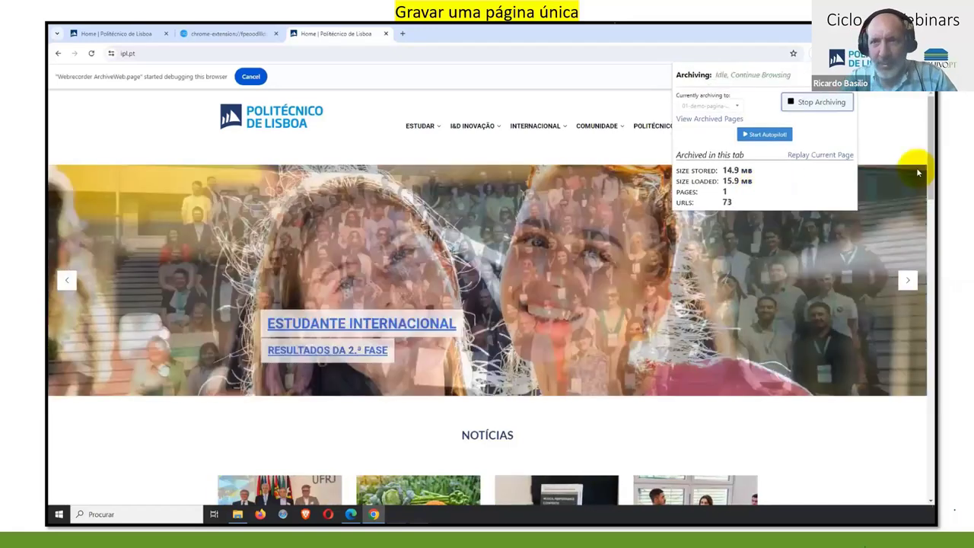
Browse through the ipl.pt homepage so its content is captured, and stop archiving the tab.
click(921, 173)
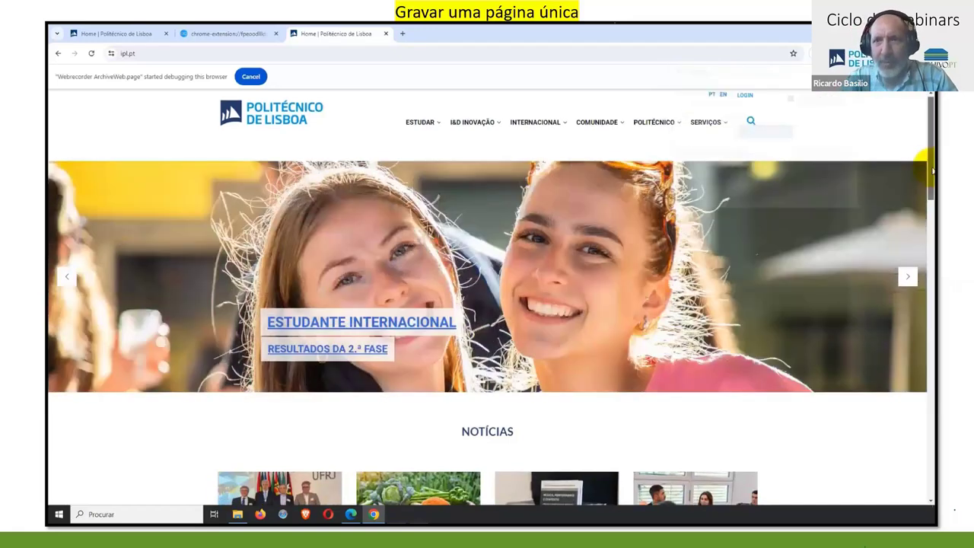
drag(931, 171, 929, 119)
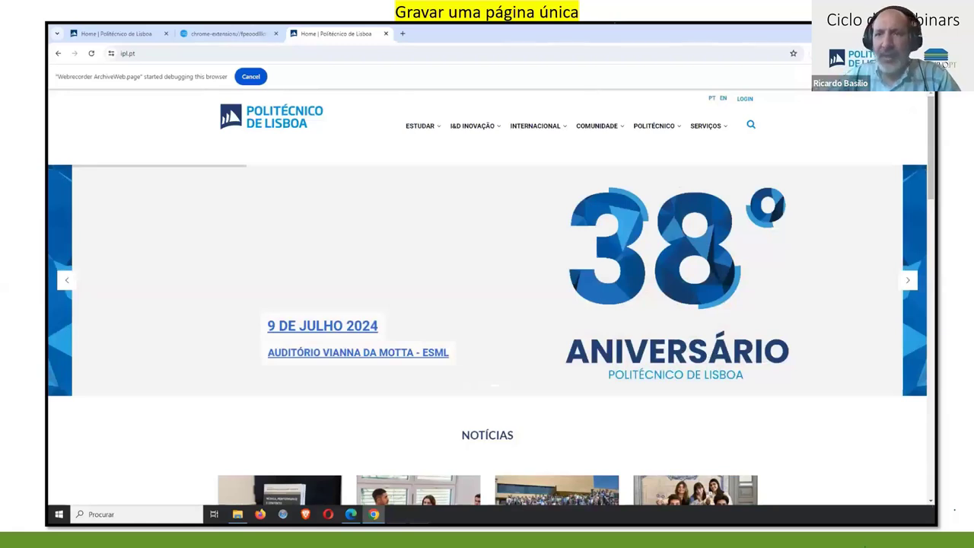
click(845, 53)
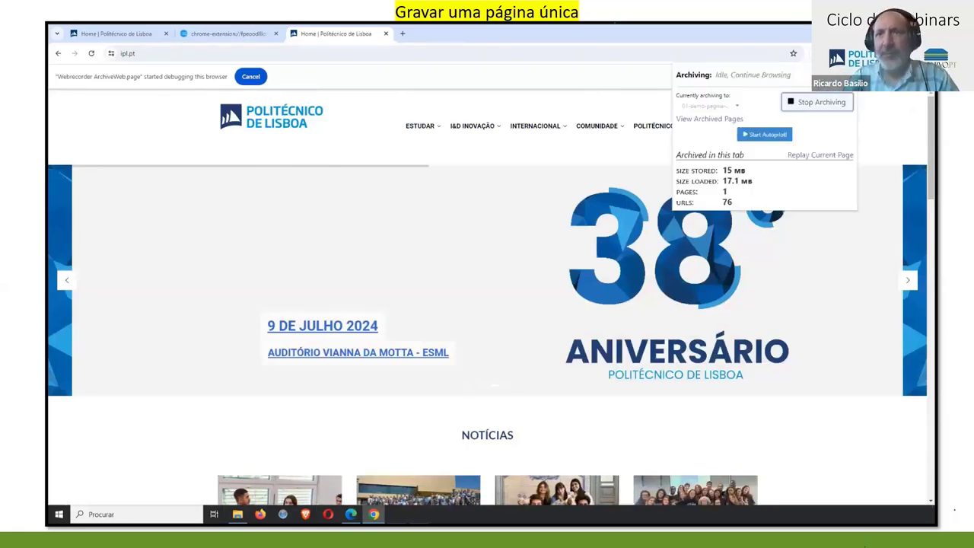
click(834, 111)
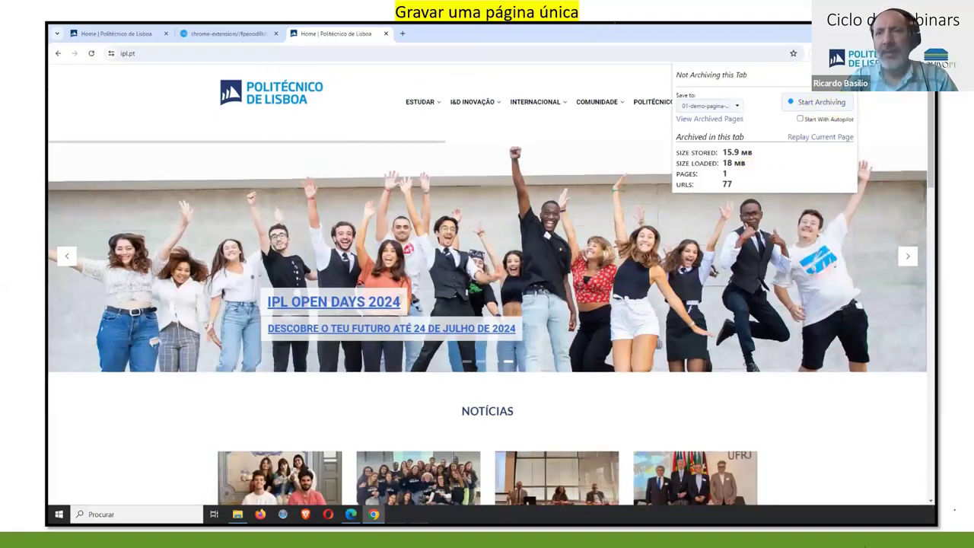
Open the 01-demo-pagina-unica session from the archived pages overview and replay the captured Politécnico de Lisboa homepage to check its capture date.
click(710, 119)
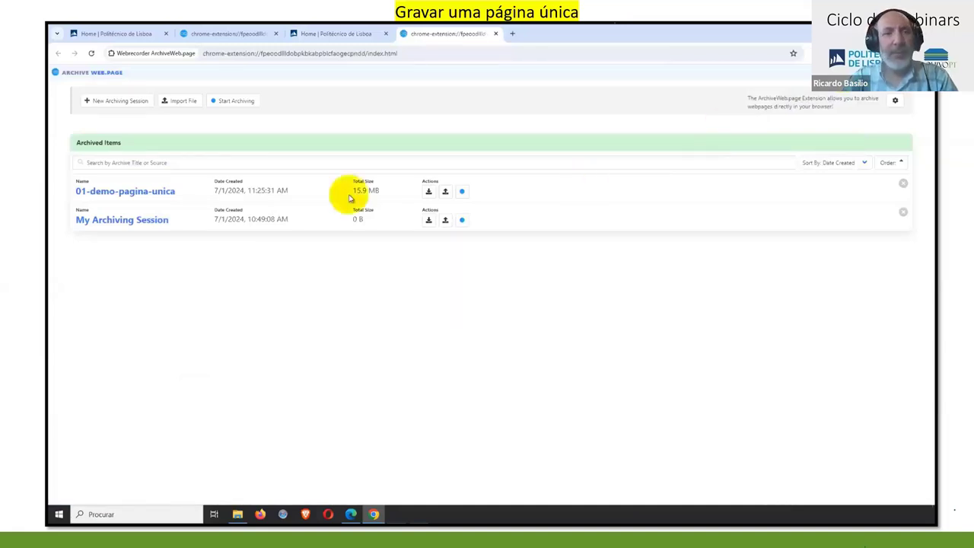
click(160, 196)
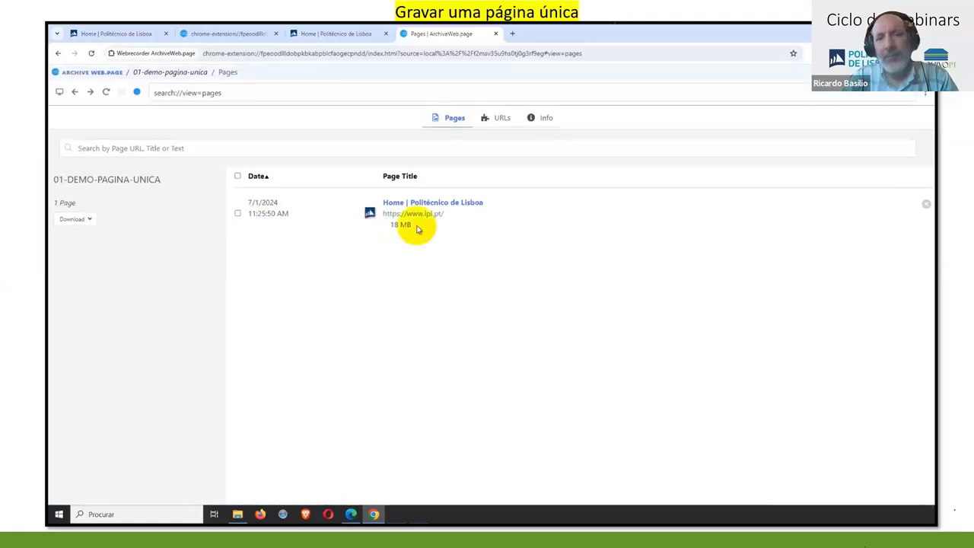
click(423, 219)
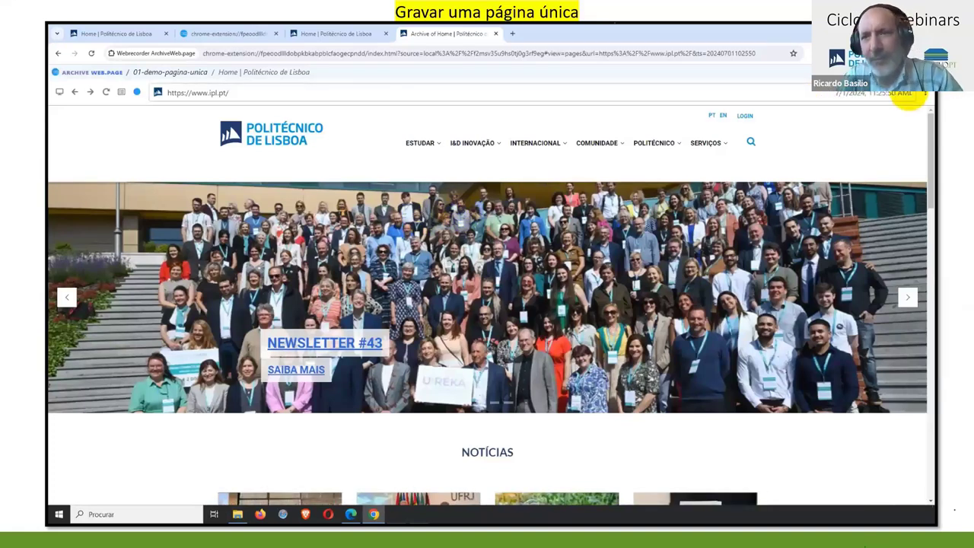
triple_click(902, 94)
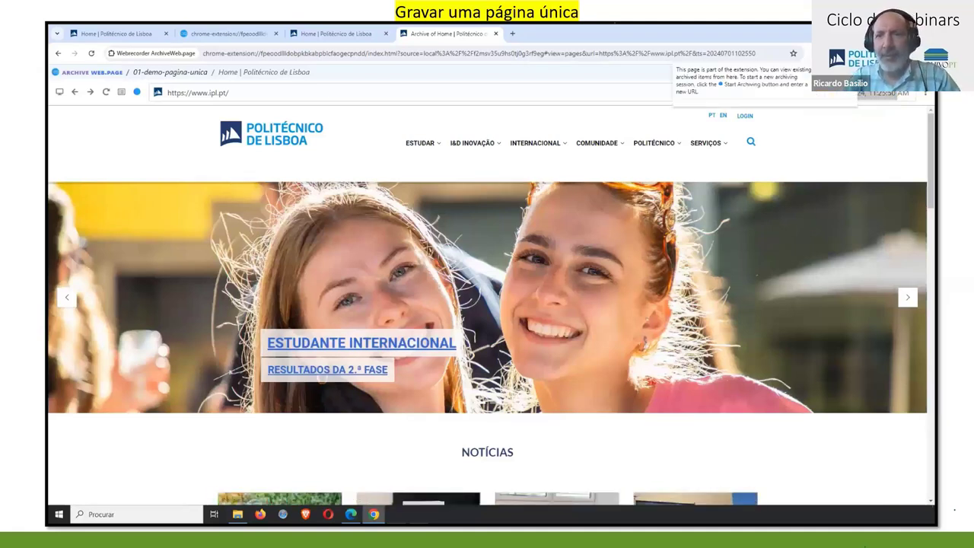
From the live ipl.pt tab, reopen the archived pages overview and replay the homepage stored in 01-demo-pagina-unica, examining its capture timestamp again.
click(837, 72)
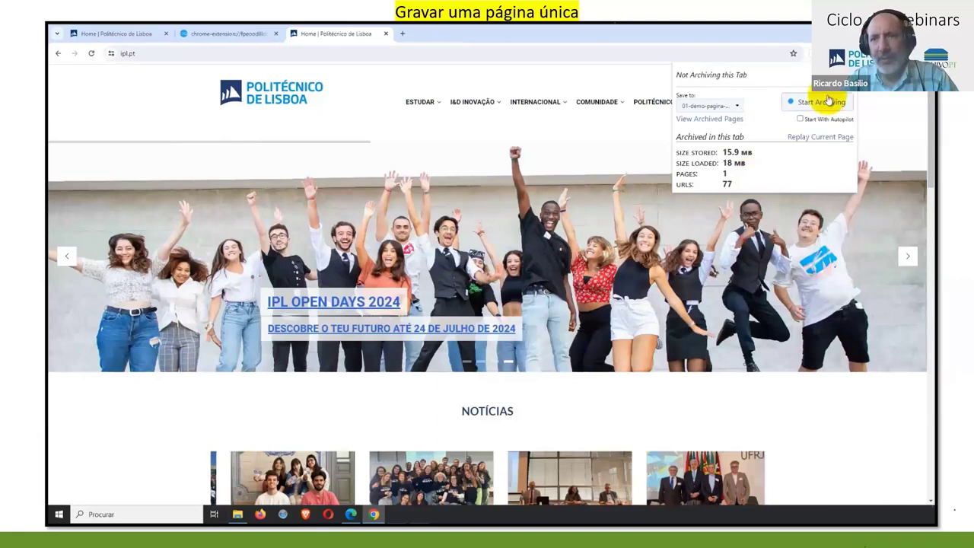
click(709, 119)
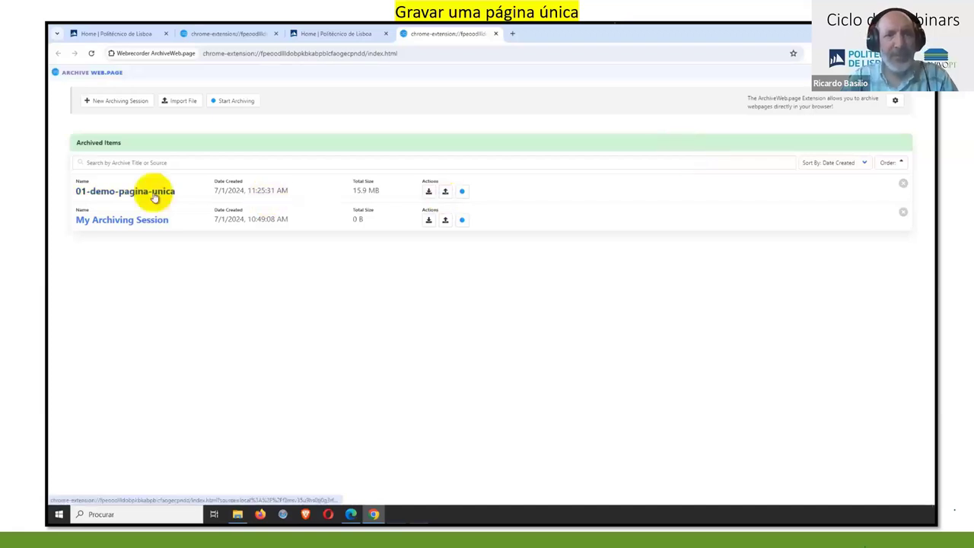
click(155, 197)
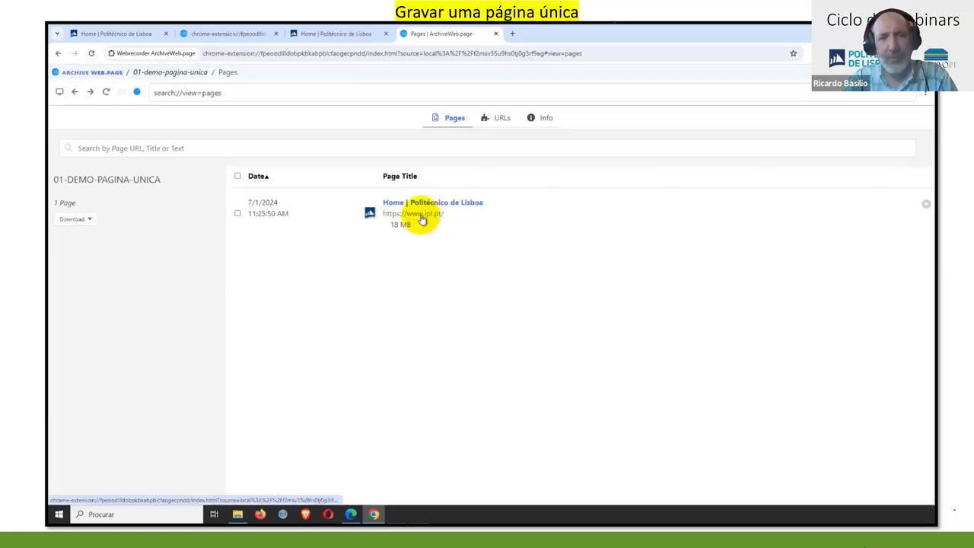
click(422, 220)
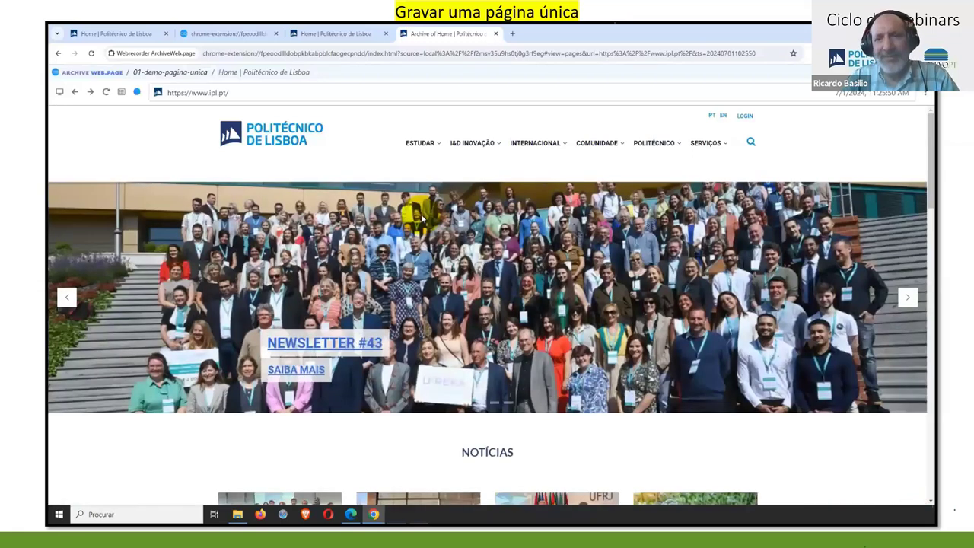
mouse_move(683, 144)
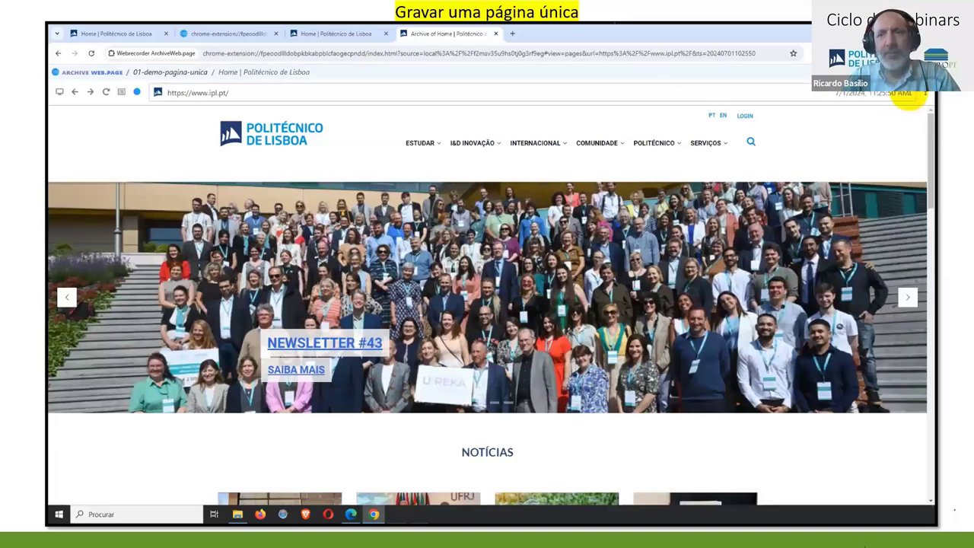
triple_click(901, 95)
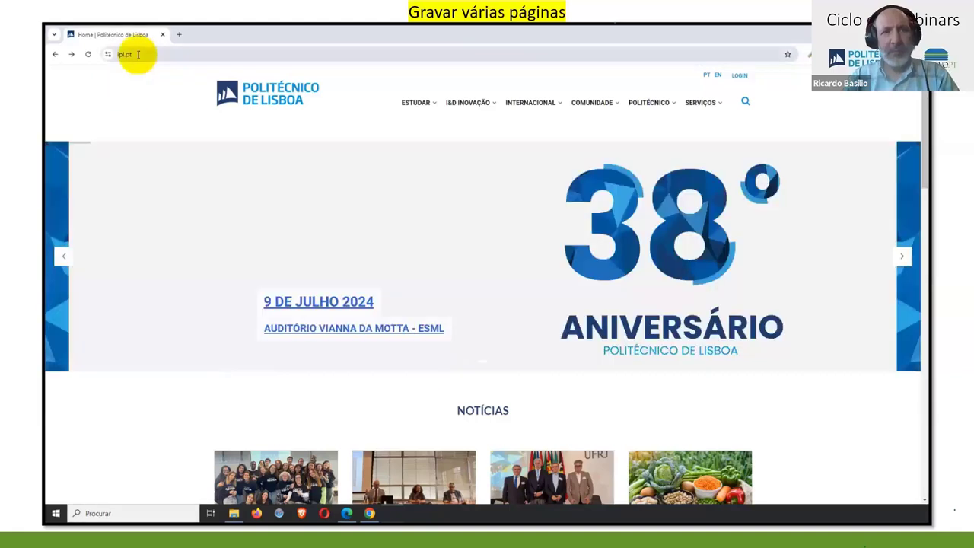
Copy the ipl.pt page's address and open the ArchiveWeb.page extension's archived pages overview.
click(125, 54)
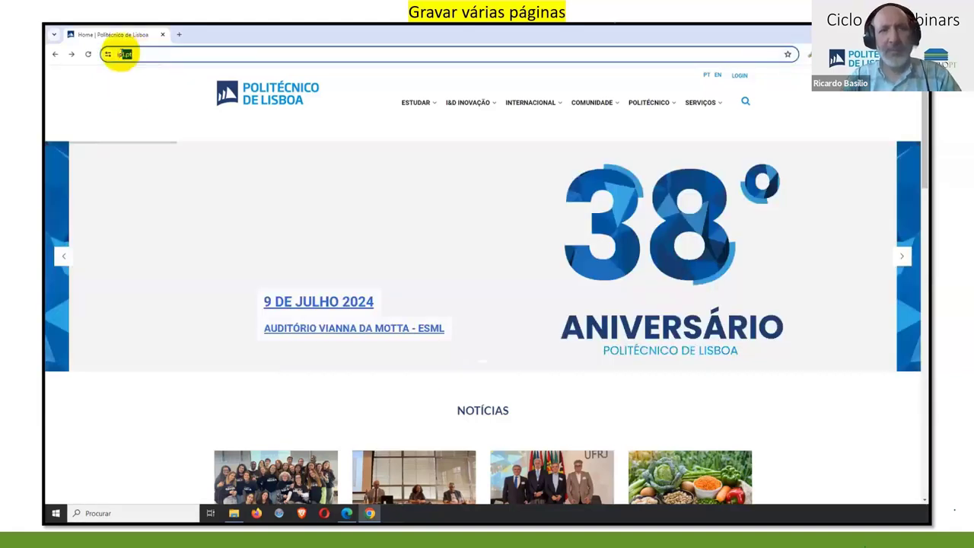
drag(125, 54, 112, 54)
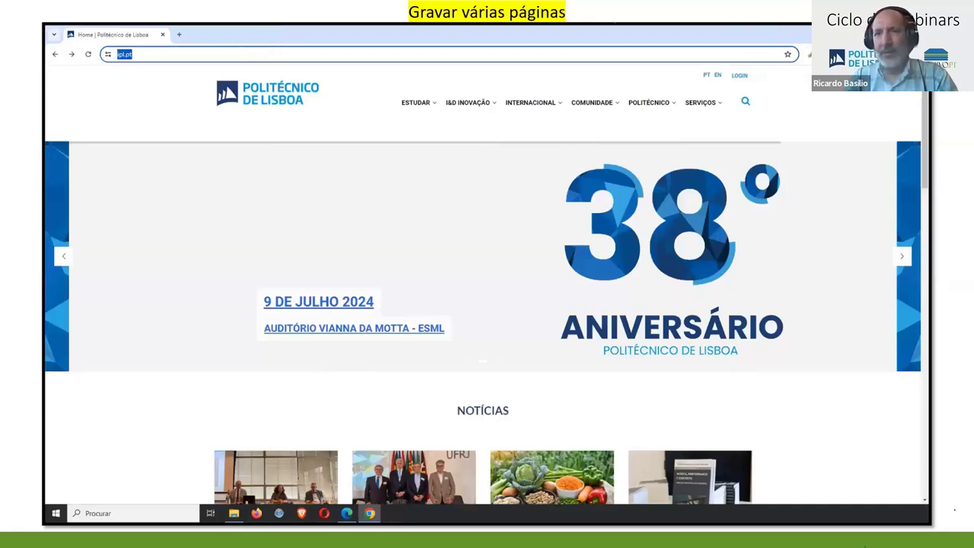
click(810, 54)
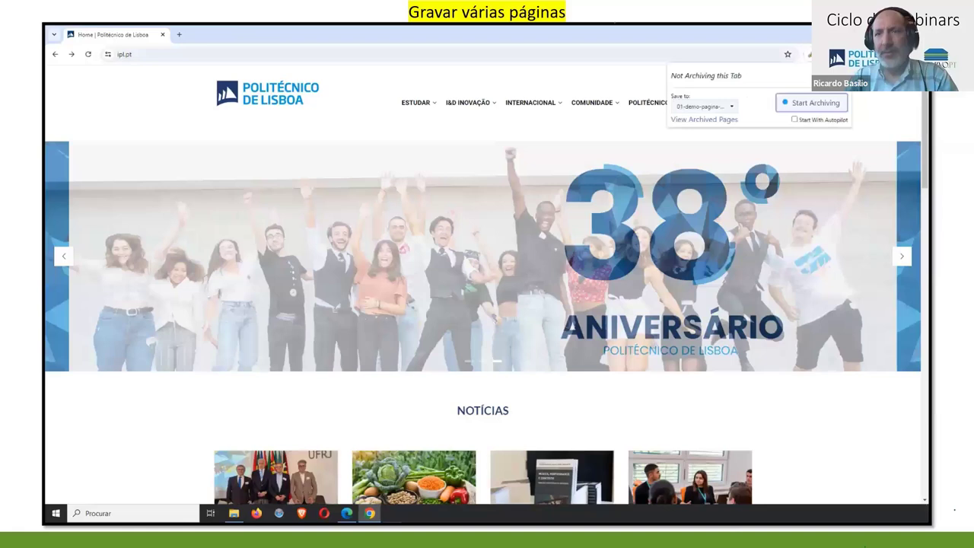
click(704, 119)
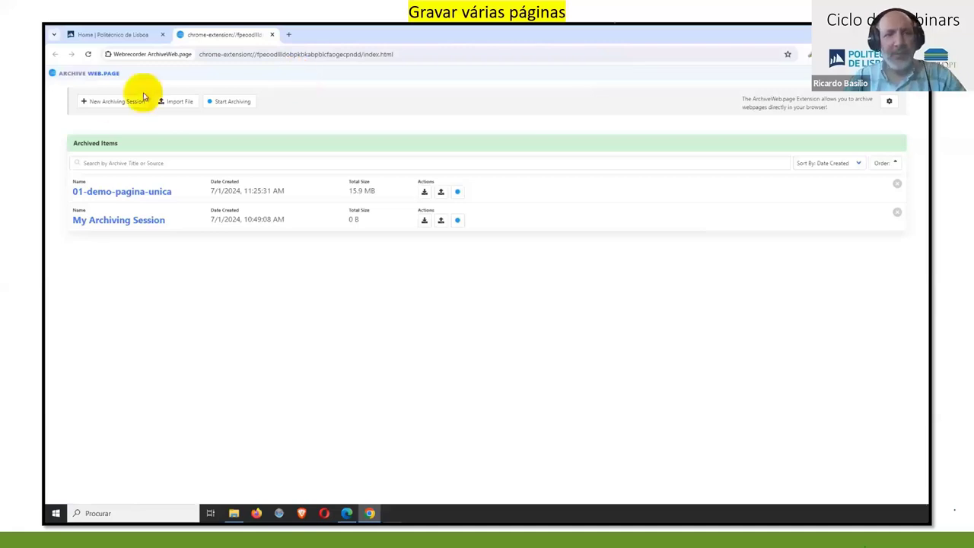
Create a new archiving session named 02-demo-varias-paginas.
click(114, 104)
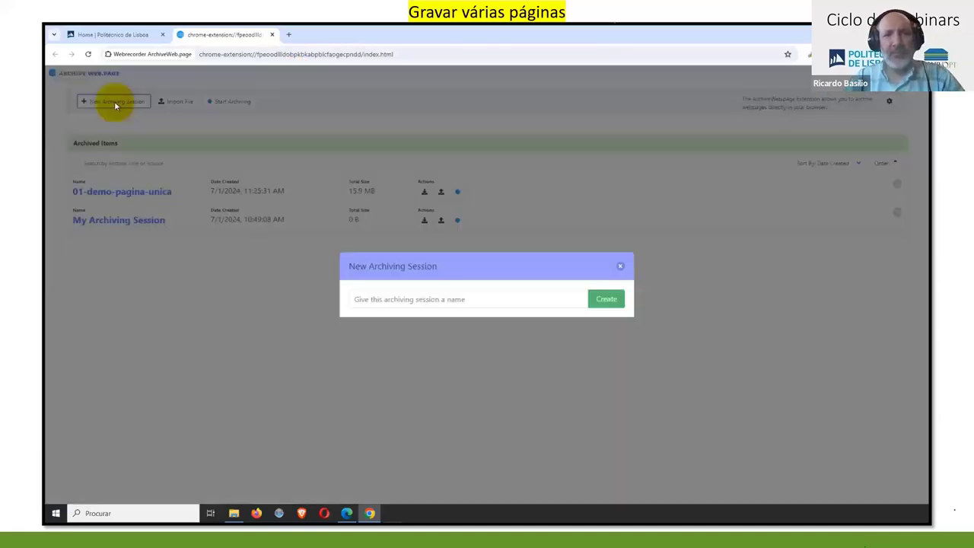
click(370, 297)
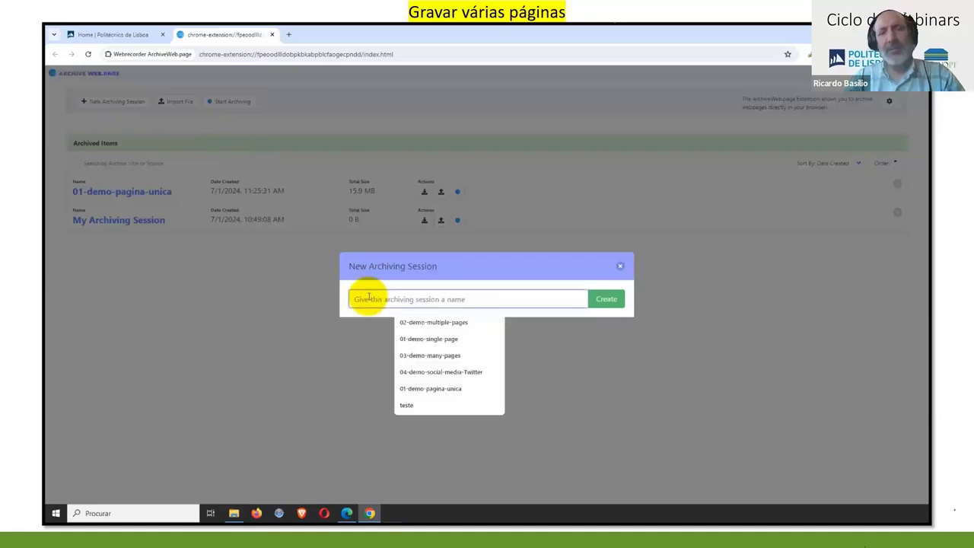
text(02)
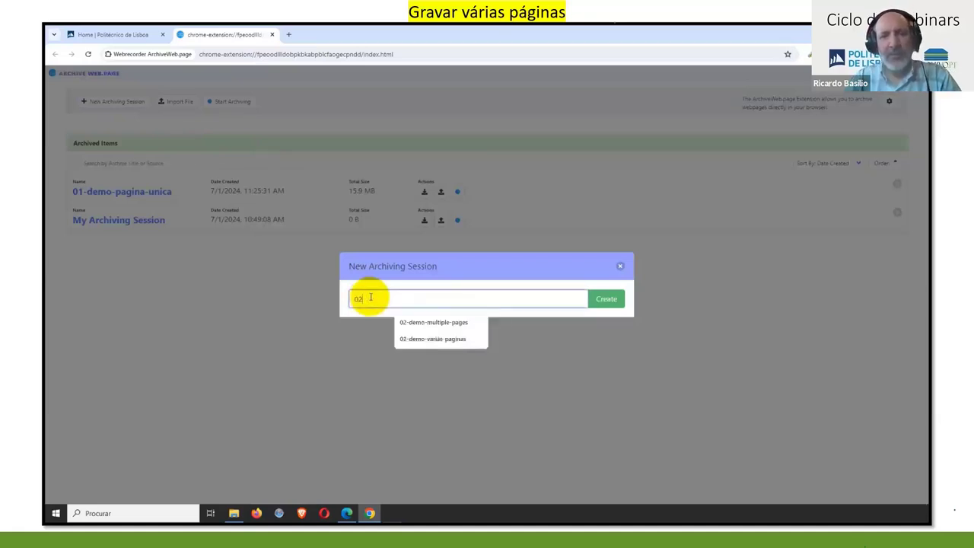
click(433, 339)
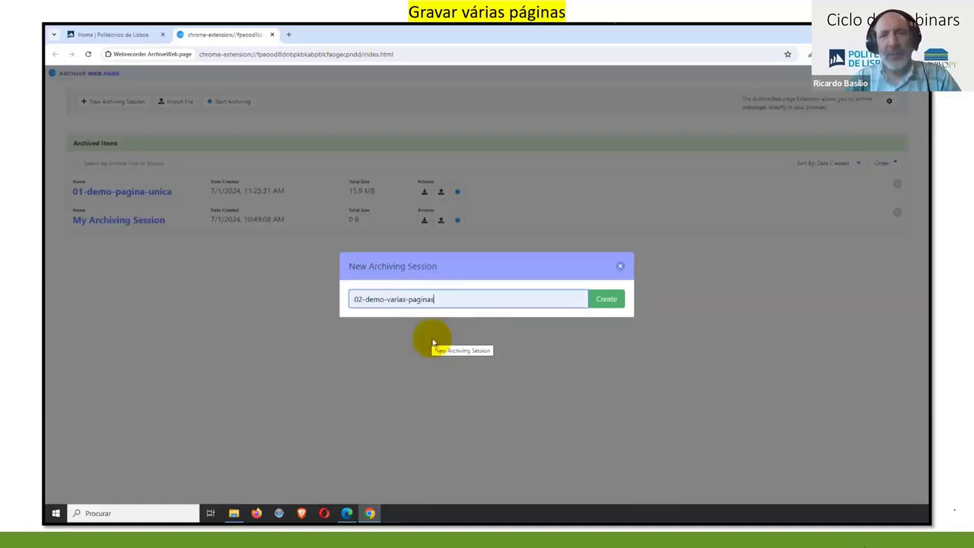
click(602, 300)
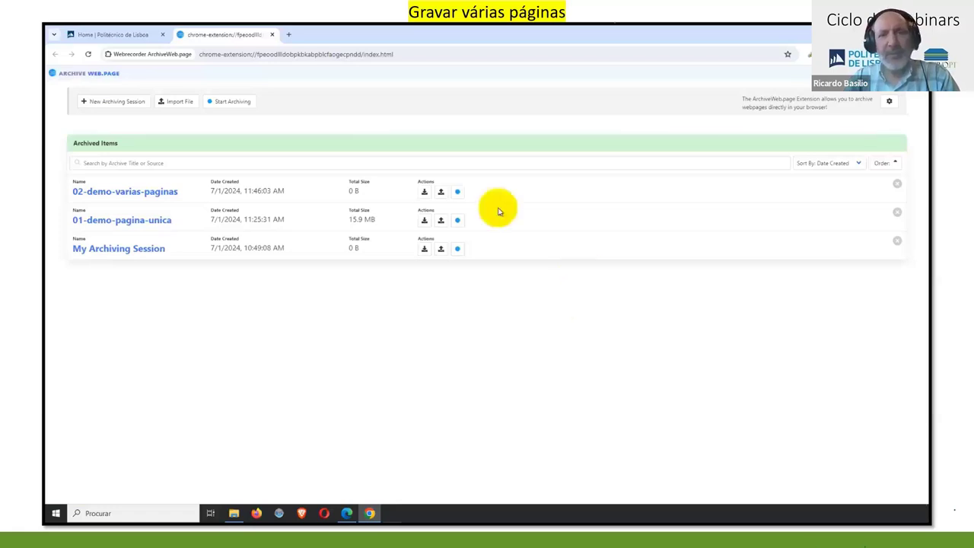
click(458, 194)
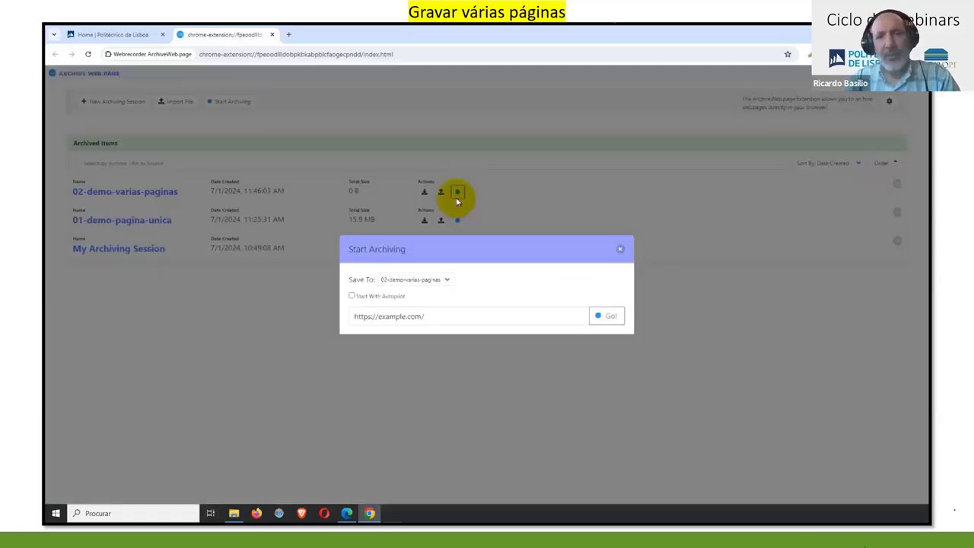
drag(427, 316, 340, 319)
text(https://www.ipl.pt/)
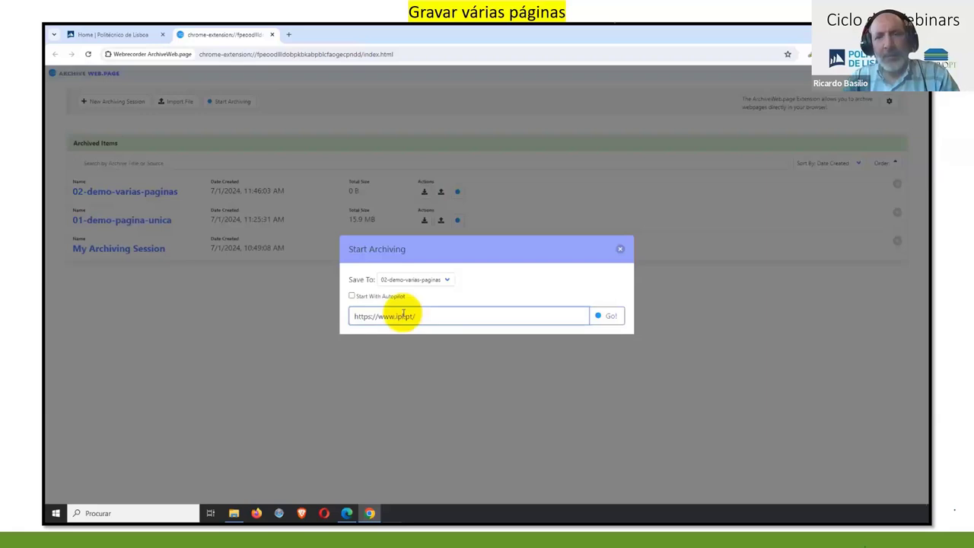
click(598, 319)
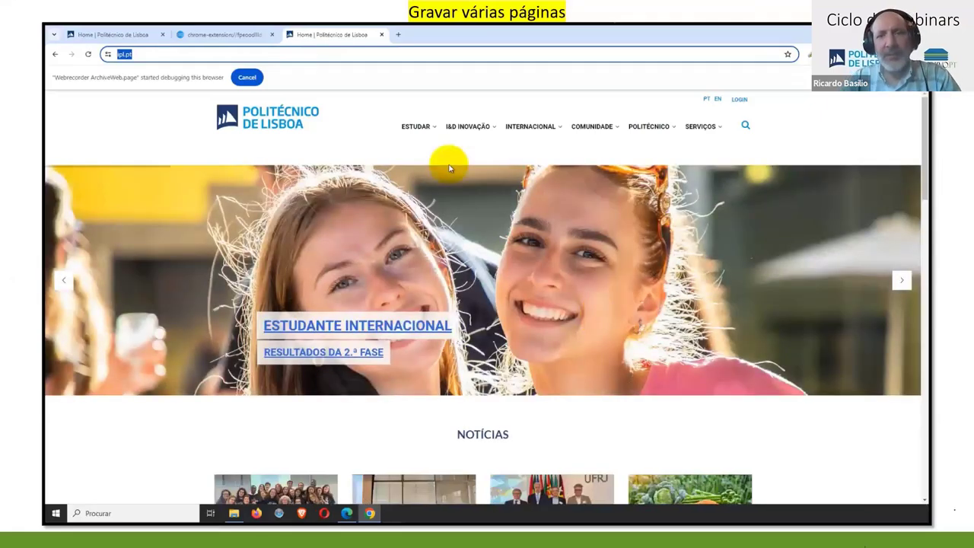
mouse_move(415, 126)
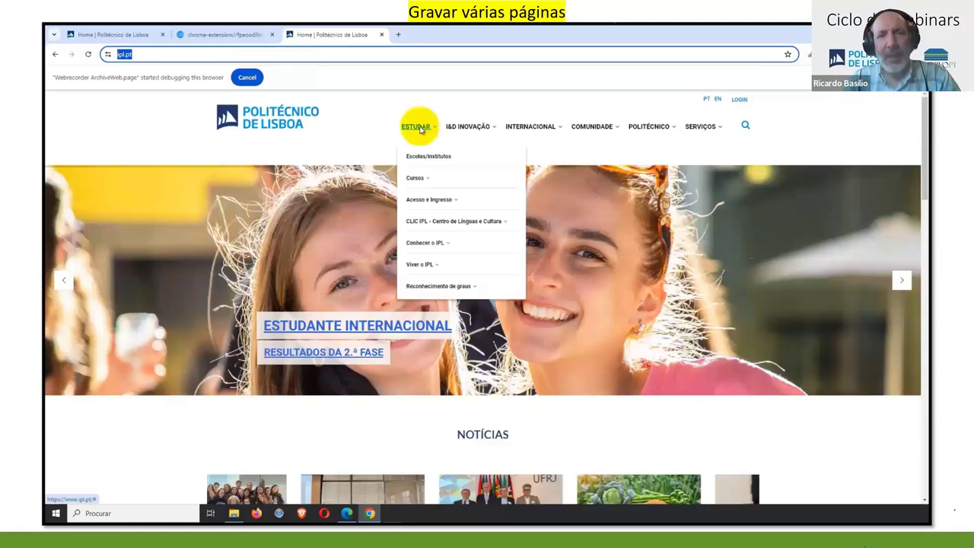
Record the Escolas/Institutos page under Estudar and check the extension's archiving status for it.
click(420, 128)
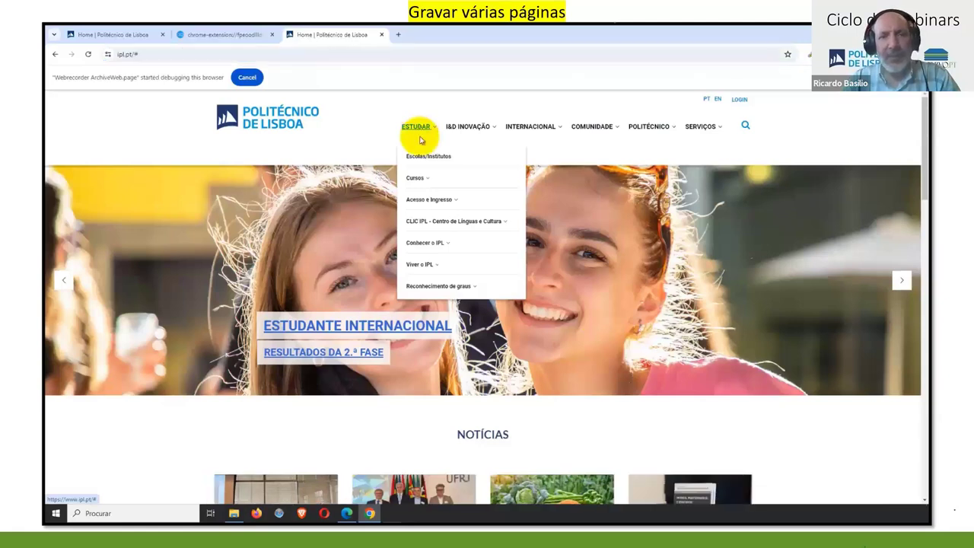
click(422, 157)
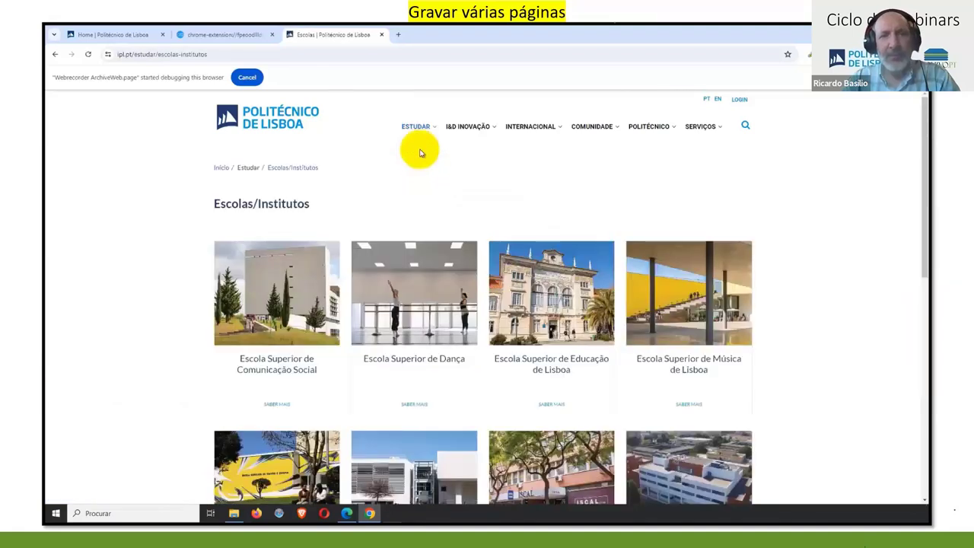
mouse_move(419, 134)
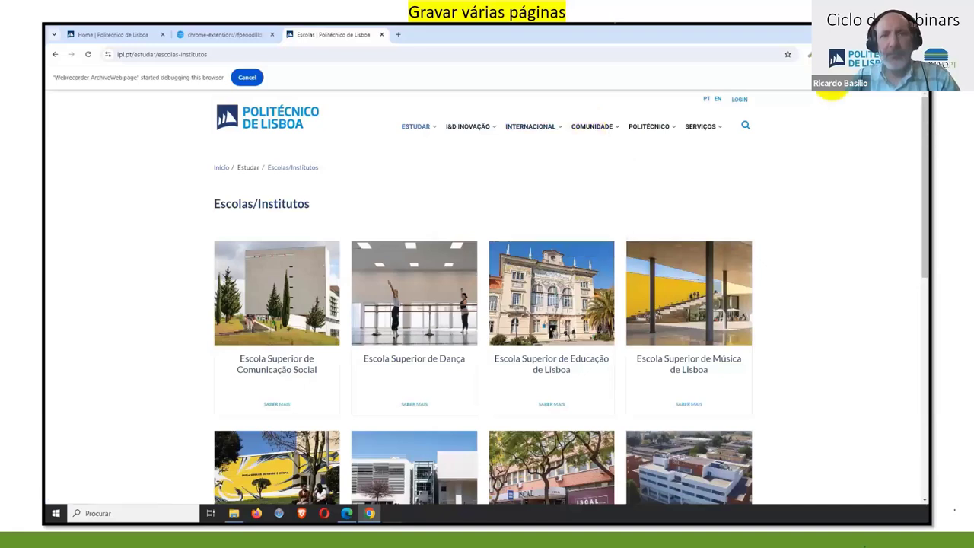
click(826, 54)
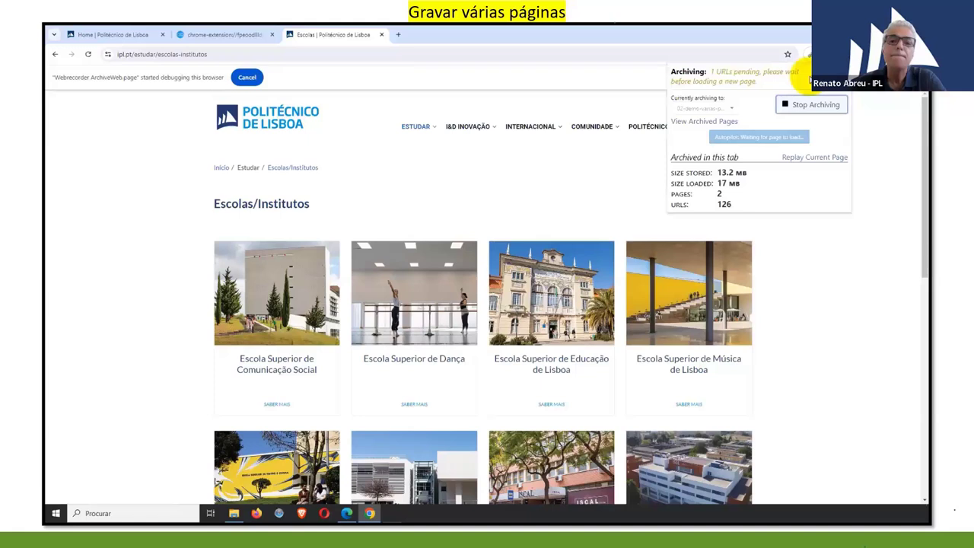
drag(926, 158, 889, 93)
click(830, 54)
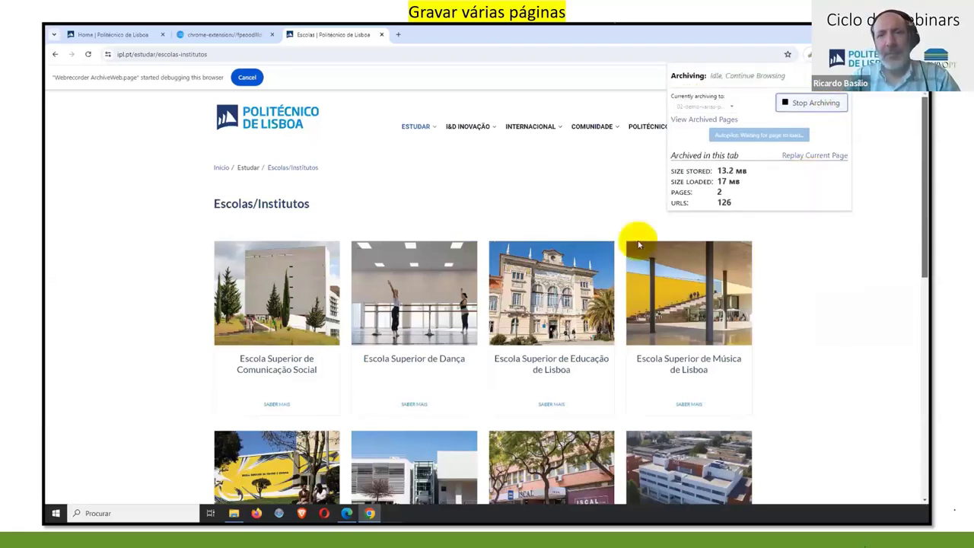
Record the Cursos page under Estudar, going through its full length down to the footer and back to the beginning.
mouse_move(413, 130)
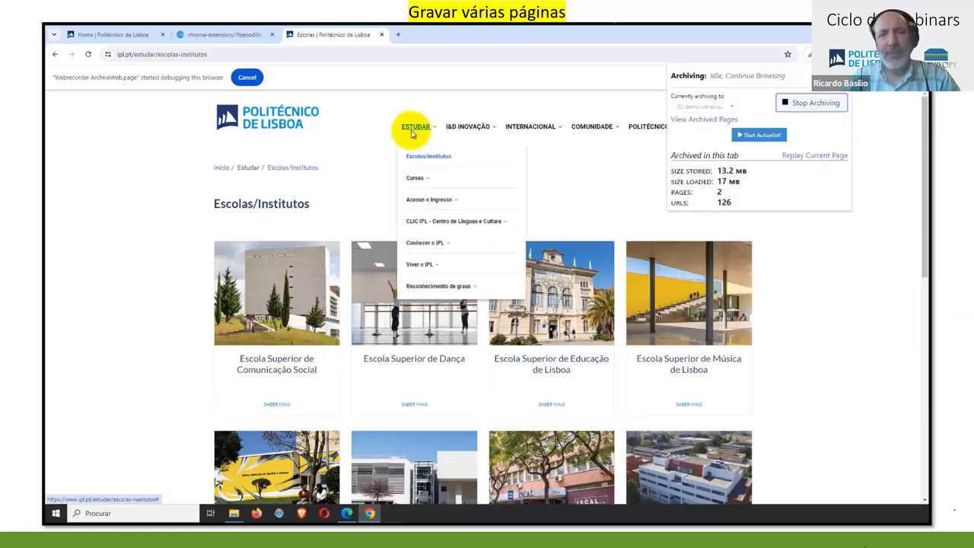
mouse_move(411, 180)
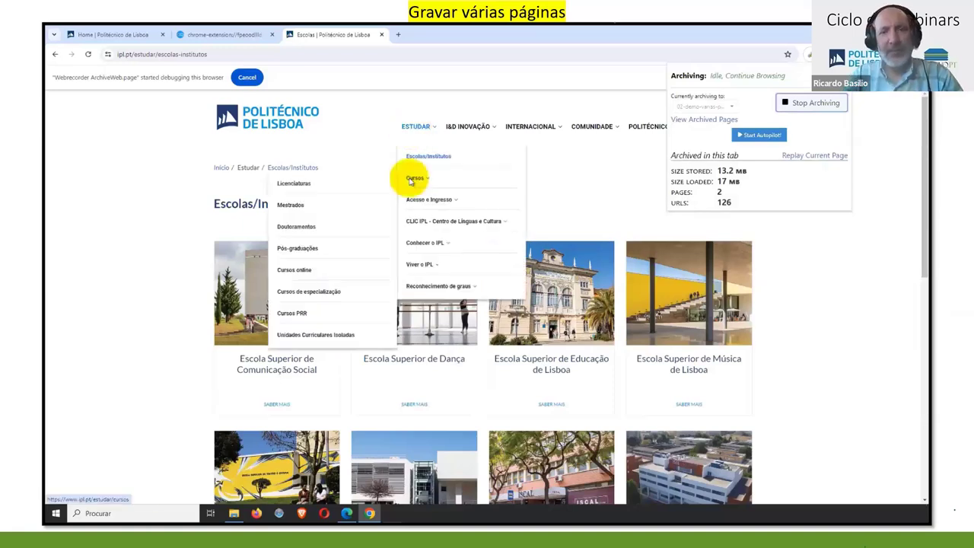
click(411, 180)
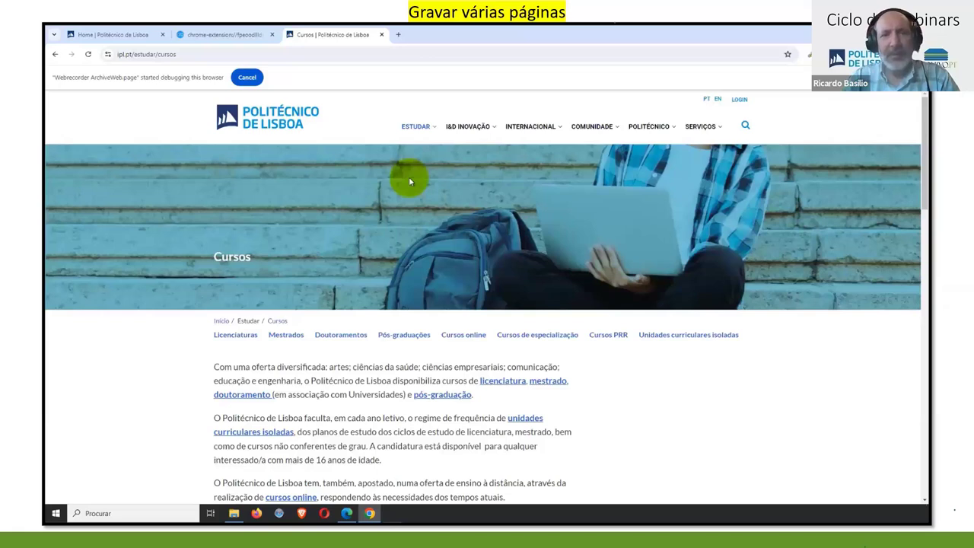
scroll(408, 181, down, 3)
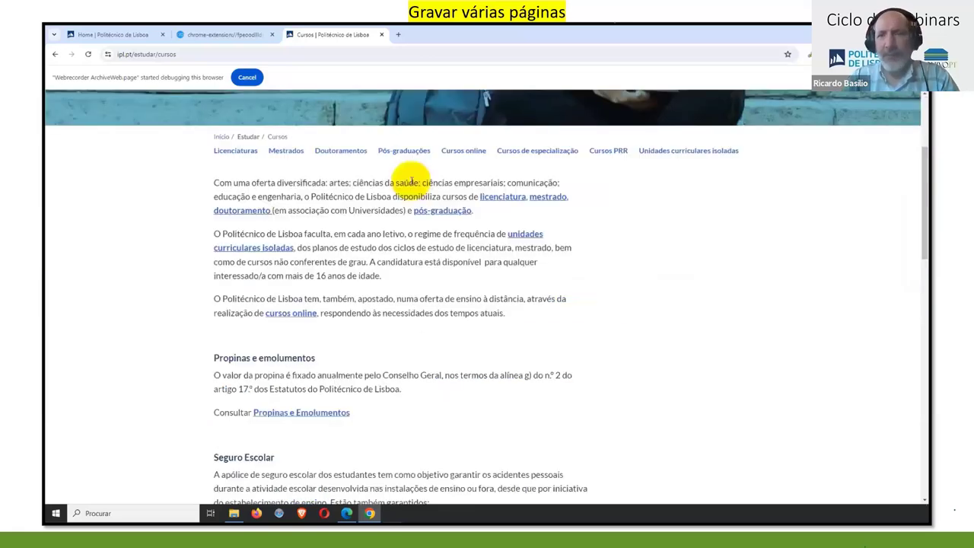
scroll(411, 181, down, 4)
scroll(411, 181, down, 4)
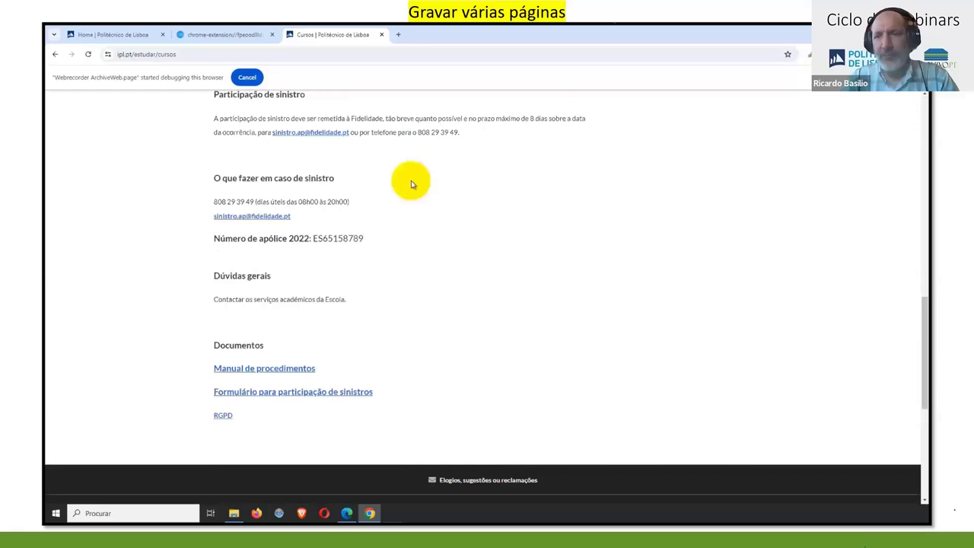
scroll(411, 180, down, 1)
scroll(411, 181, down, 4)
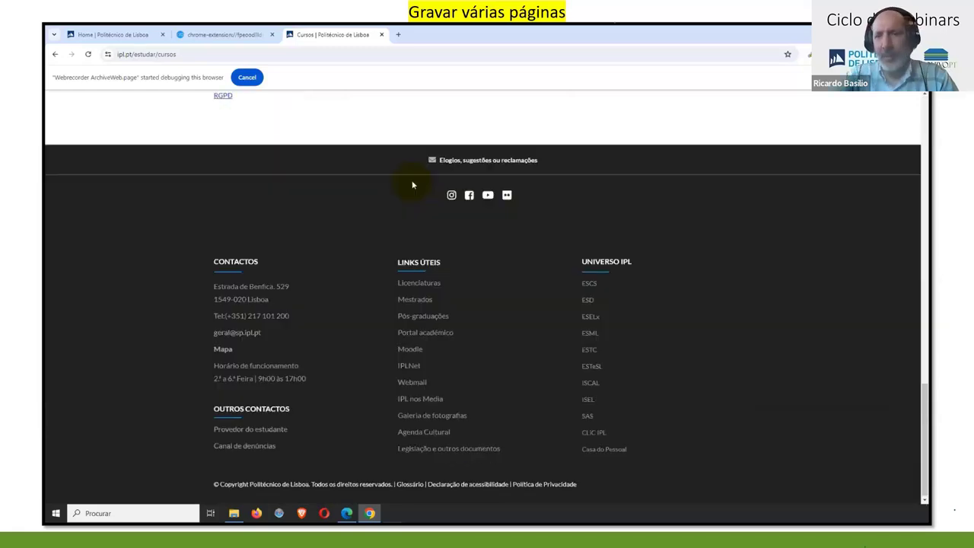
scroll(414, 185, up, 2)
scroll(413, 185, up, 6)
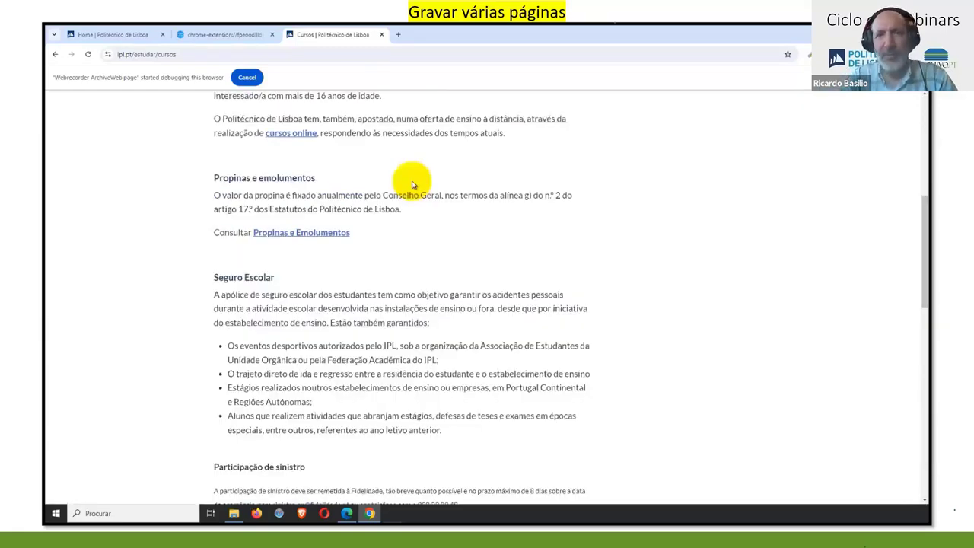
scroll(413, 185, up, 5)
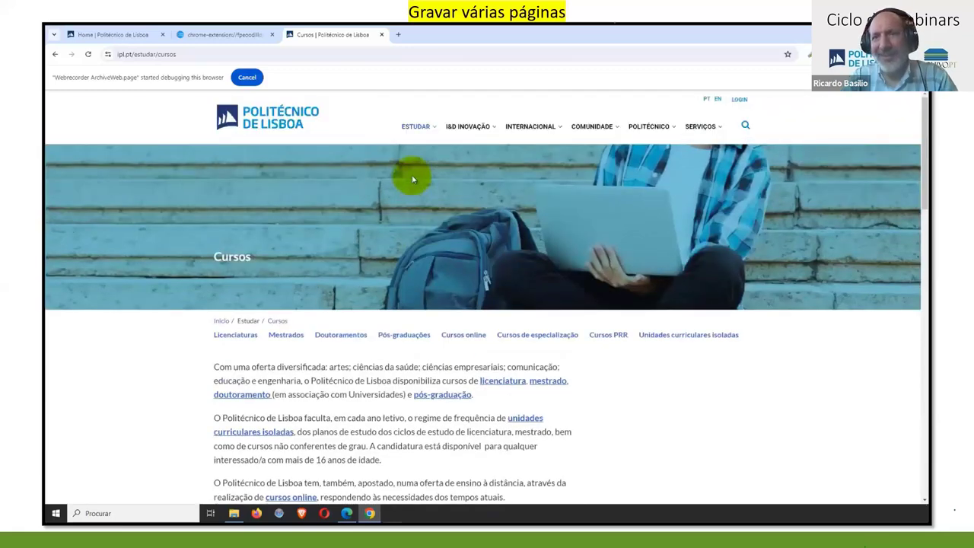
Record the Acesso e Ingresso page under Estudar, check that archiving is idle, and stop archiving.
mouse_move(418, 131)
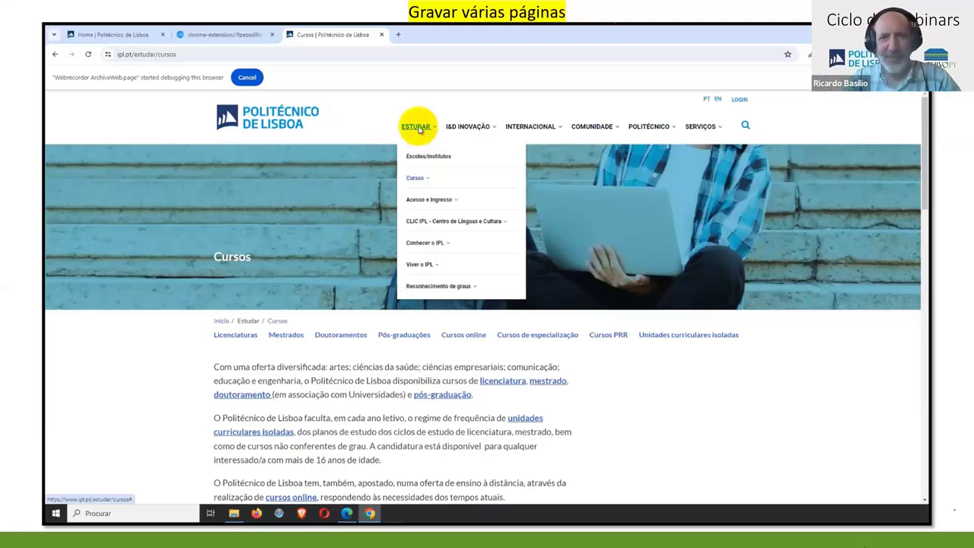
click(420, 200)
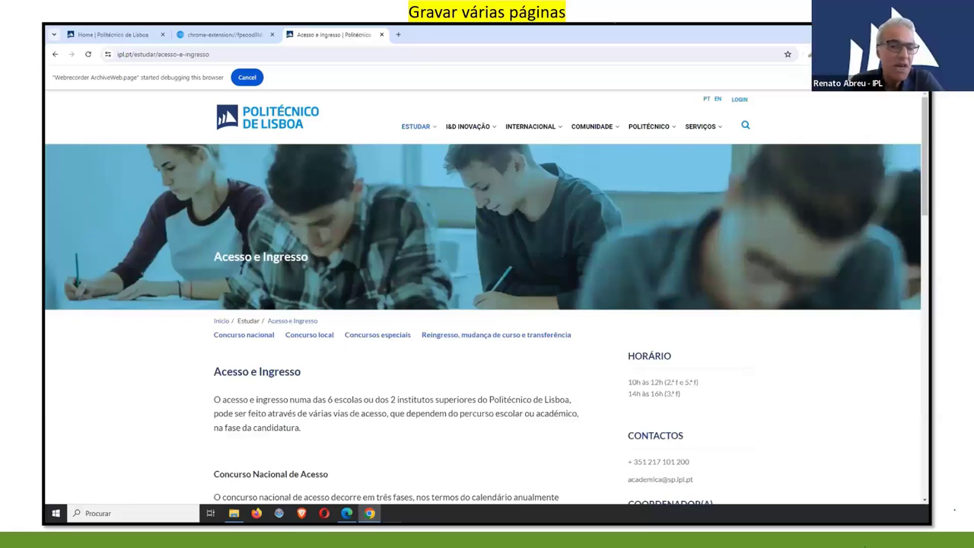
click(810, 54)
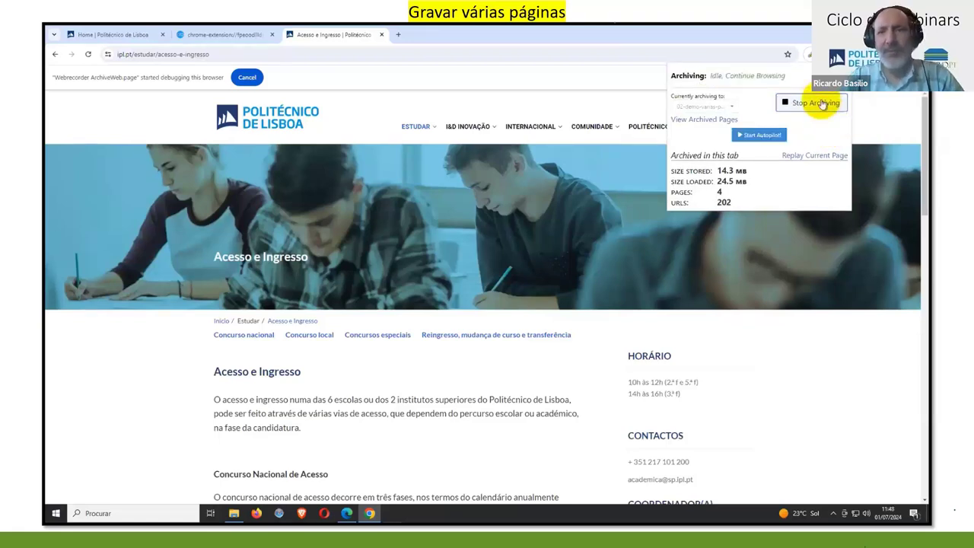
click(816, 103)
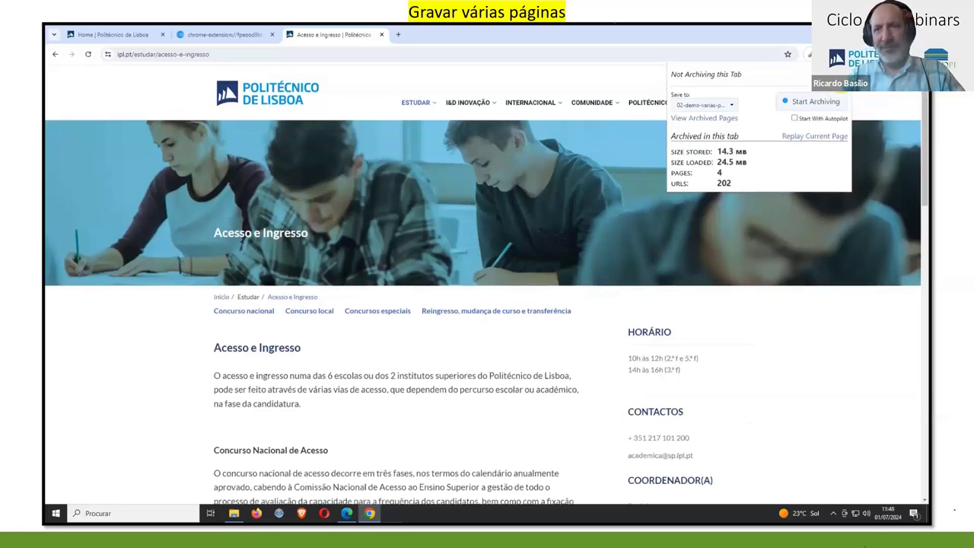
click(705, 118)
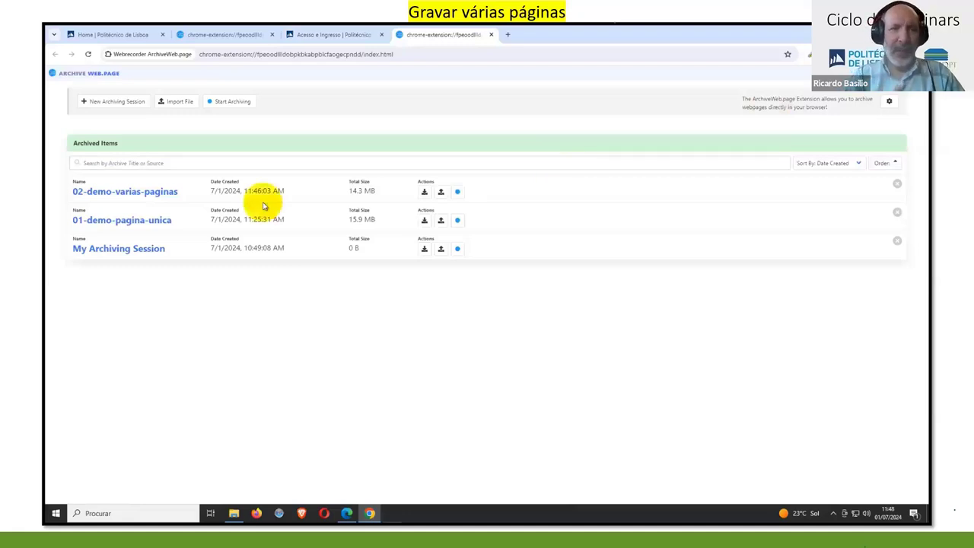
click(138, 194)
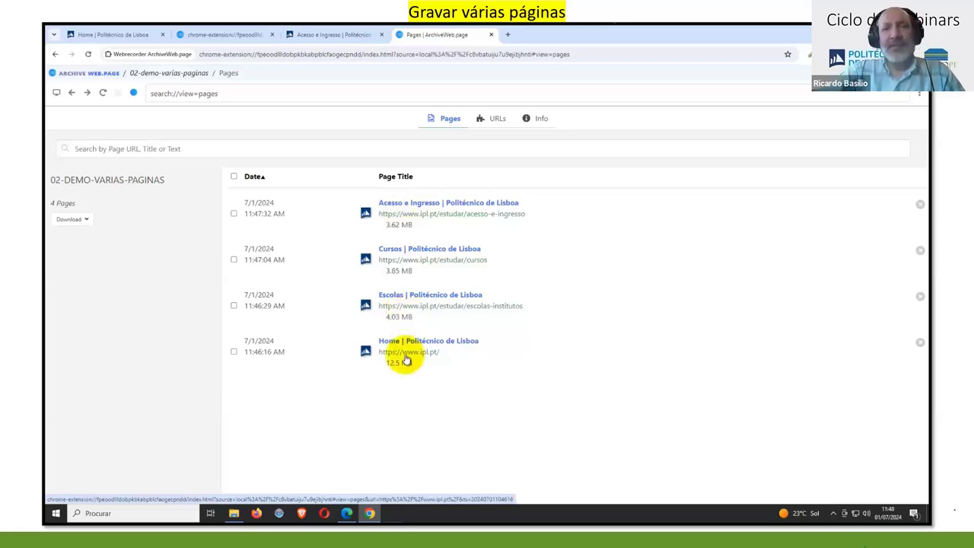
click(407, 359)
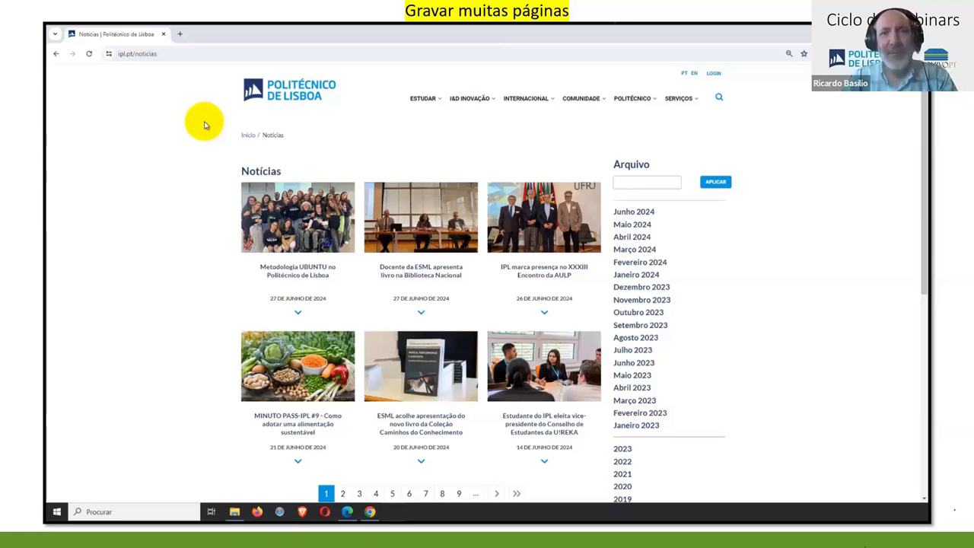
Copy the ipl.pt/noticias page's address and open the ArchiveWeb.page extension's archived pages overview.
click(137, 53)
key(ctrl+c)
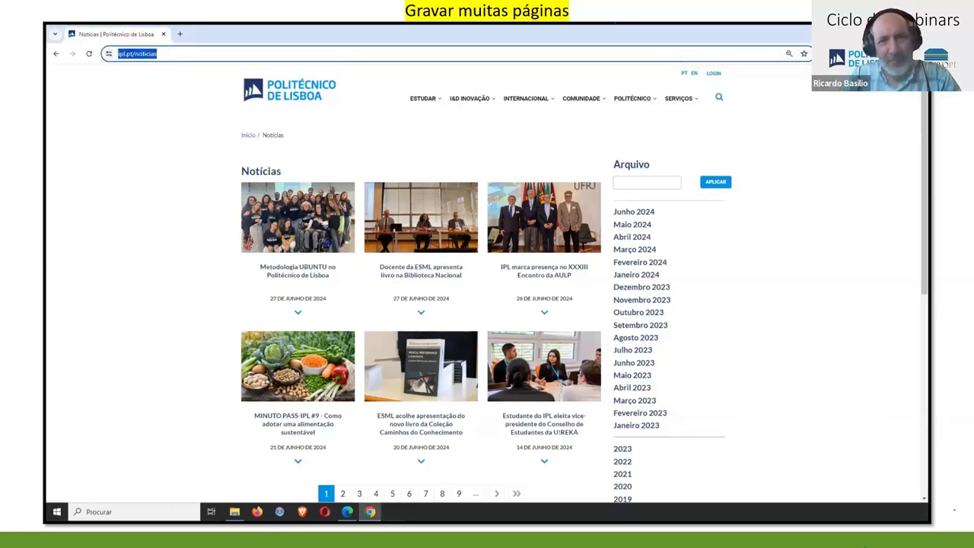
click(826, 53)
click(720, 119)
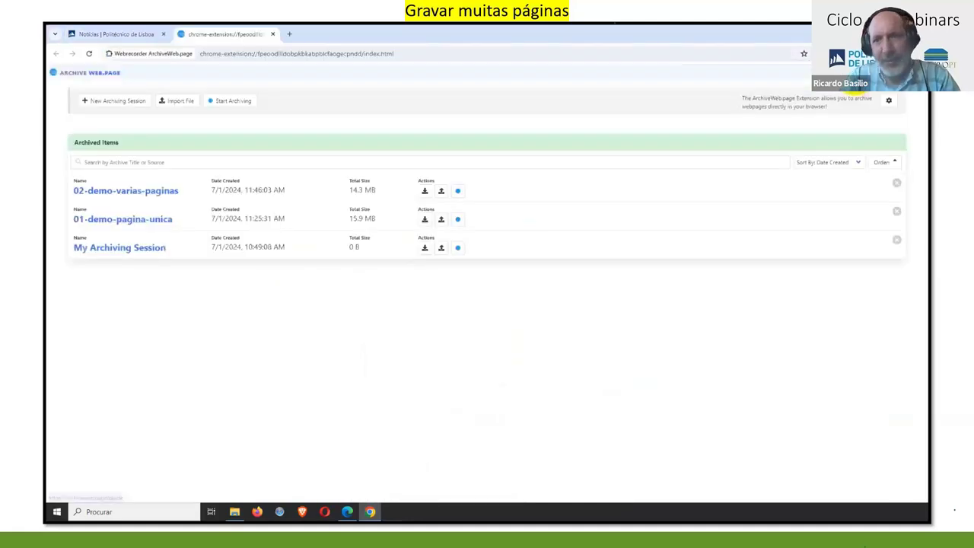
Create a new archiving session named 03-demo-muitas-paginas.
click(114, 101)
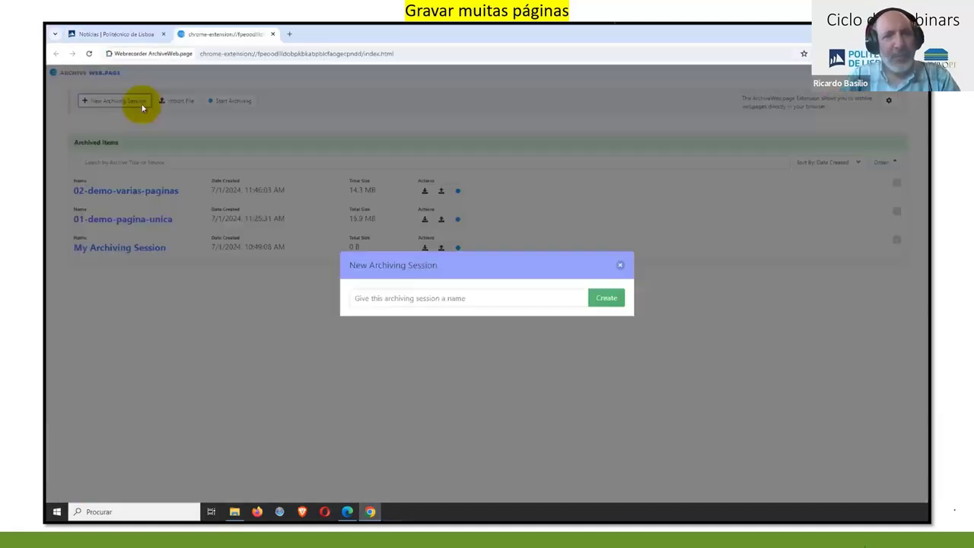
click(397, 298)
text(03-demo-muitas-paginas)
click(609, 298)
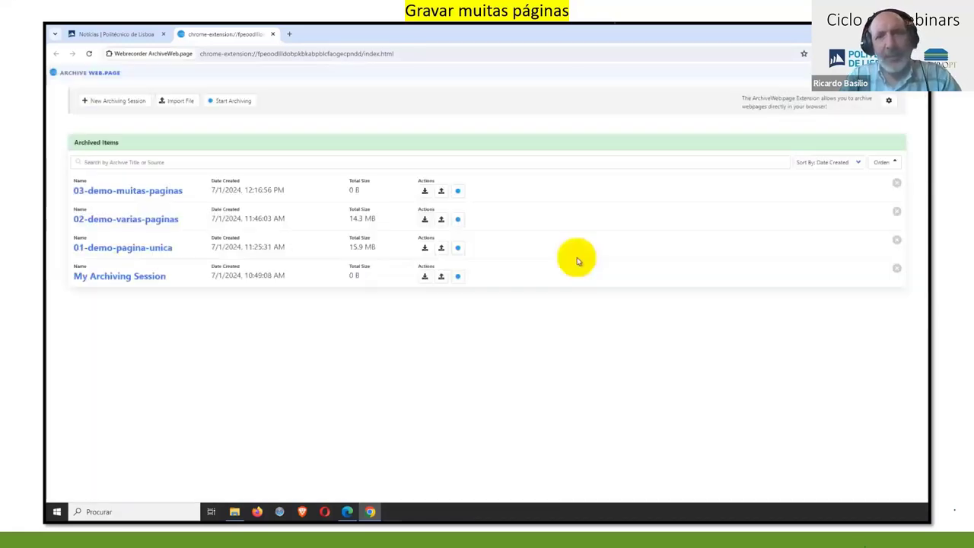
click(457, 190)
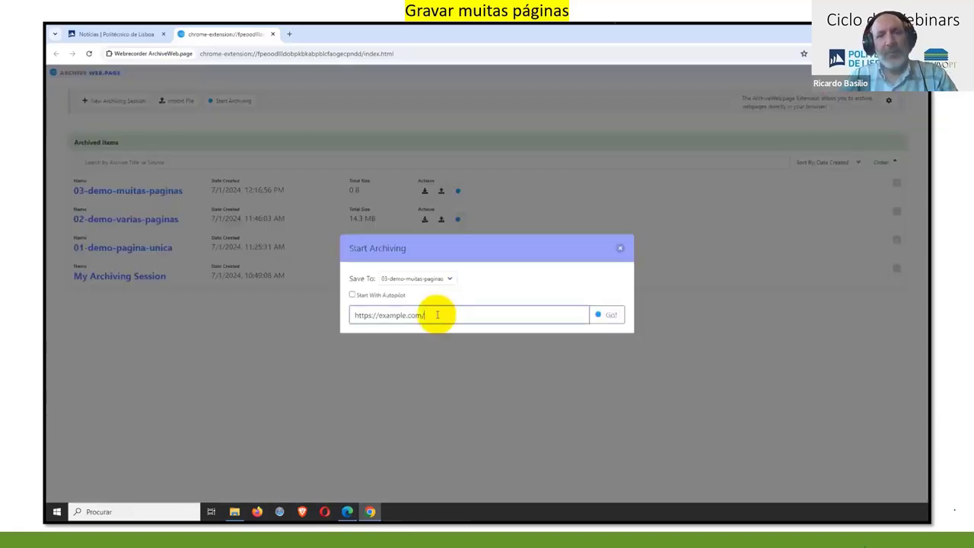
key(ctrl+a)
key(ctrl+v)
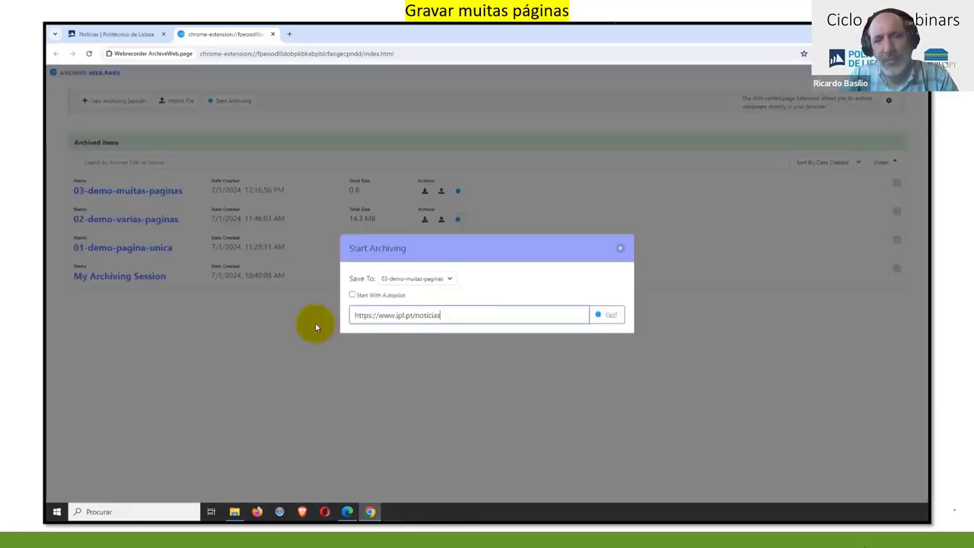
click(611, 317)
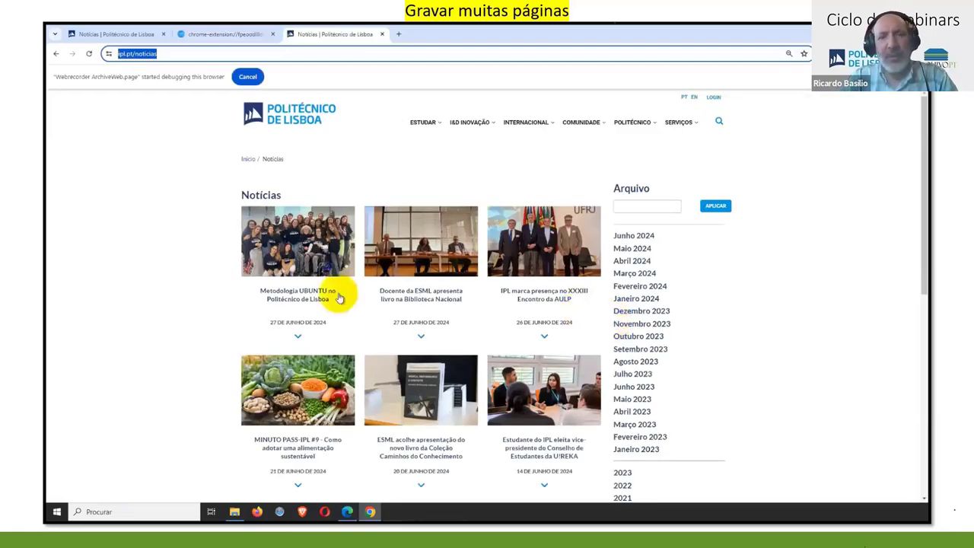
Open the three first-row news articles, on Metodologia UBUNTU, the ESML book presentation and the AULP meeting, each in a new tab.
right_click(303, 299)
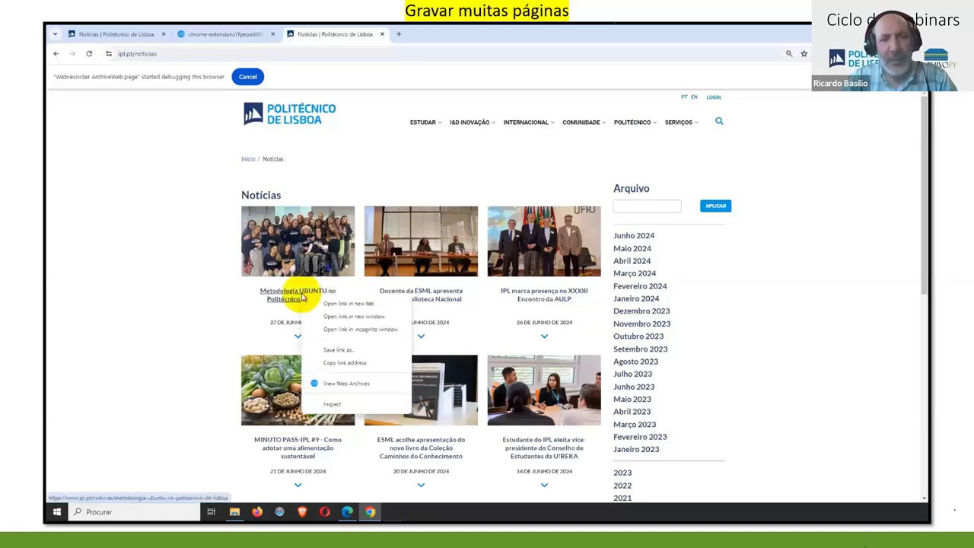
click(344, 304)
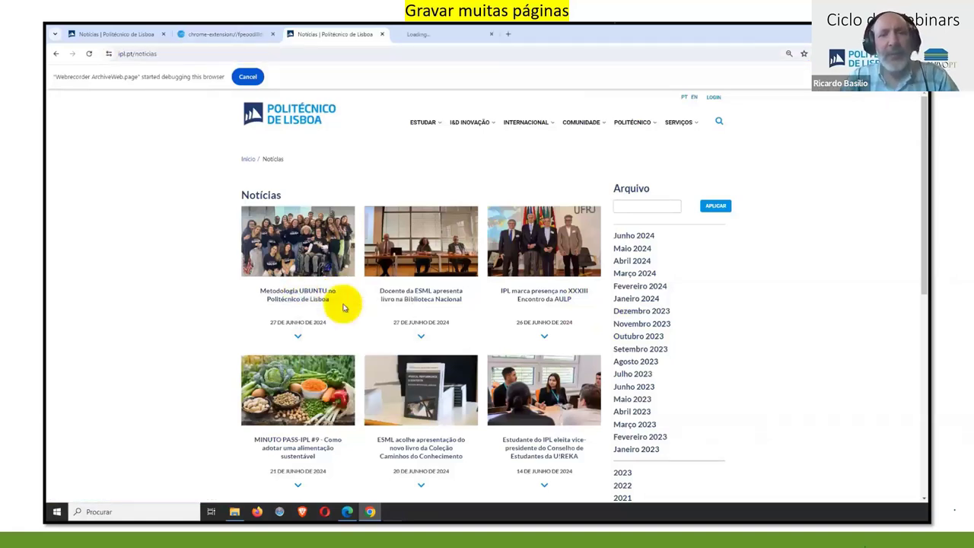
right_click(398, 300)
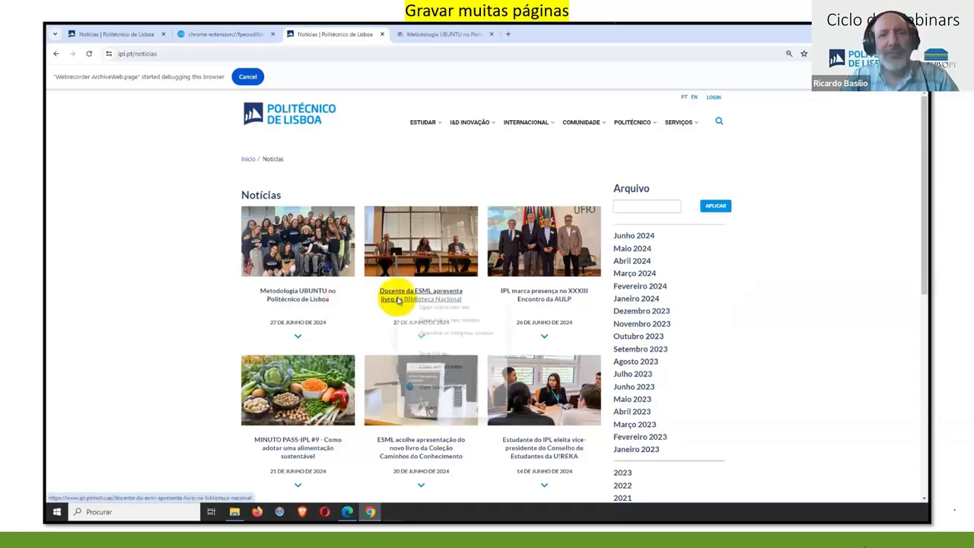
click(427, 308)
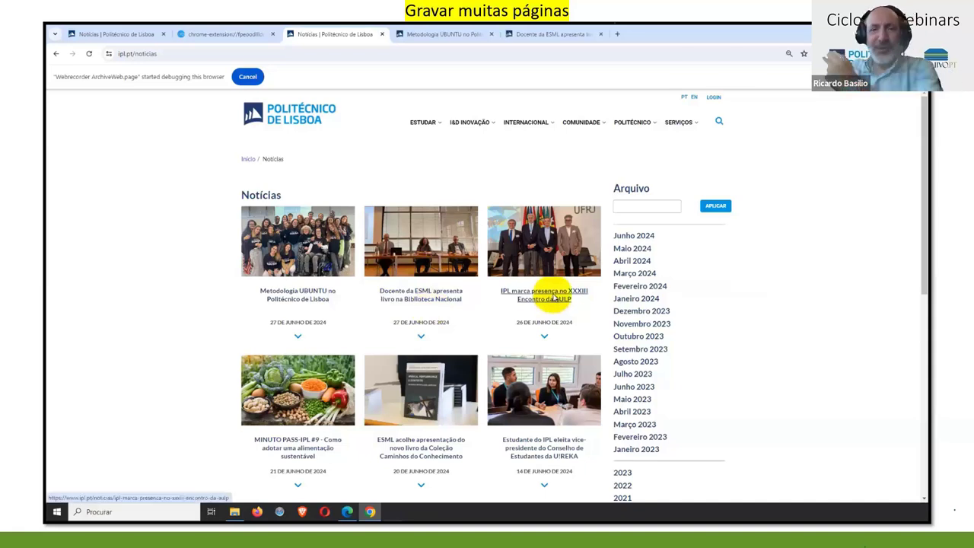
right_click(570, 298)
click(585, 305)
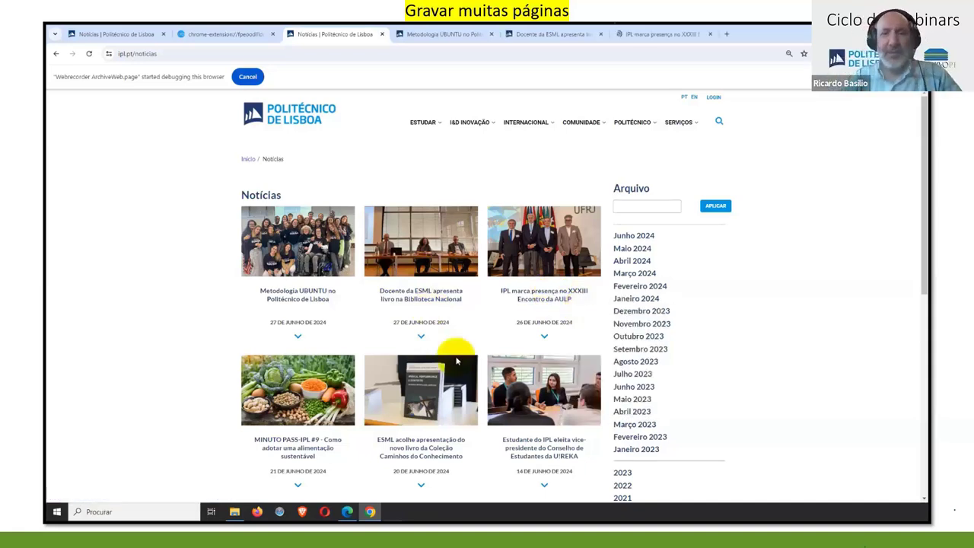
Open the three second-row news articles, on MINUTO PASS-IPL #9, the ESML book launch and the U!REKA student vice-president, each in a new tab.
right_click(324, 446)
click(374, 335)
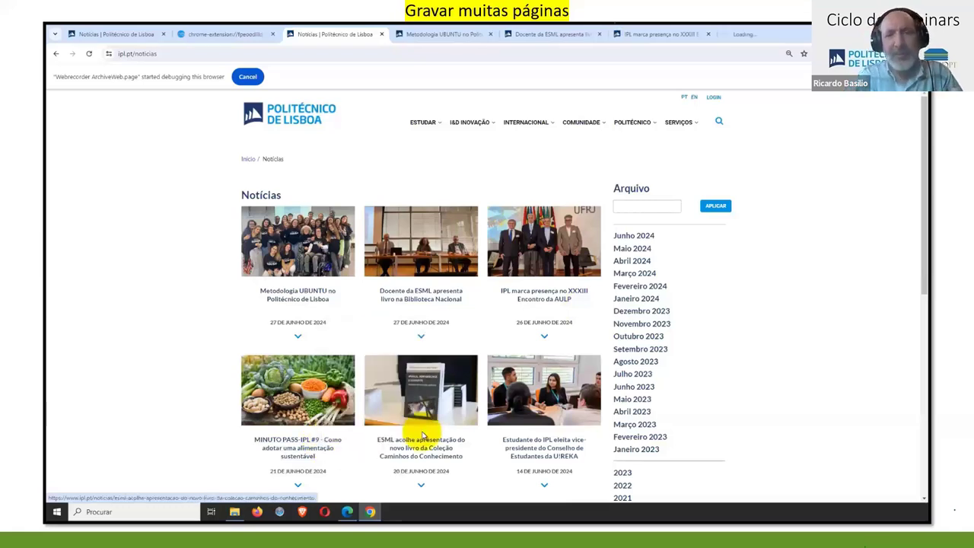
right_click(423, 435)
click(445, 328)
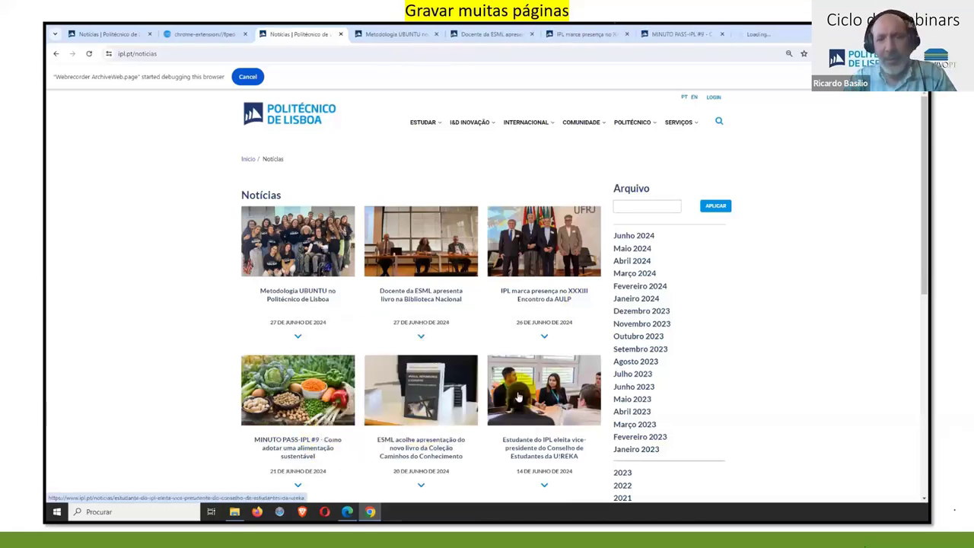
right_click(530, 439)
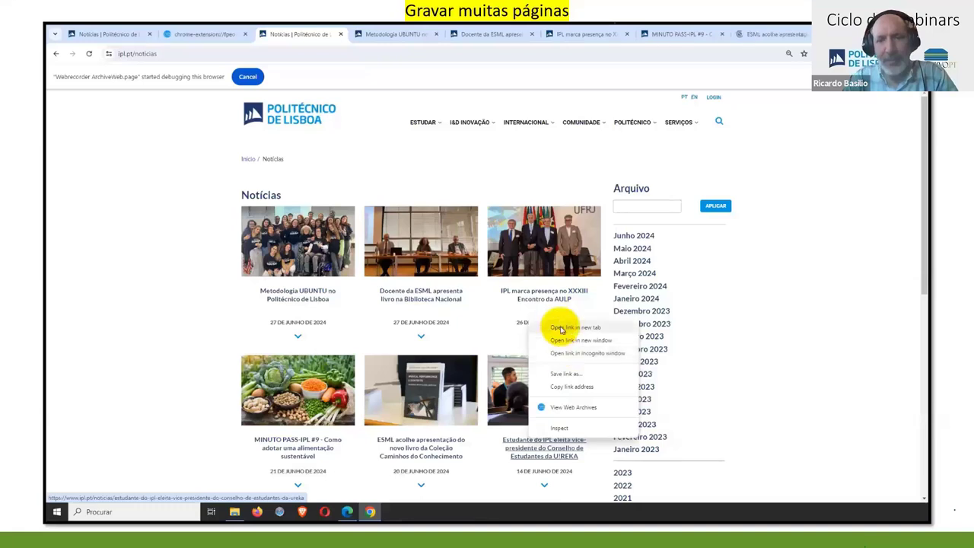
click(561, 329)
Go to page 2 of the news list and open its three first-row articles each in a new tab.
scroll(555, 330, down, 2)
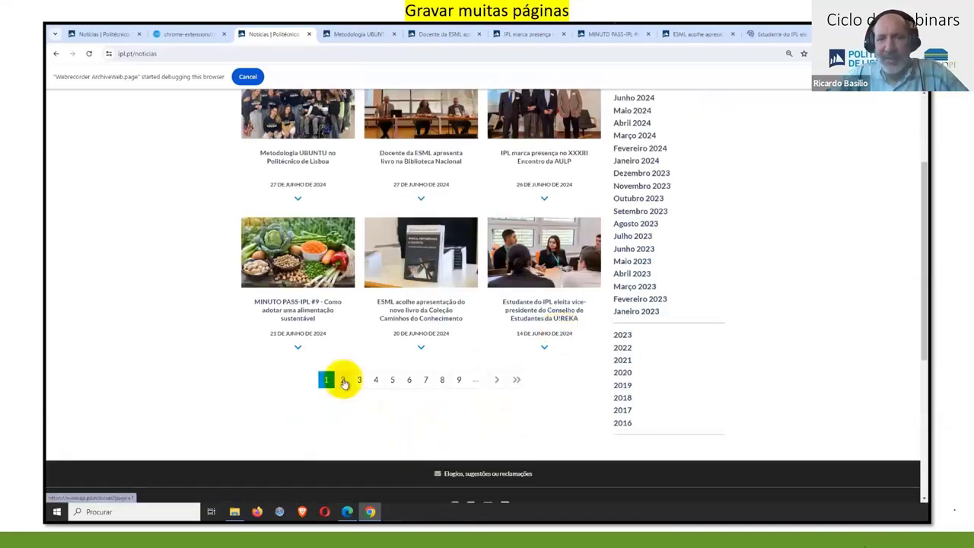
click(344, 381)
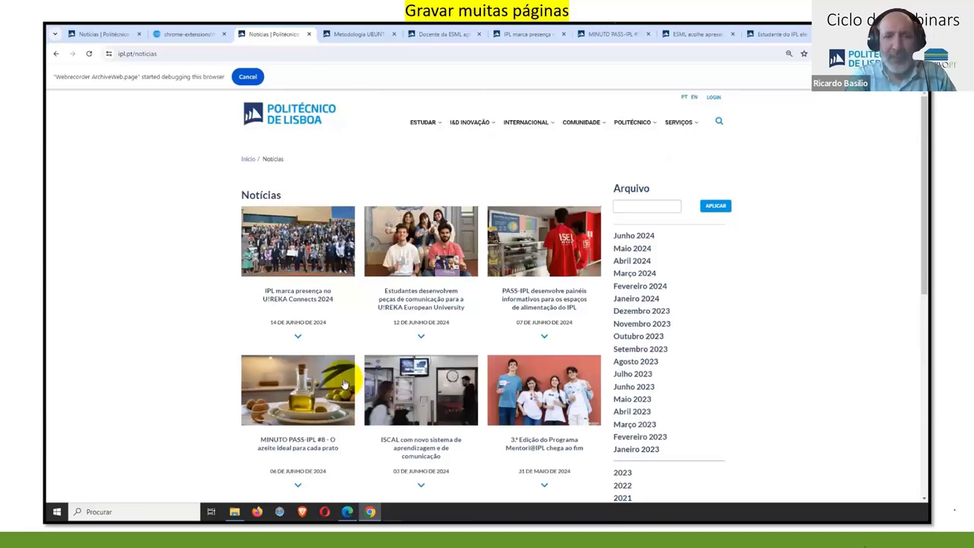
right_click(301, 302)
click(354, 310)
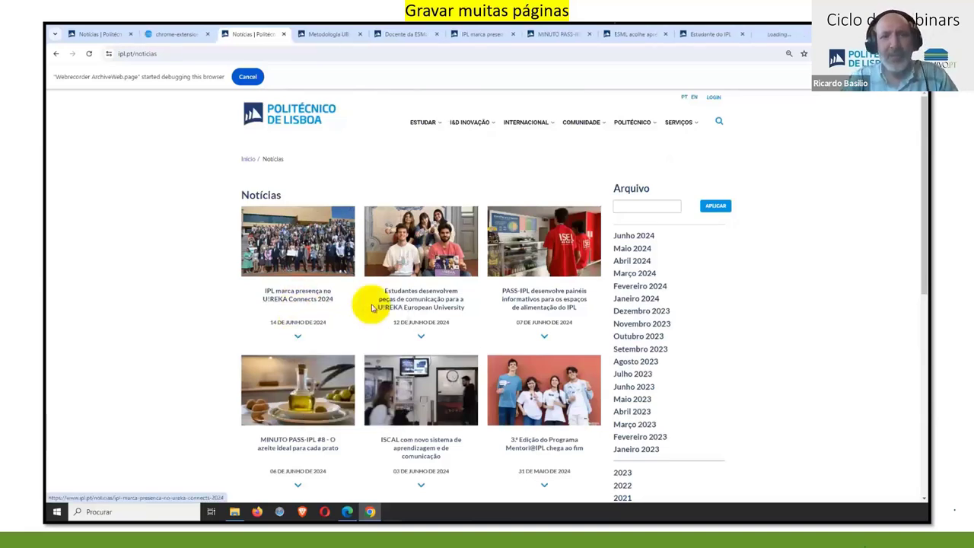
right_click(415, 300)
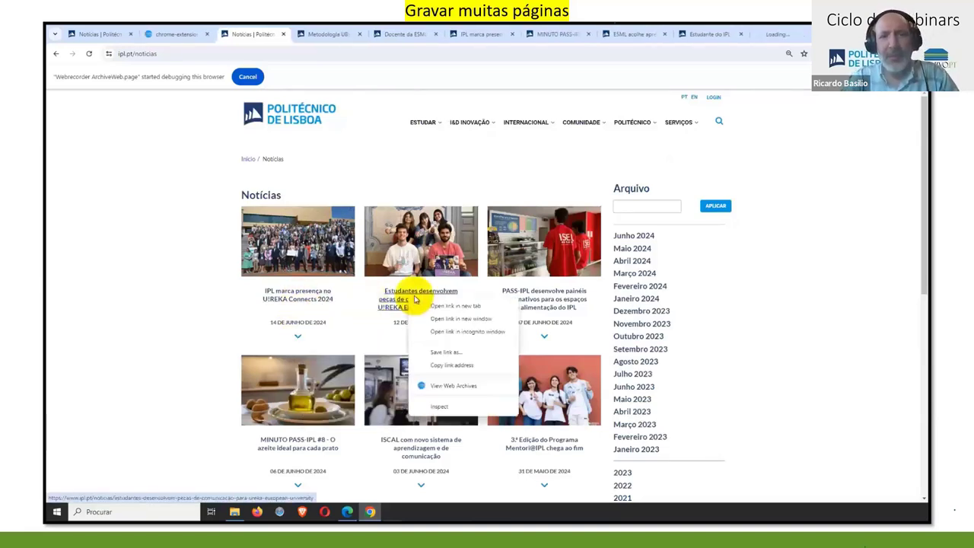
click(456, 306)
right_click(527, 297)
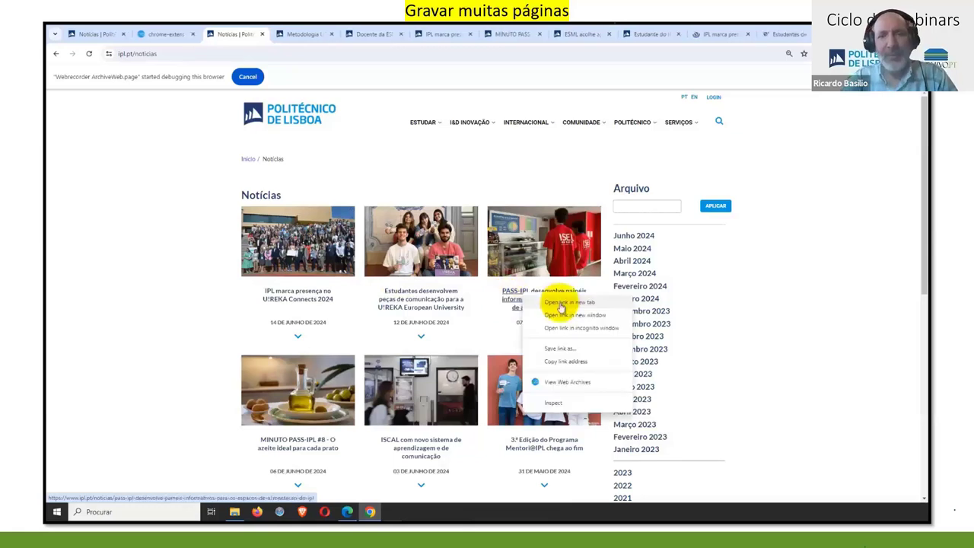
click(561, 303)
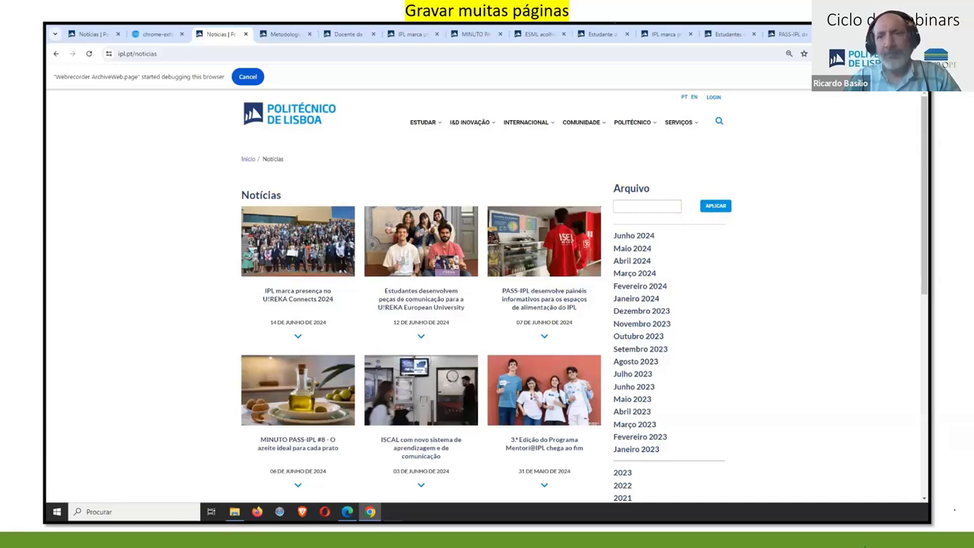
Stop archiving the news page and open the list of archived pages in the 03-demo-muitas-paginas session.
click(845, 53)
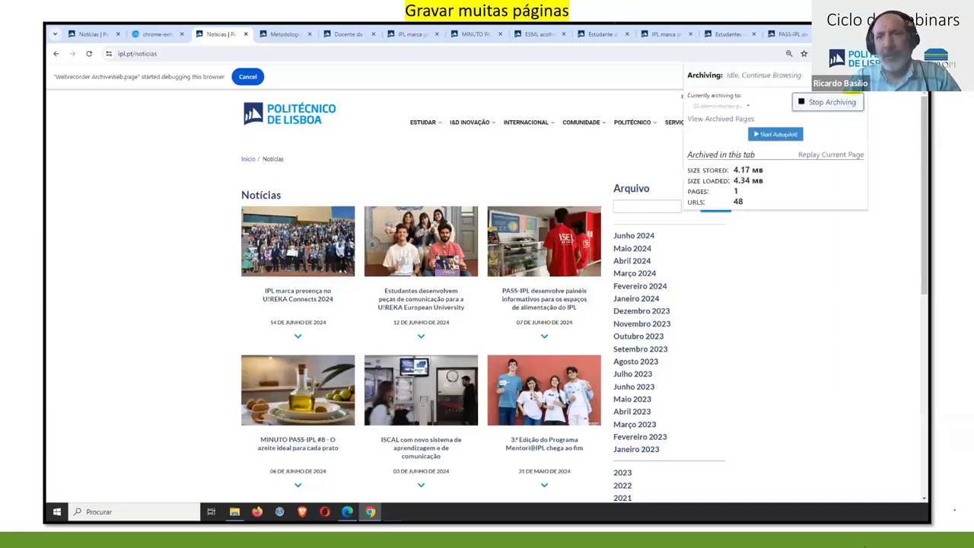
click(834, 103)
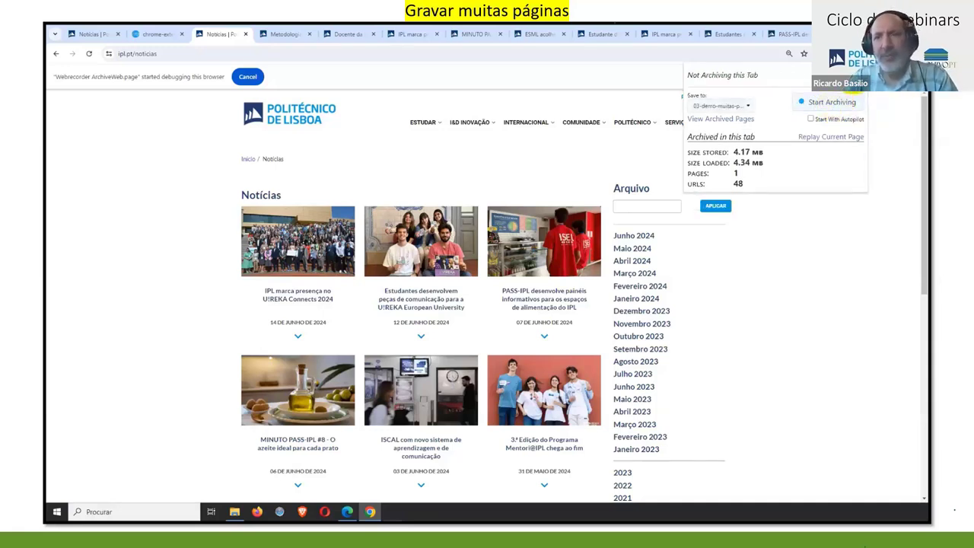
click(721, 119)
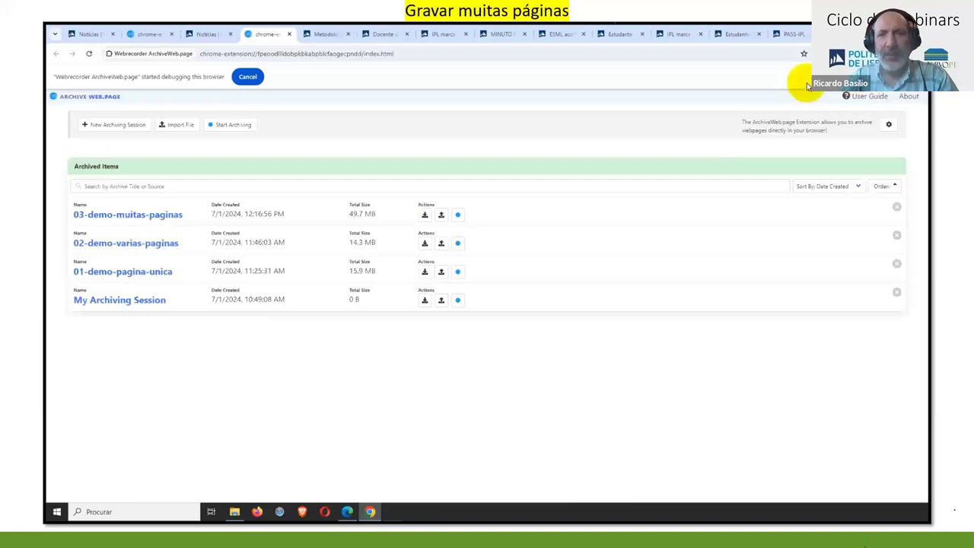
click(164, 218)
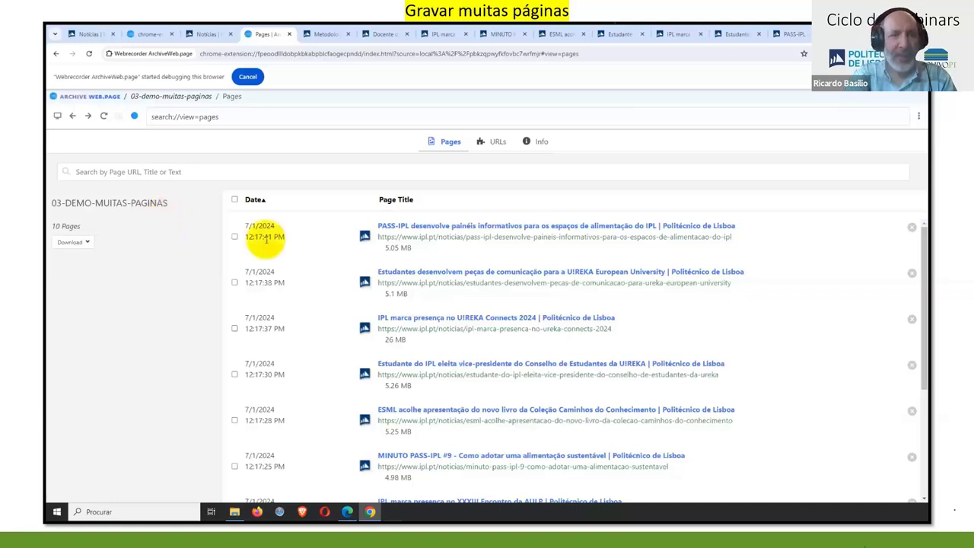
scroll(491, 341, down, 3)
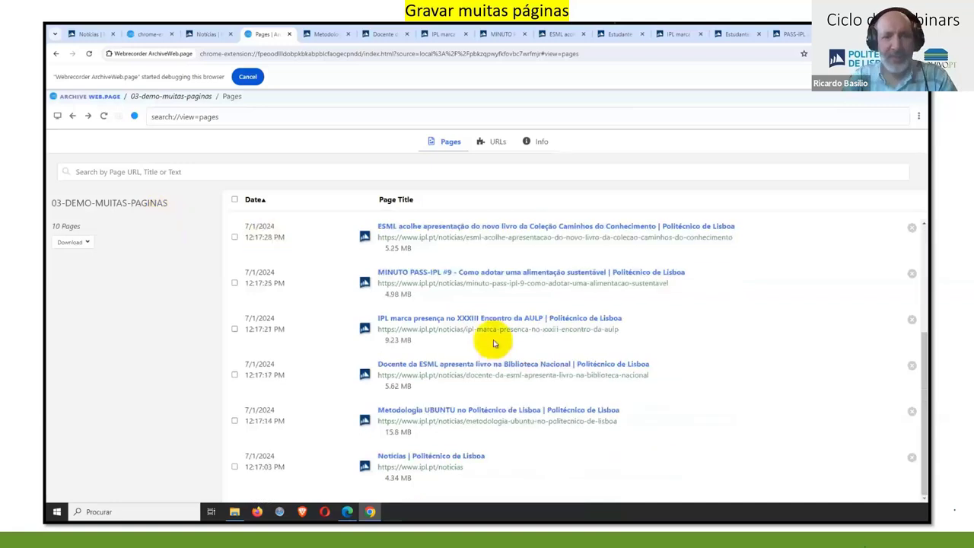
Replay the archived Notícias page, follow its link to the Metodologia UBUNTU article, and return to the archived news list.
click(440, 466)
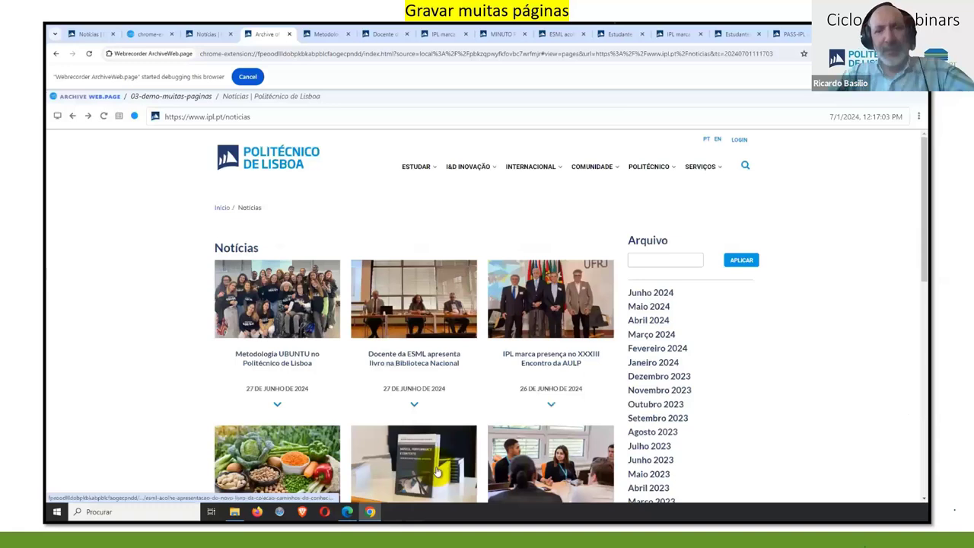
click(284, 363)
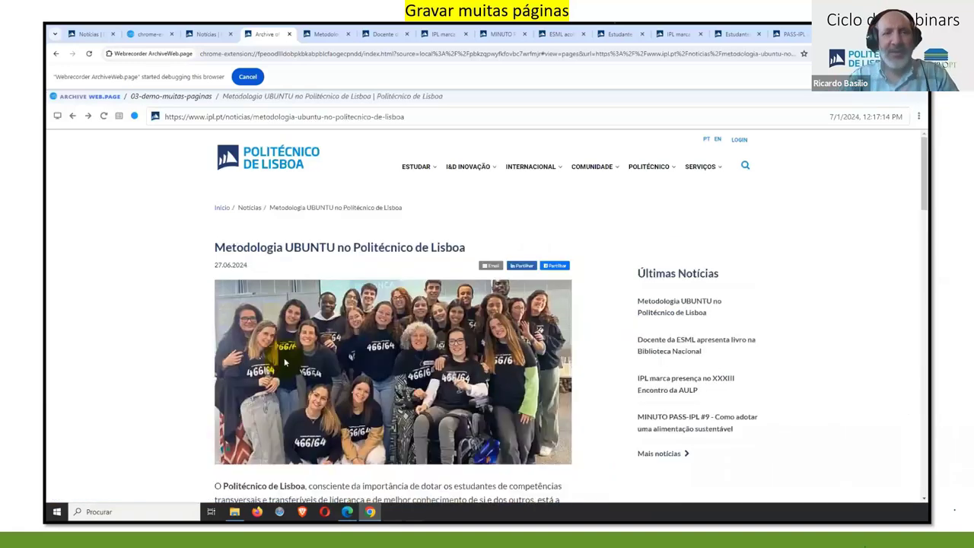
click(117, 185)
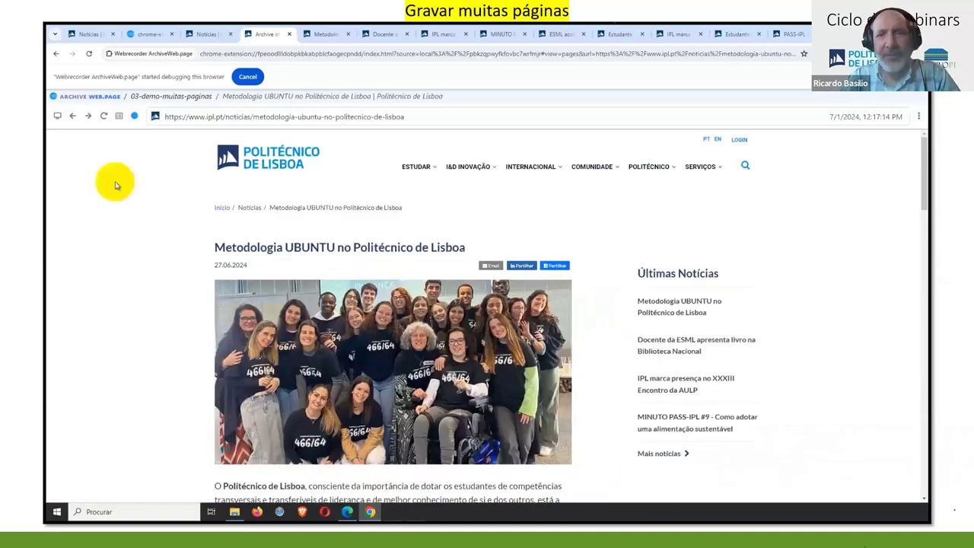
click(74, 117)
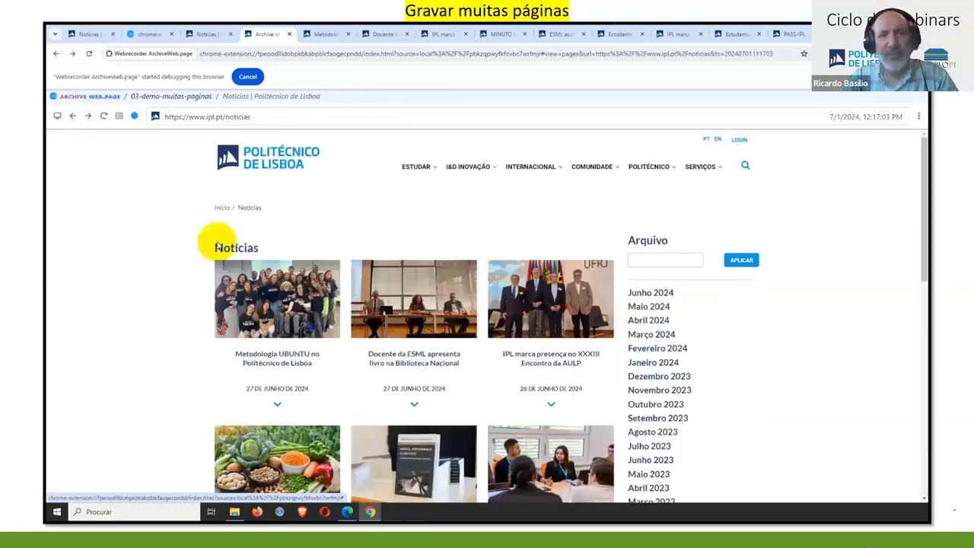
Go to page 2 of the archived news, try to open the 3.ª Edição do Programa Mentori@IPL article, and go back.
scroll(322, 414, down, 2)
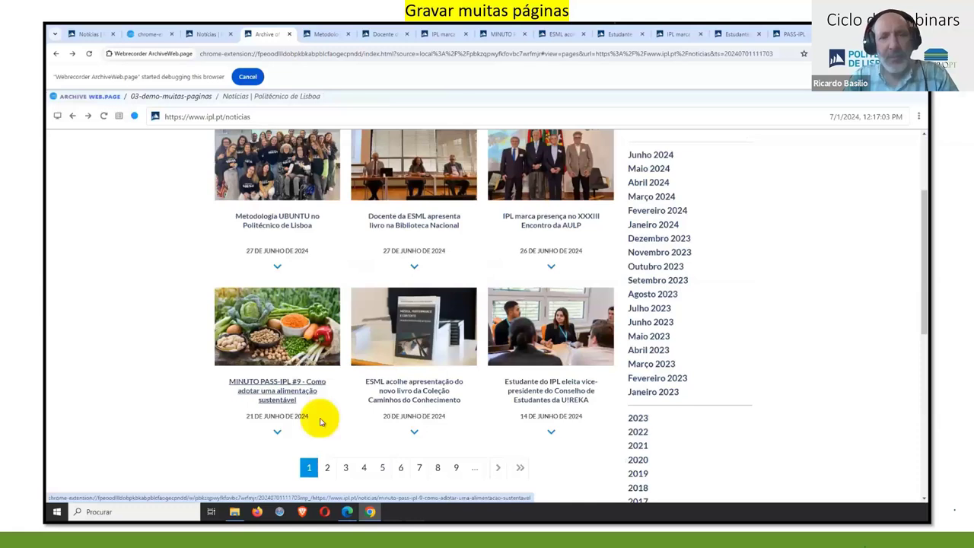
click(328, 470)
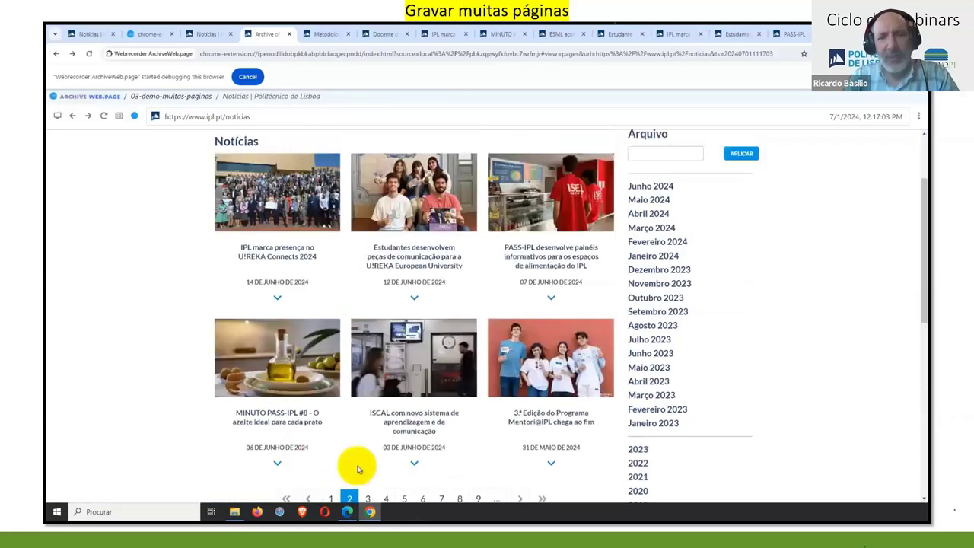
click(558, 423)
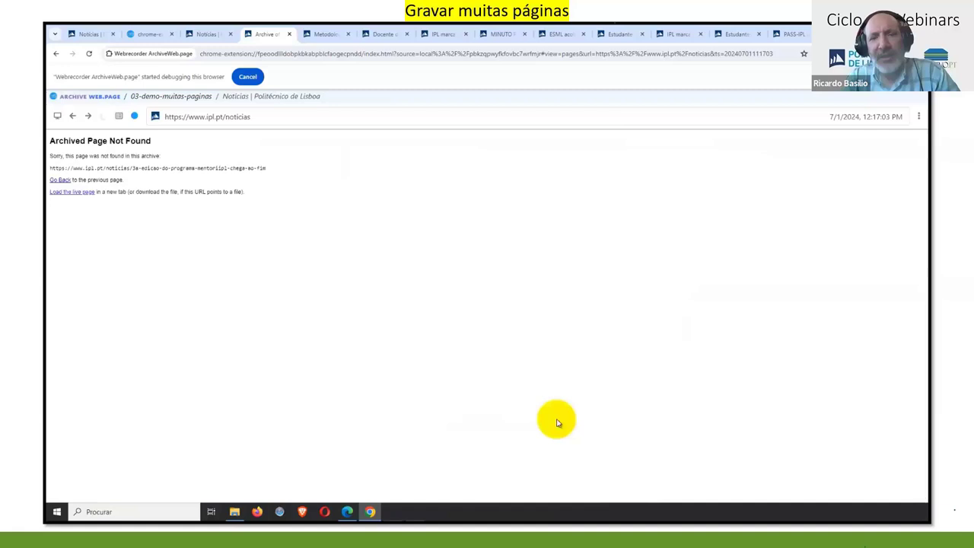
click(73, 118)
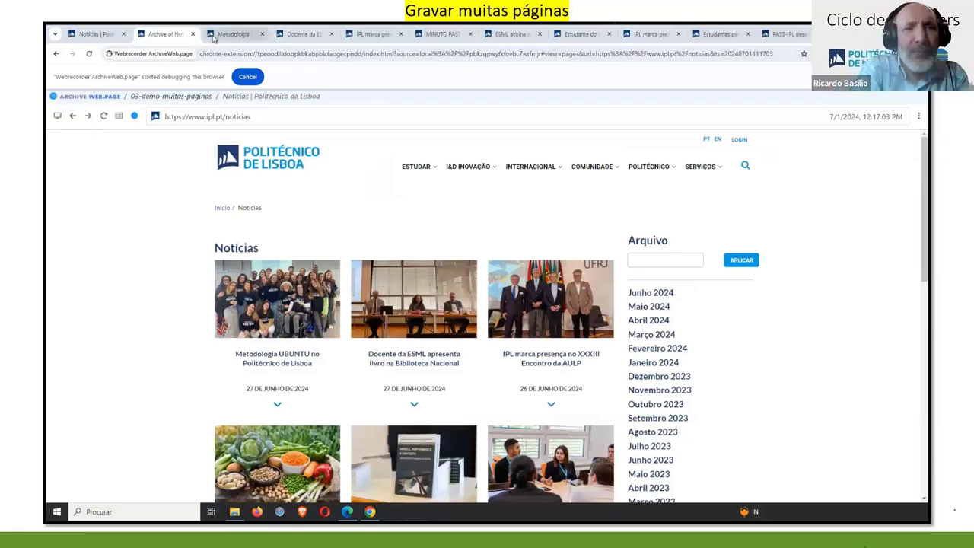
Close all browser tabs after the archived news tab and return to the overview of archived items.
right_click(168, 38)
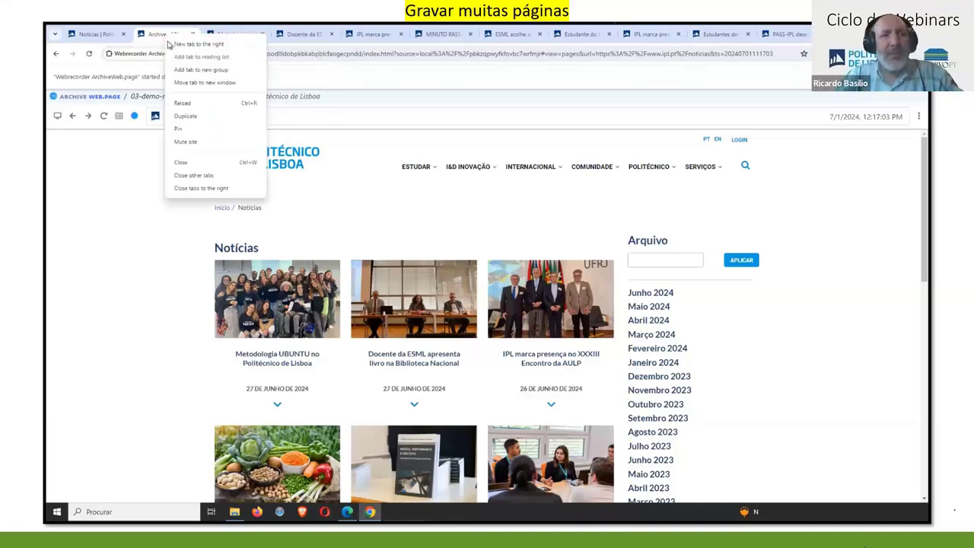
click(198, 188)
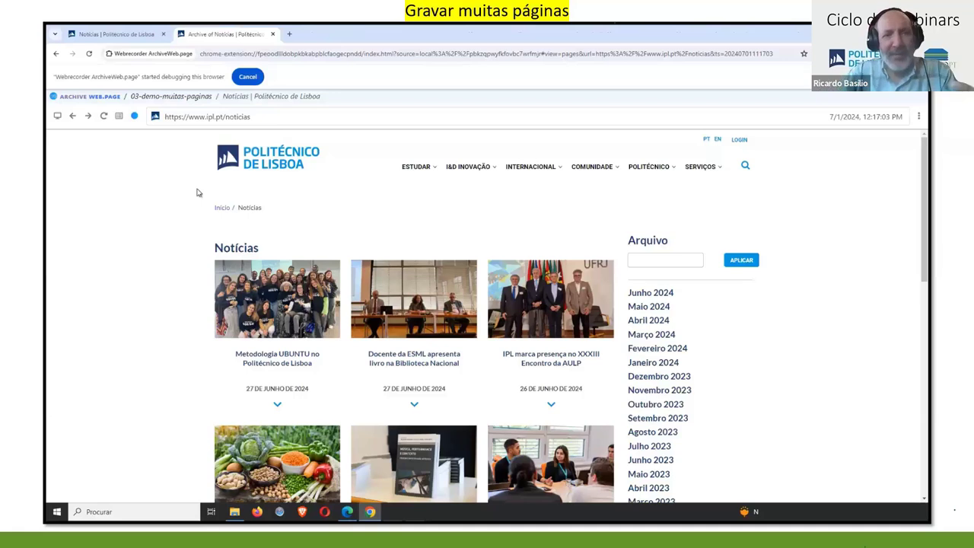
click(90, 97)
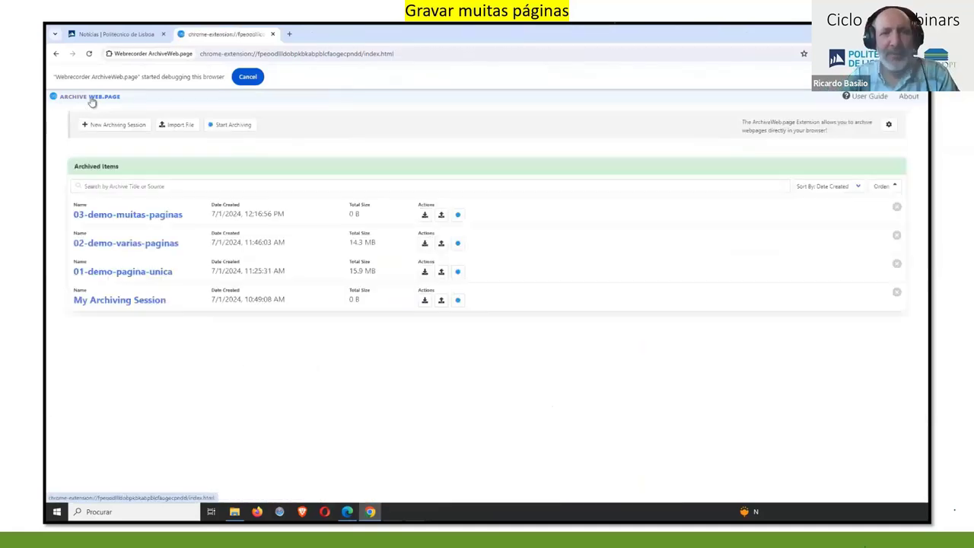
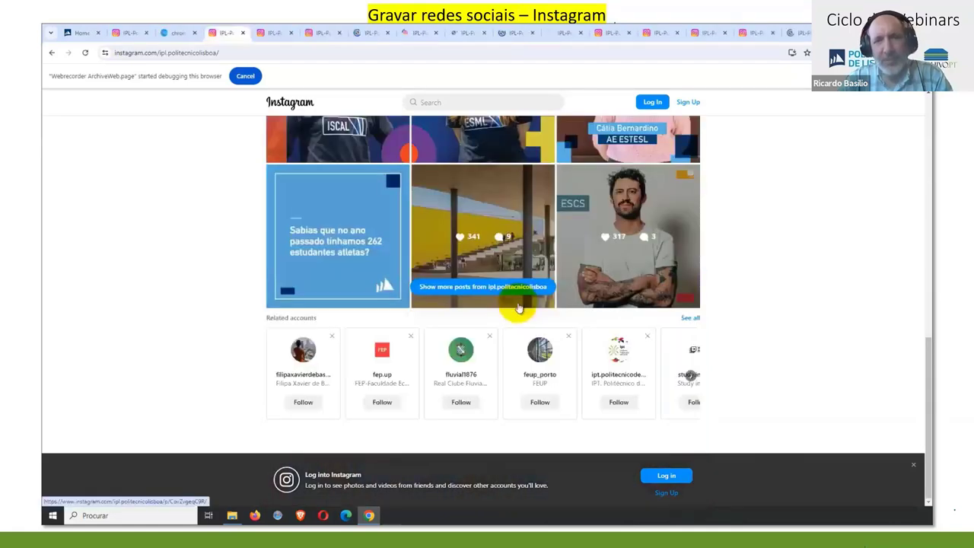
Dismiss the login dialog covering the ipl.politecnicolisboa Instagram profile.
scroll(518, 305, up, 2)
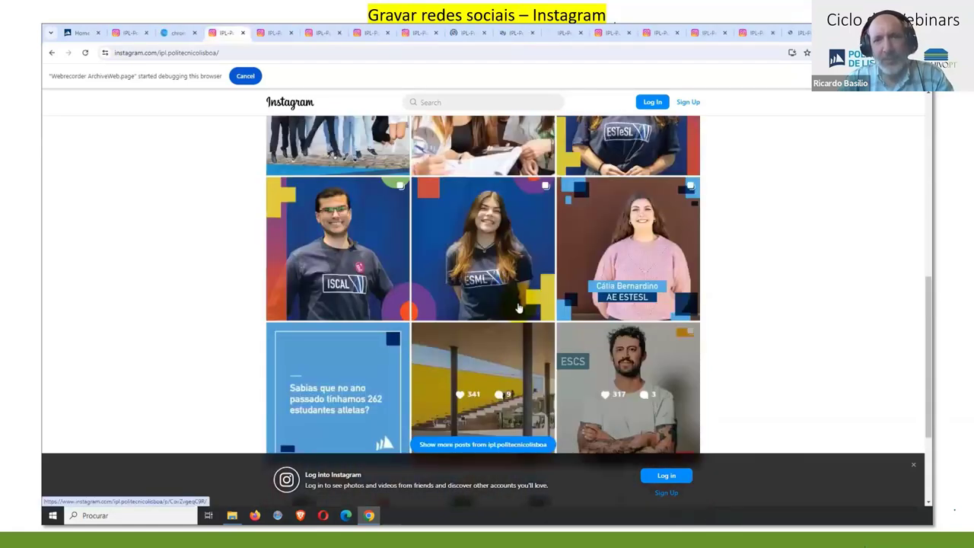
click(518, 308)
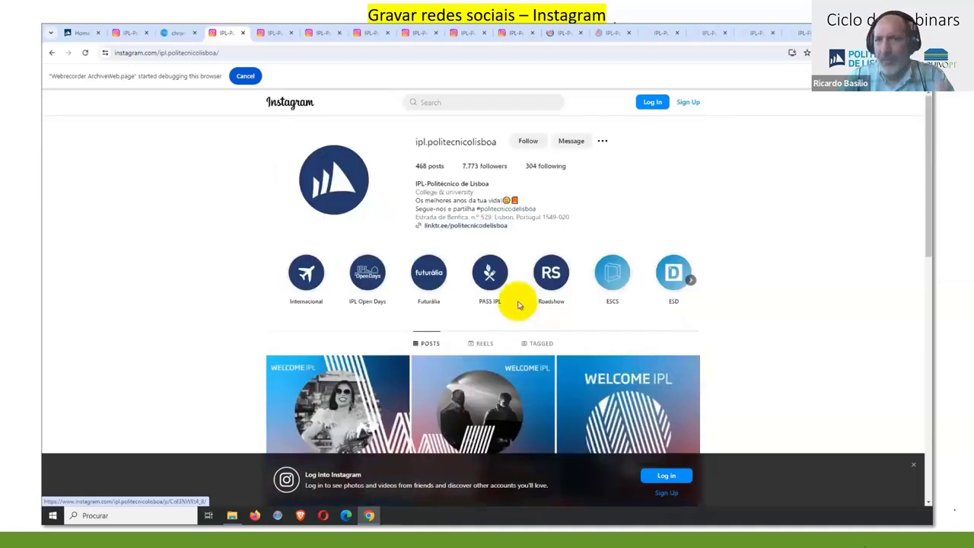
click(433, 172)
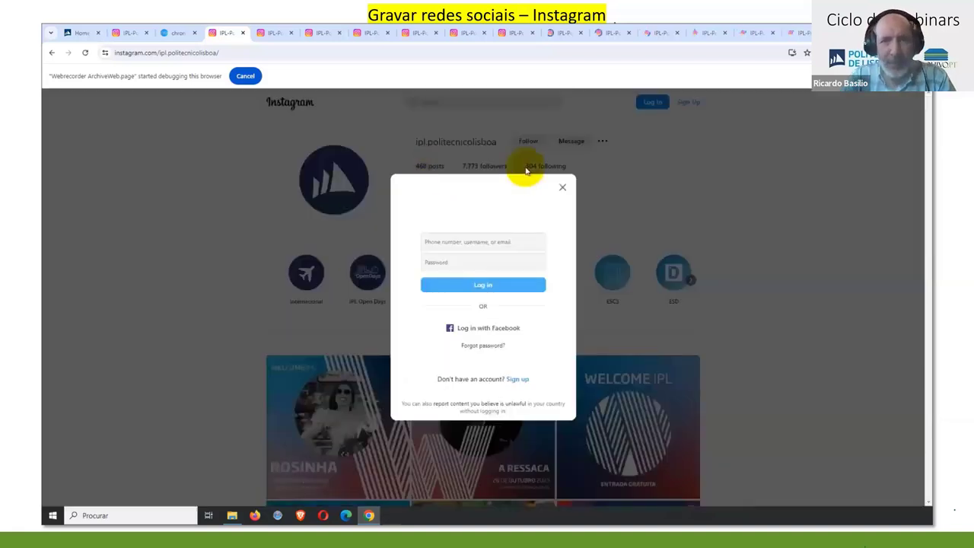
click(563, 187)
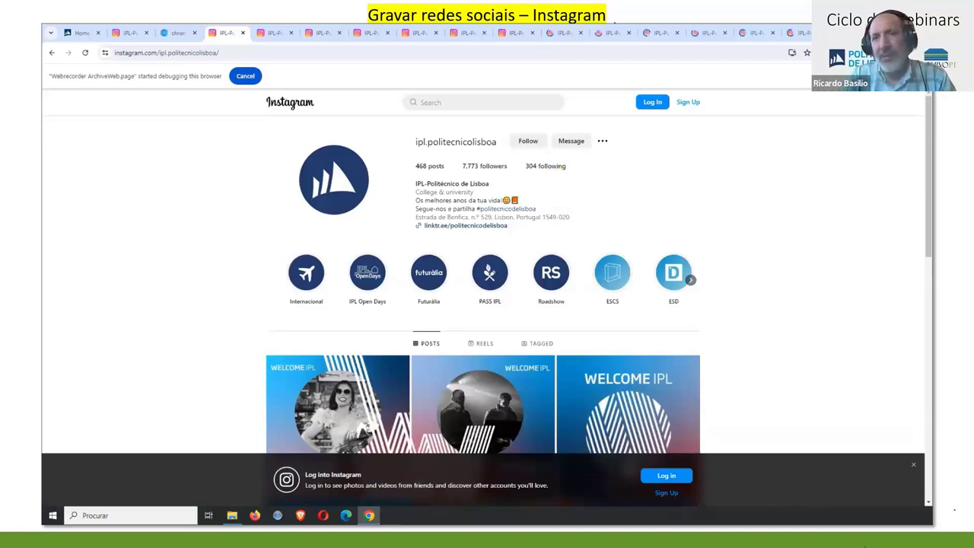
Stop archiving the ipl.politecnicolisboa Instagram profile tab.
click(852, 53)
key(Return)
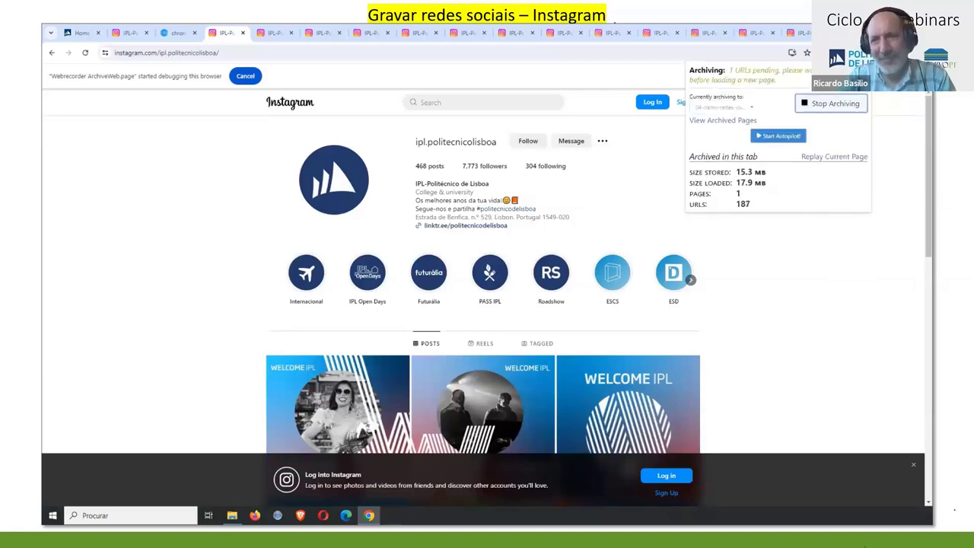
click(835, 105)
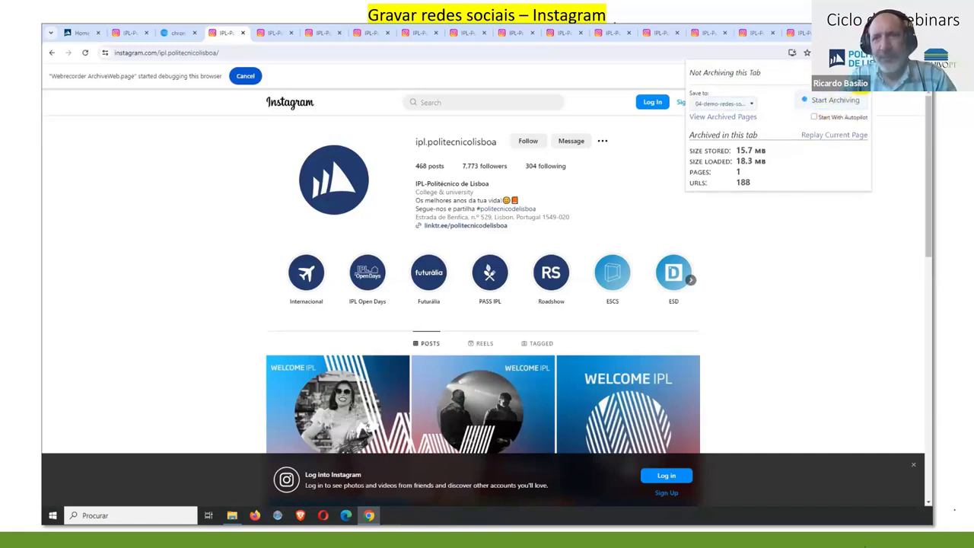
Open the 04-demo-redes-sociais-instagram session from the archived items and look through its archived pages down to the Instagram profile entry.
click(723, 116)
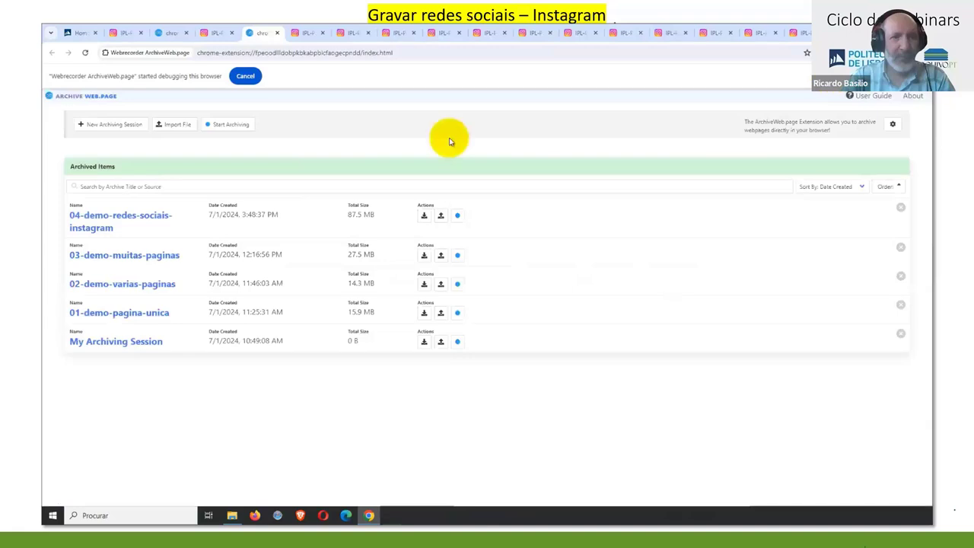
click(116, 221)
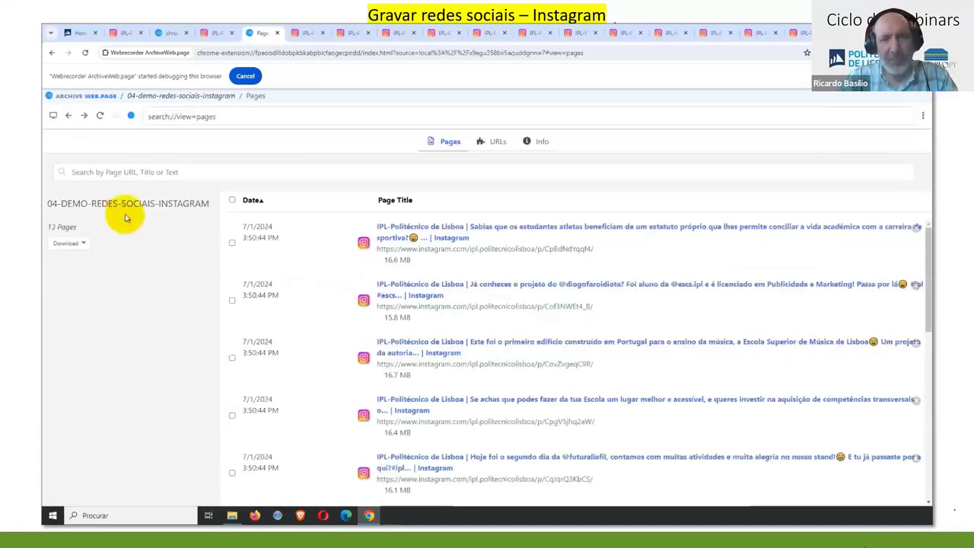
scroll(495, 483, down, 6)
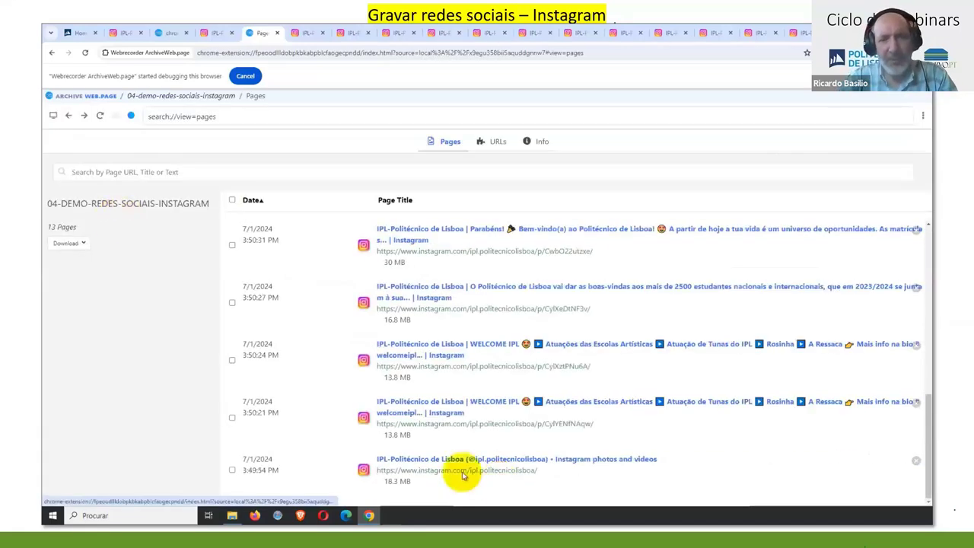
Open the archived copy of the ipl.politecnicolisboa Instagram profile page.
click(462, 472)
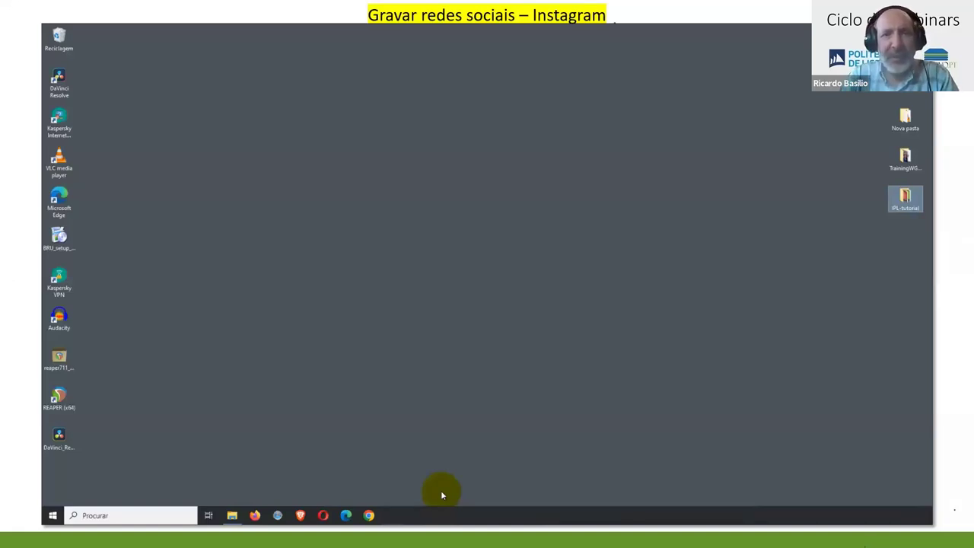
key(Right)
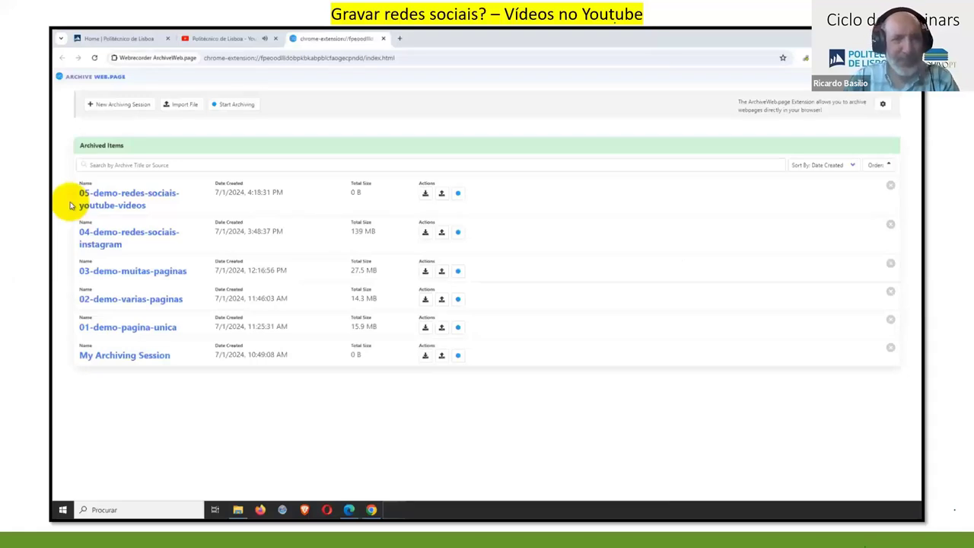
click(202, 42)
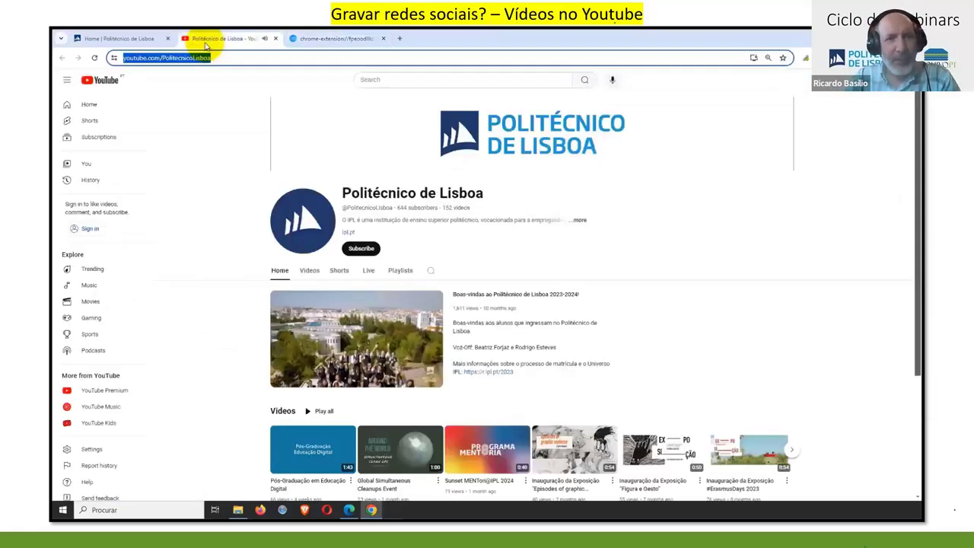
click(302, 40)
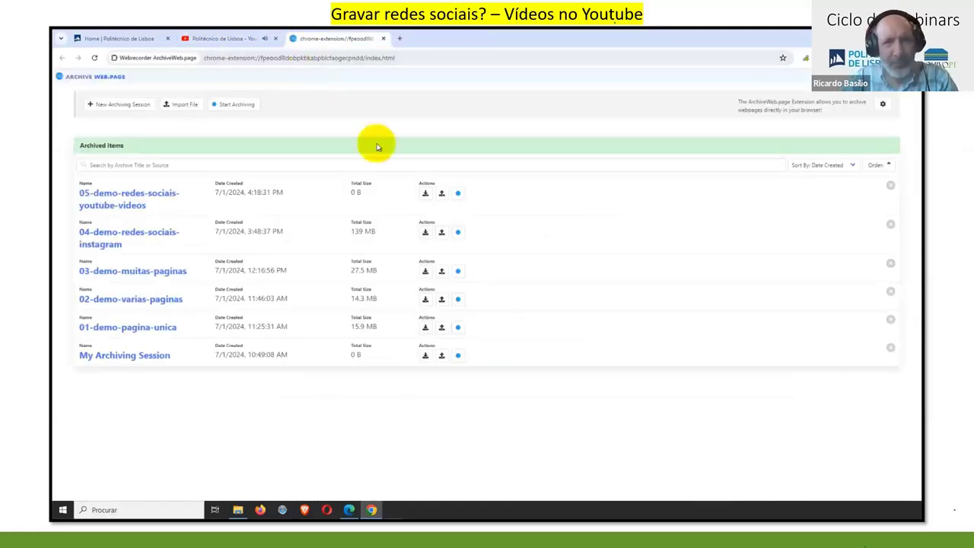
click(458, 194)
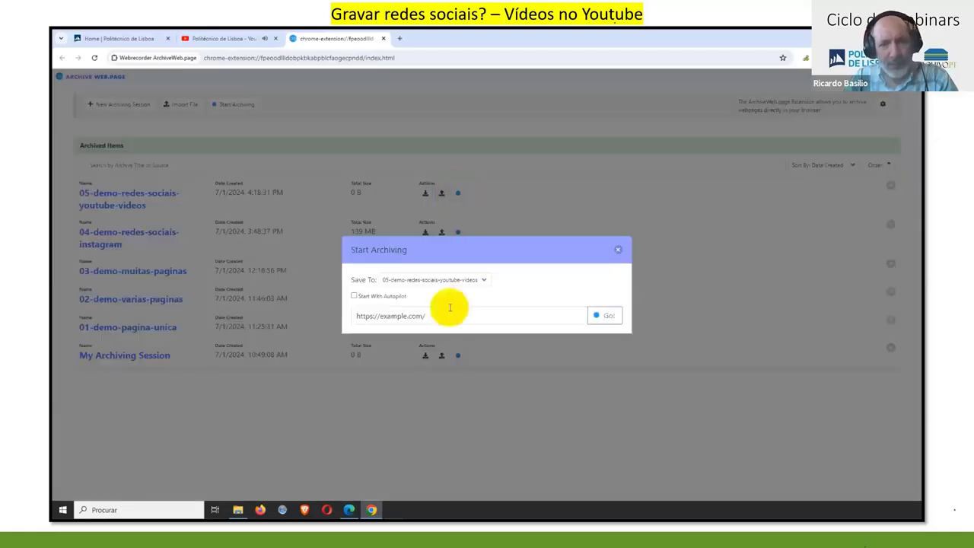
drag(450, 307, 336, 323)
text(https://www.youtube.com/PolitecnicoLisboa)
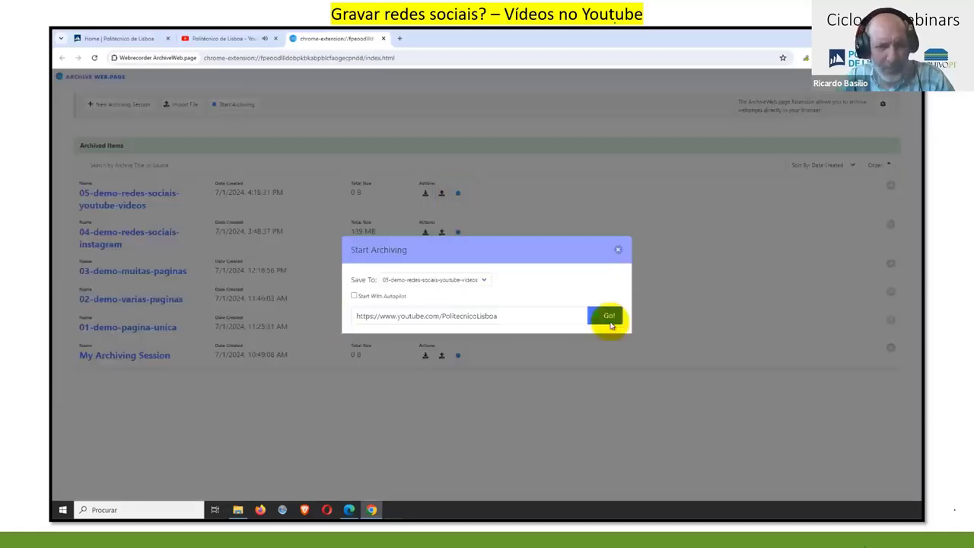
click(610, 317)
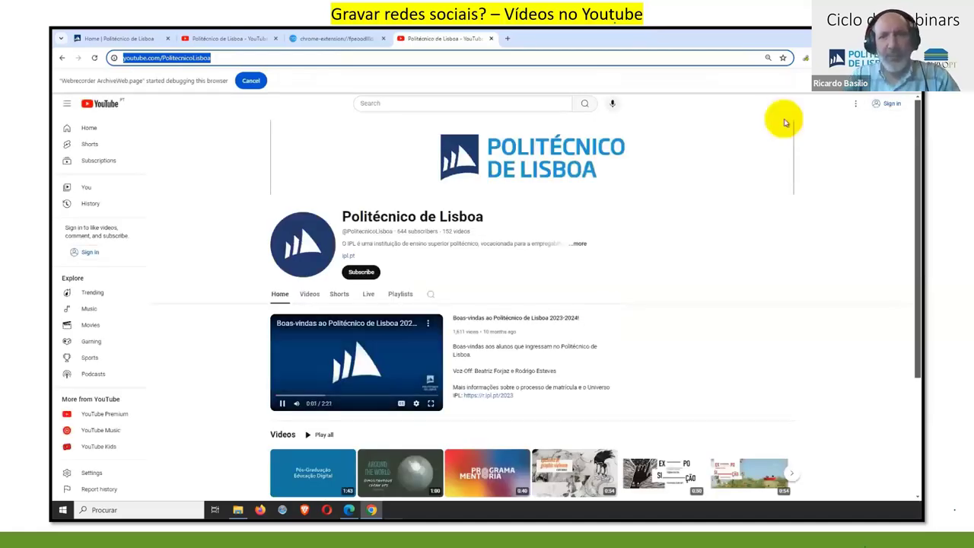
Check the archiving status of the YouTube channel tab and browse the channel page down to its playlists while it records.
click(833, 58)
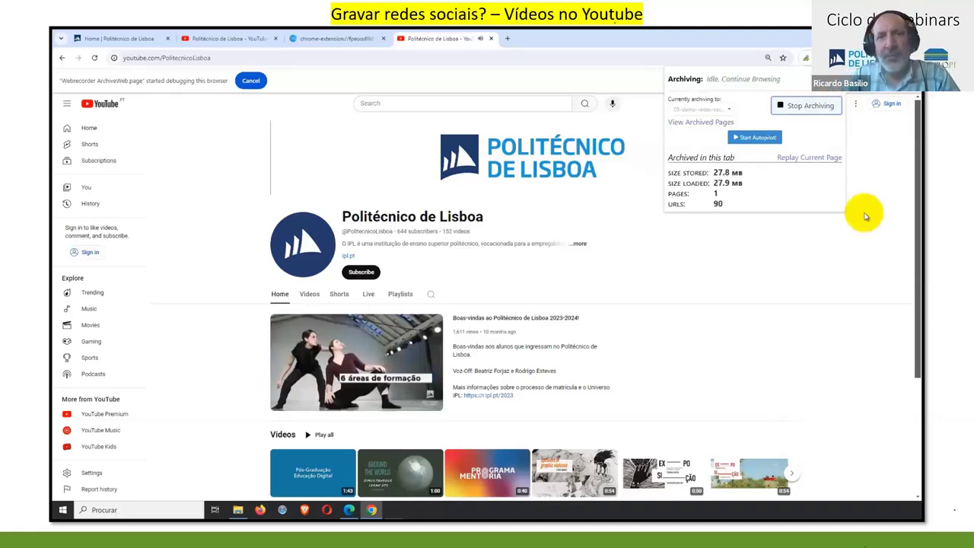
scroll(867, 218, down, 2)
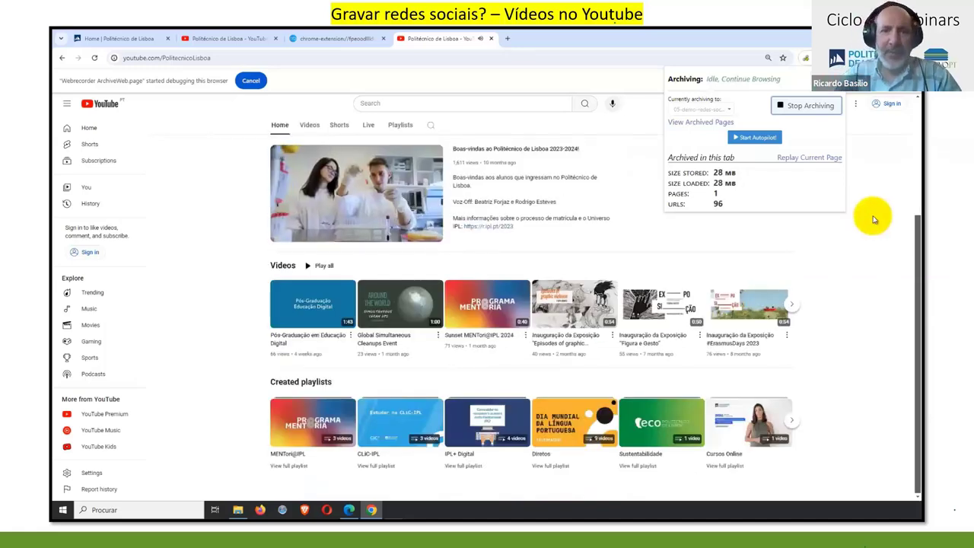
scroll(875, 219, up, 1)
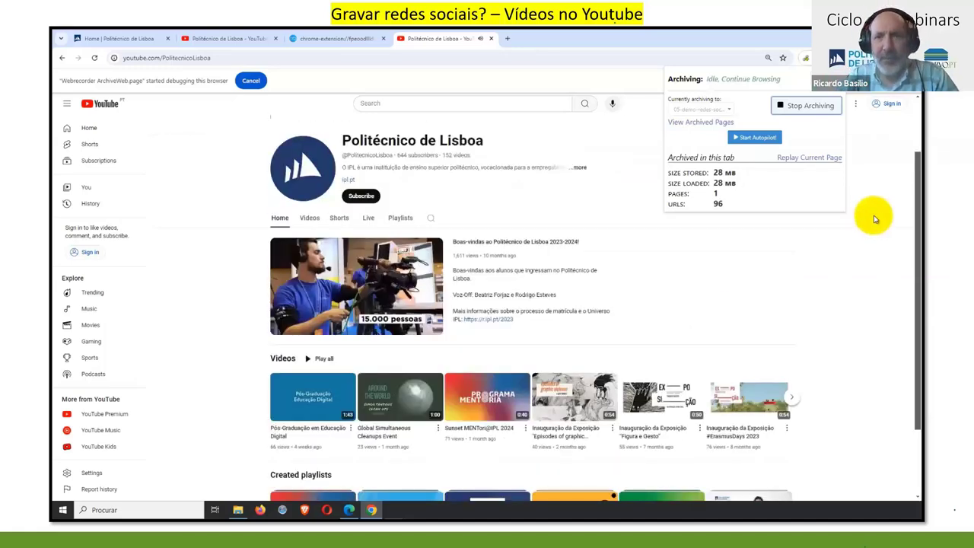
scroll(875, 219, up, 1)
click(704, 348)
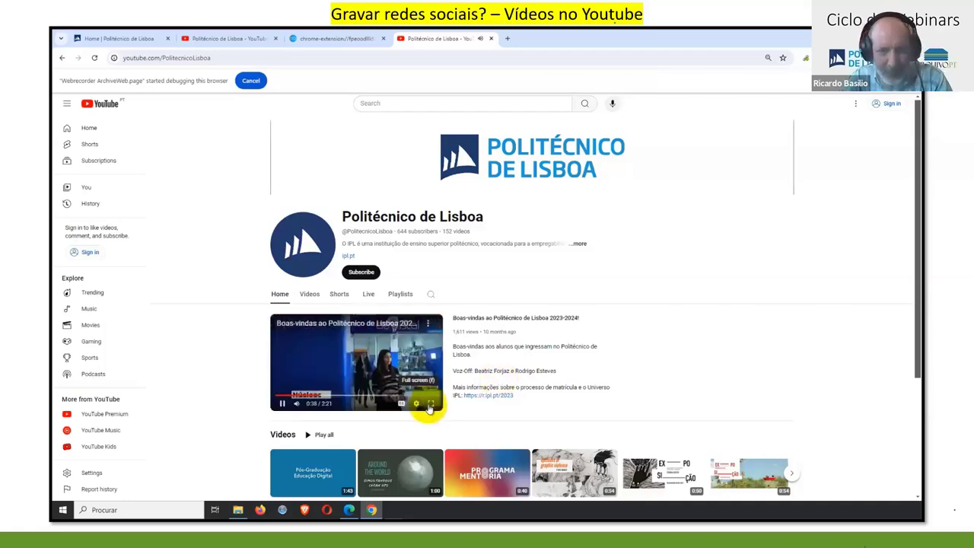
Record the channel's welcome video by watching part of it in full screen, leaving full screen and skipping forward to its end.
click(430, 406)
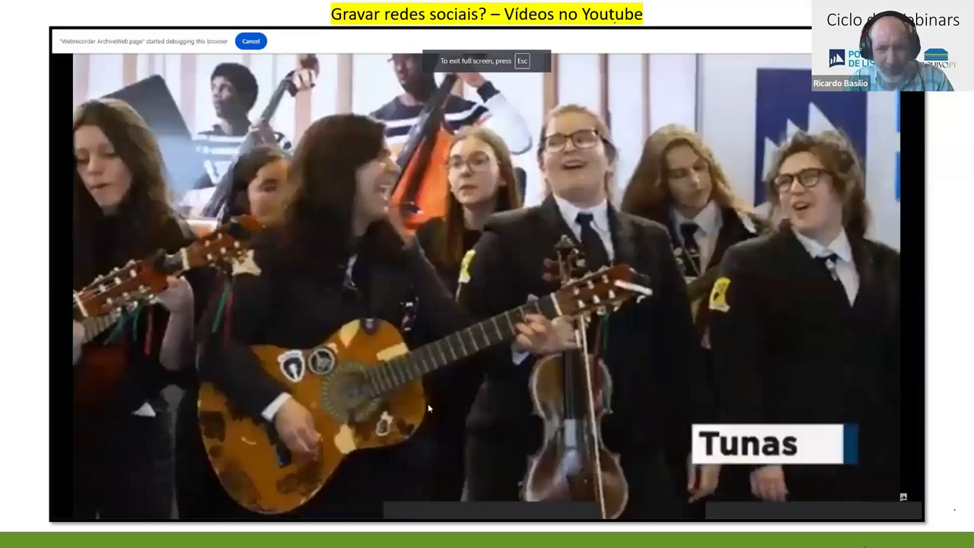
click(429, 409)
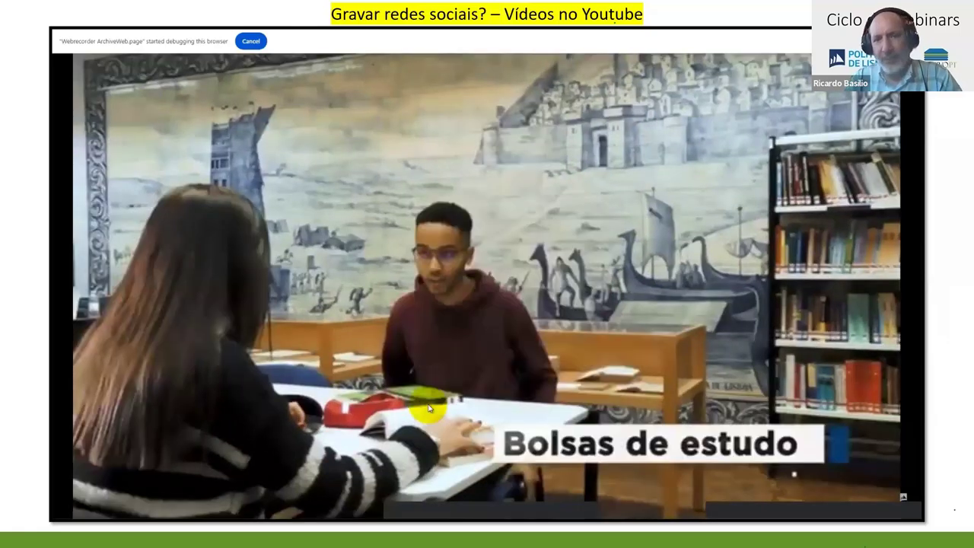
key(Escape)
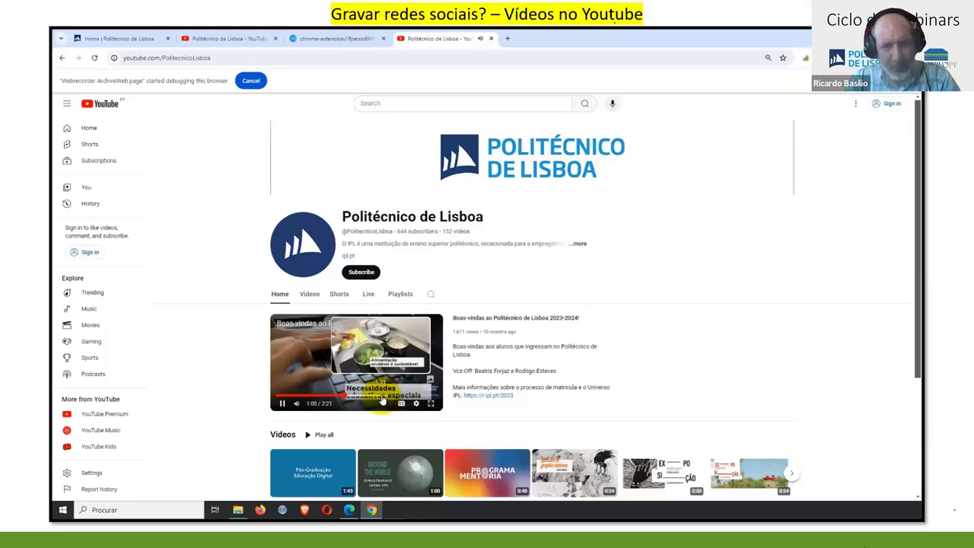
click(383, 397)
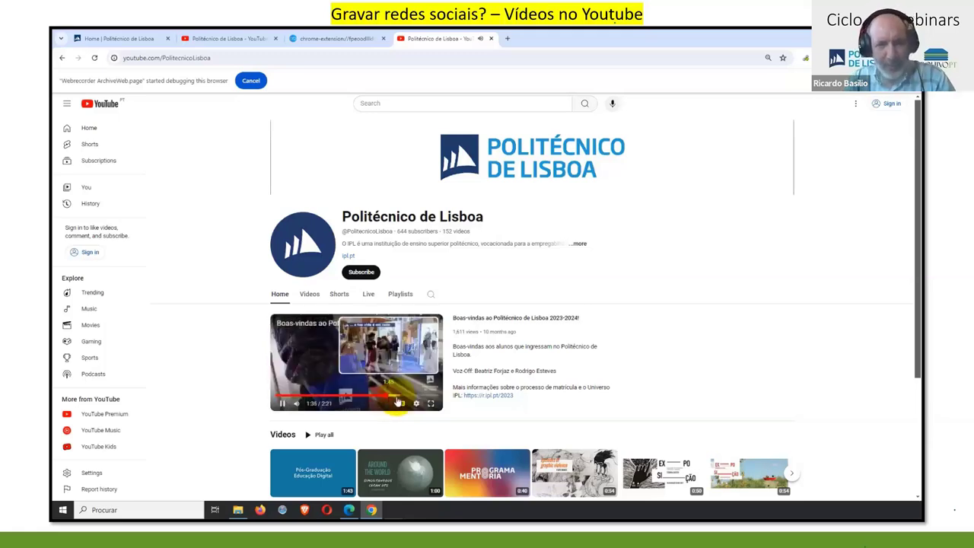
click(396, 400)
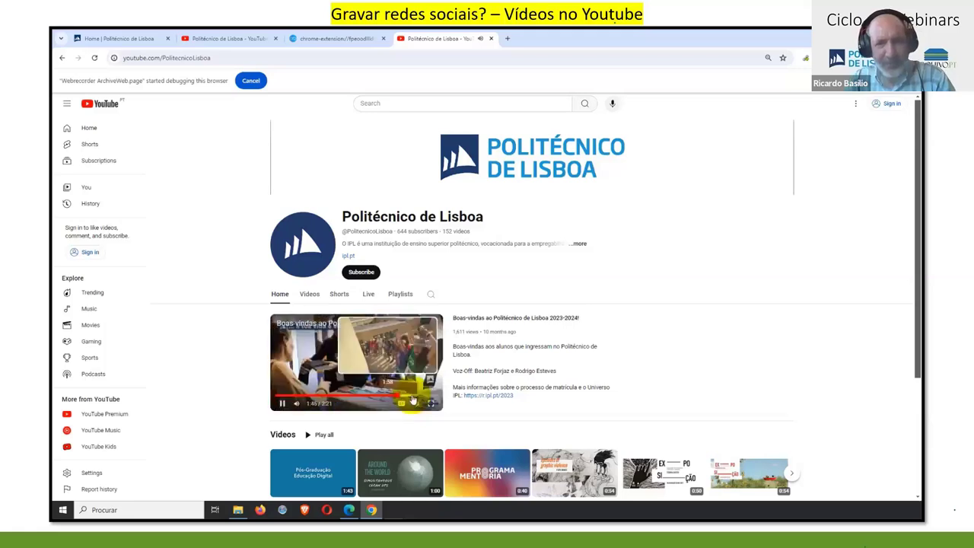
click(411, 400)
click(428, 399)
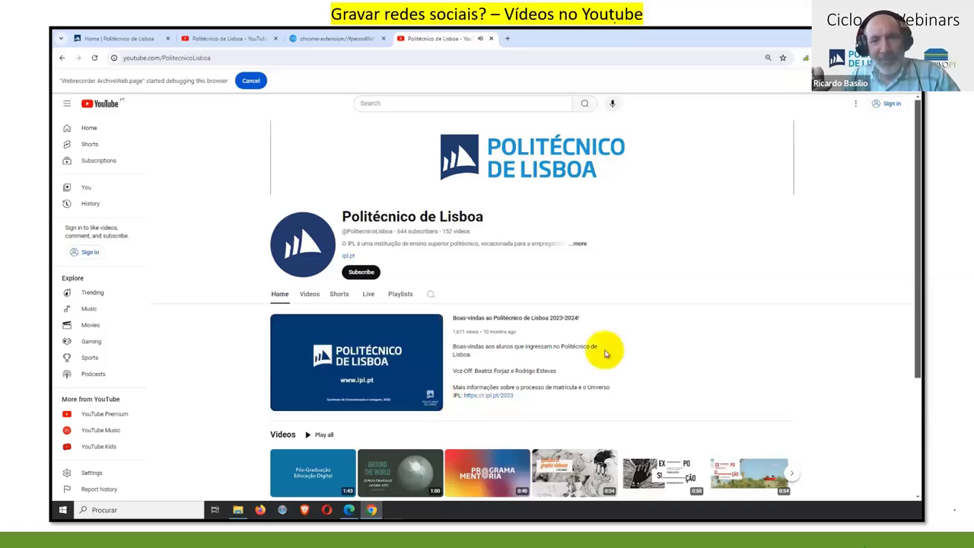
Stop archiving the Politécnico de Lisboa YouTube channel tab.
click(805, 58)
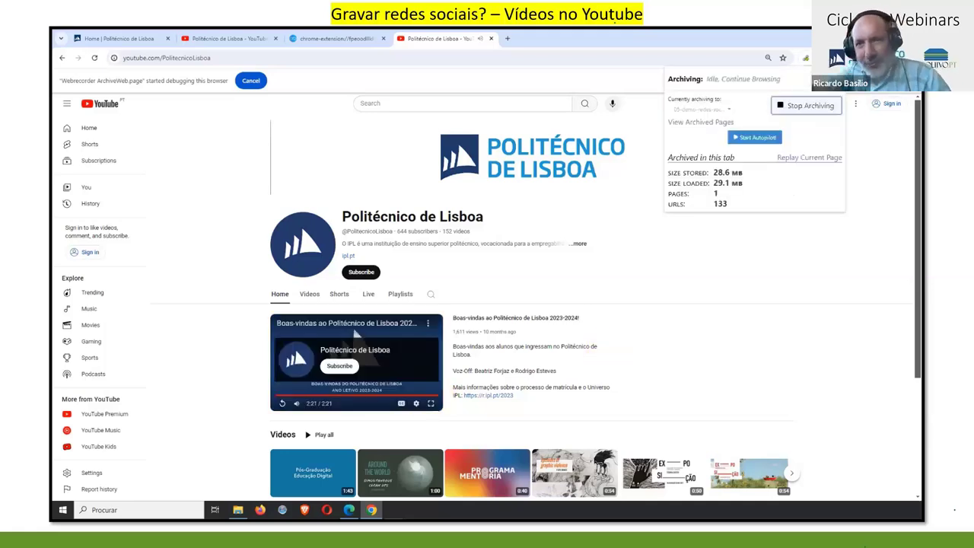
click(808, 105)
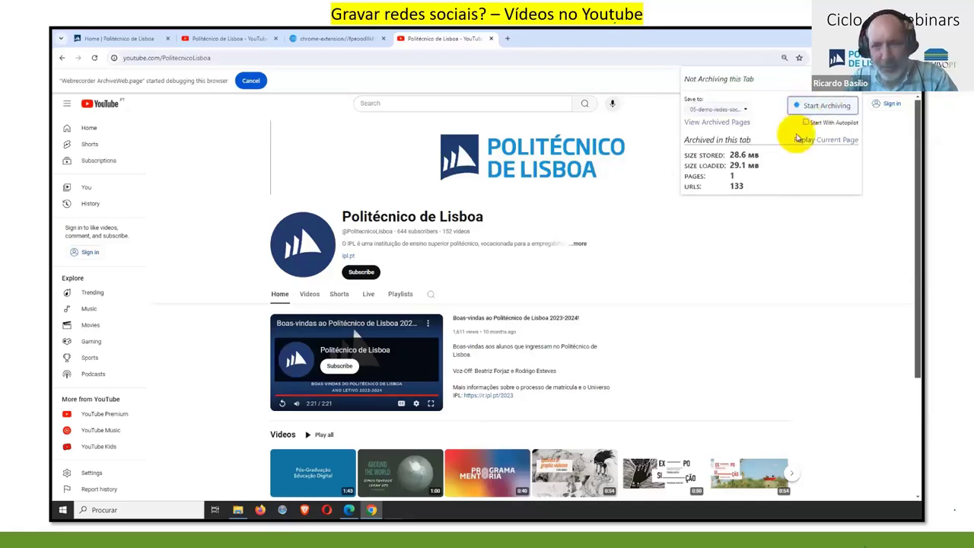
Open the 05-demo-redes-sociais-youtube-videos session from the archived items and replay its archived Politécnico de Lisboa YouTube page.
click(837, 103)
drag(158, 223, 152, 222)
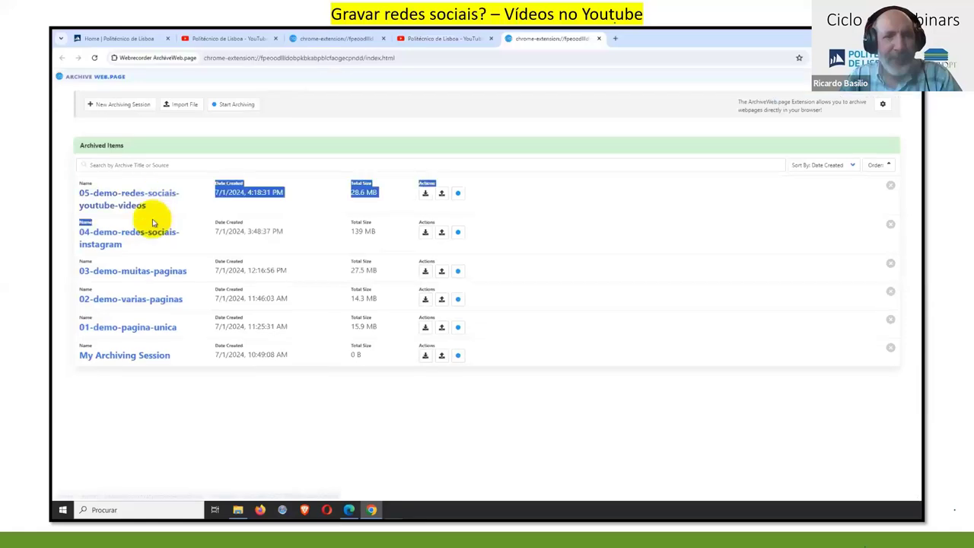
click(143, 197)
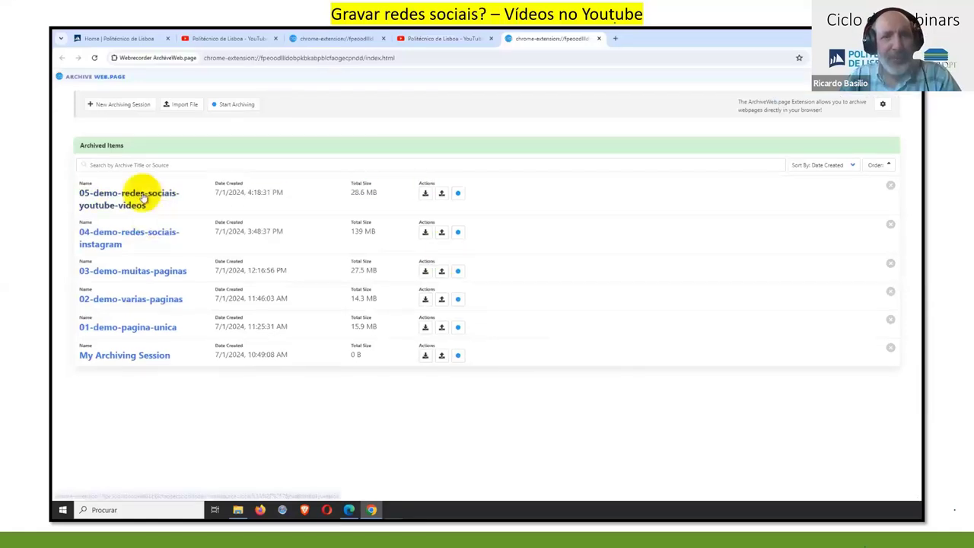
click(143, 196)
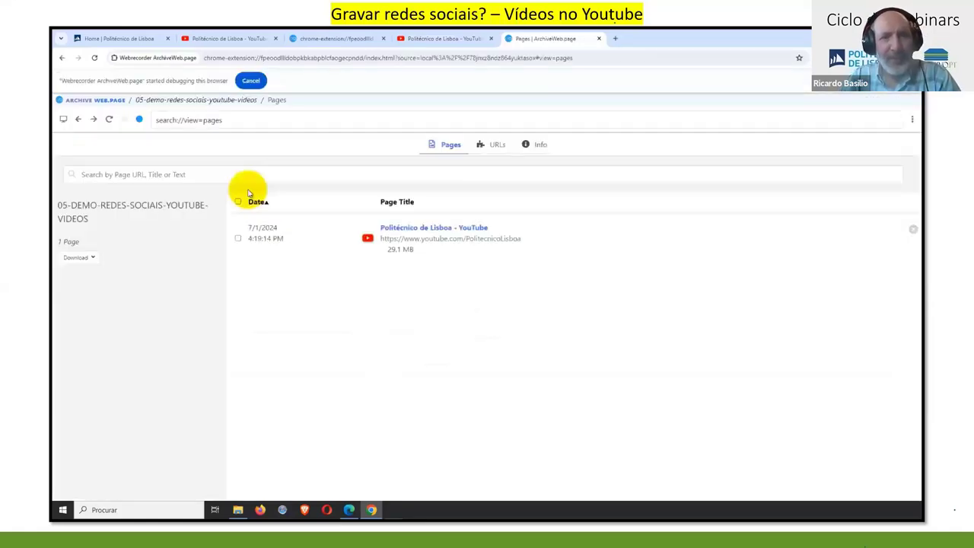
click(417, 239)
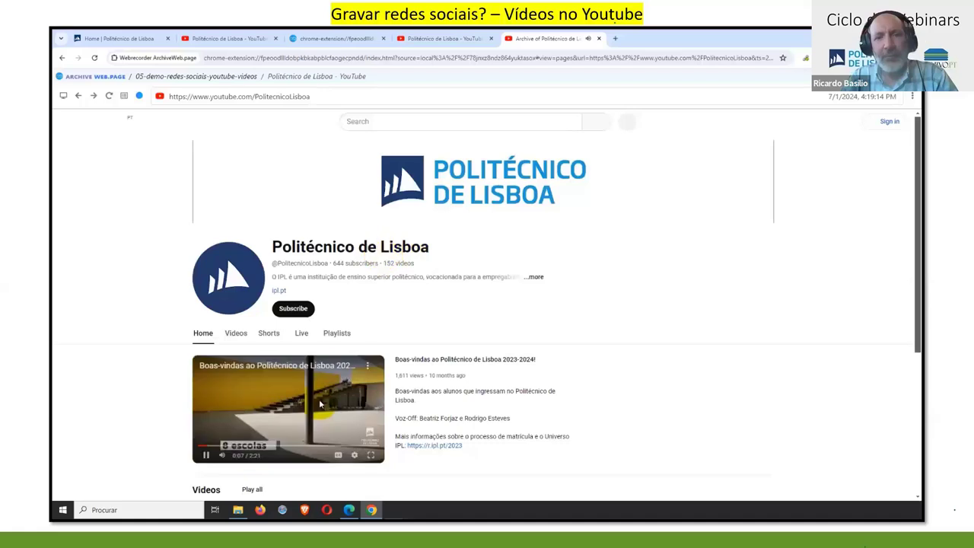
Check playback at several points of the archived welcome video and examine the capture date and time of the page.
click(268, 447)
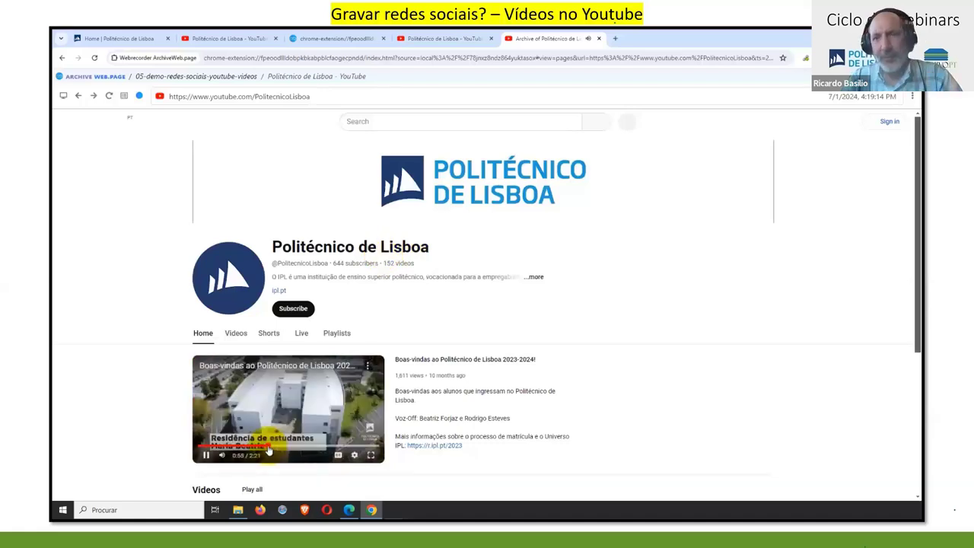
click(322, 447)
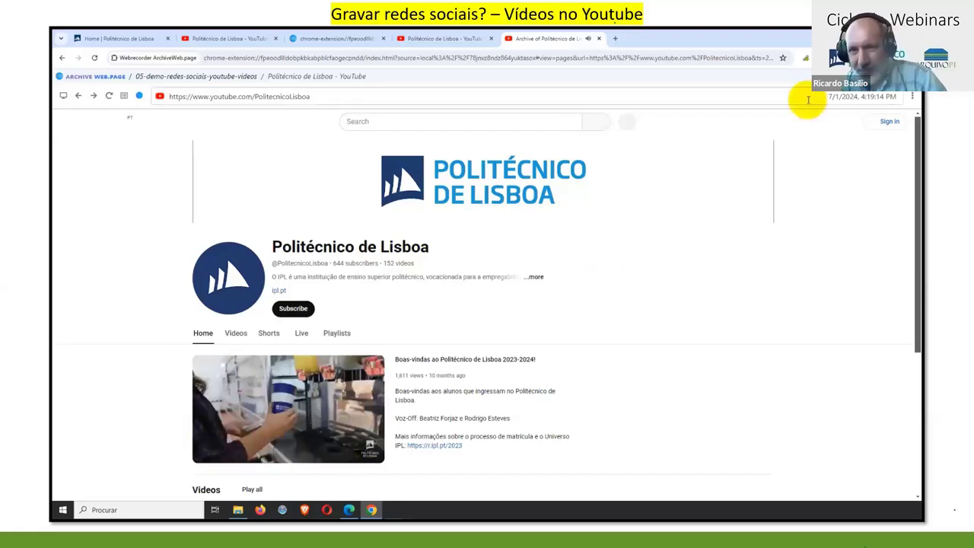
drag(809, 99, 868, 97)
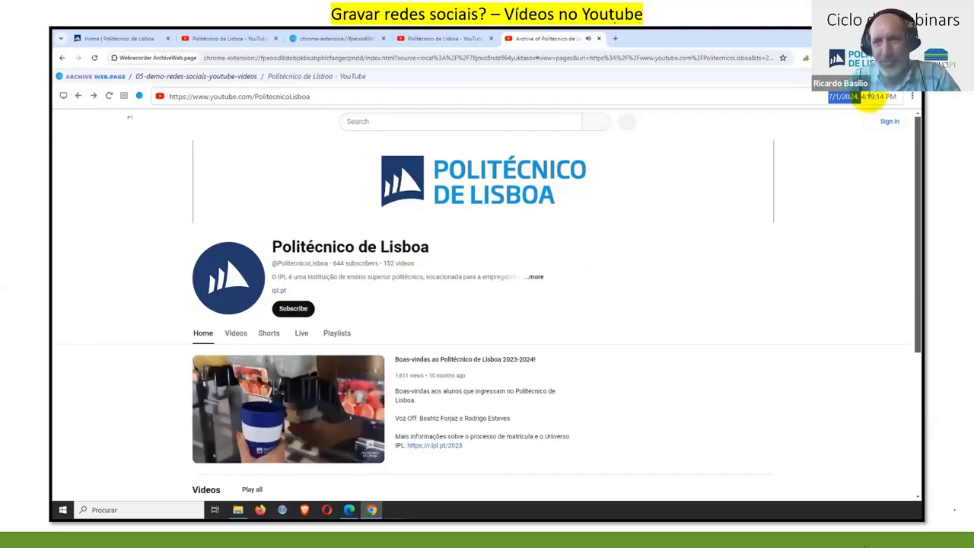
click(900, 98)
triple_click(898, 98)
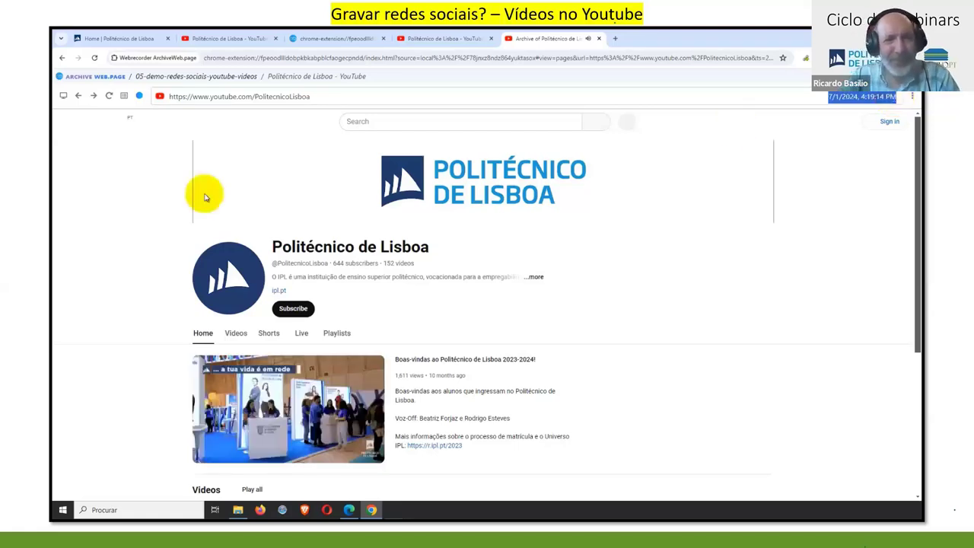
click(151, 219)
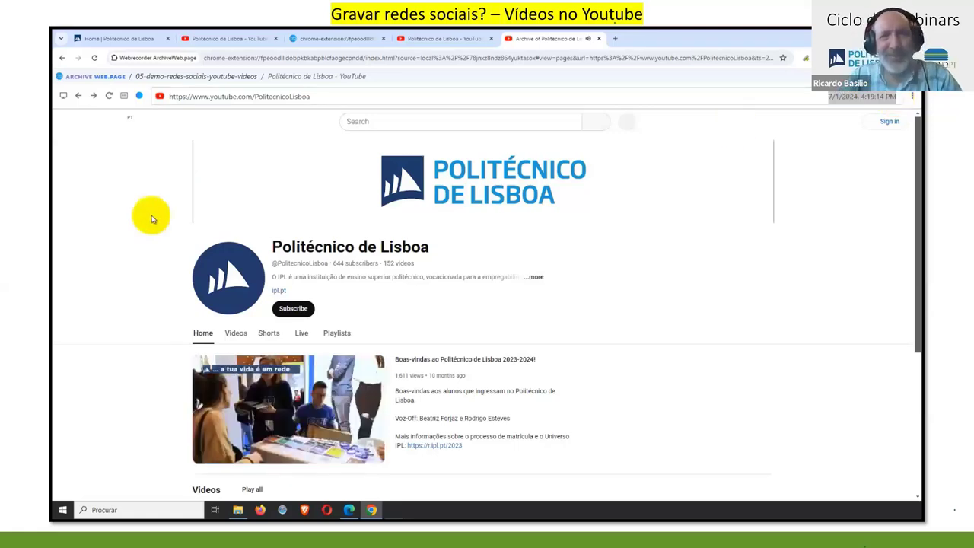
click(102, 77)
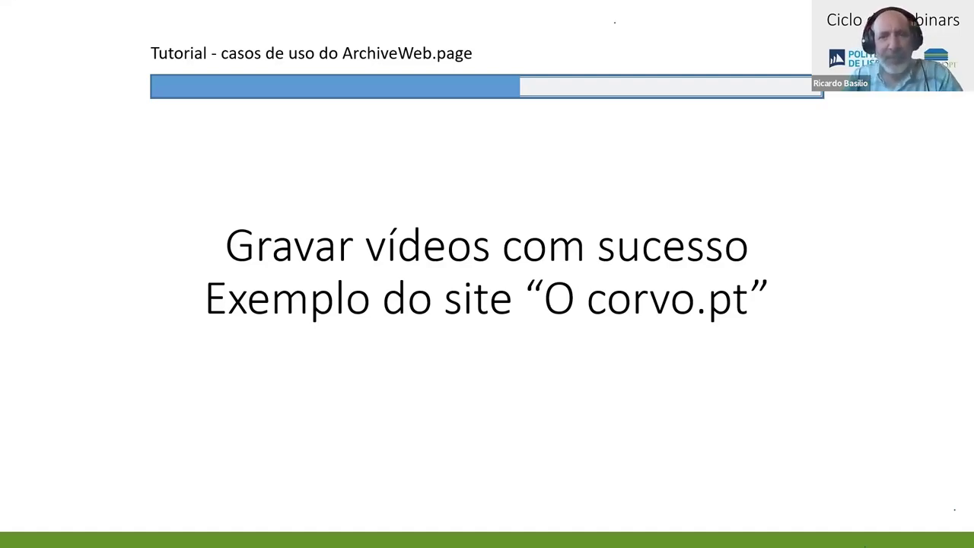
key(Right)
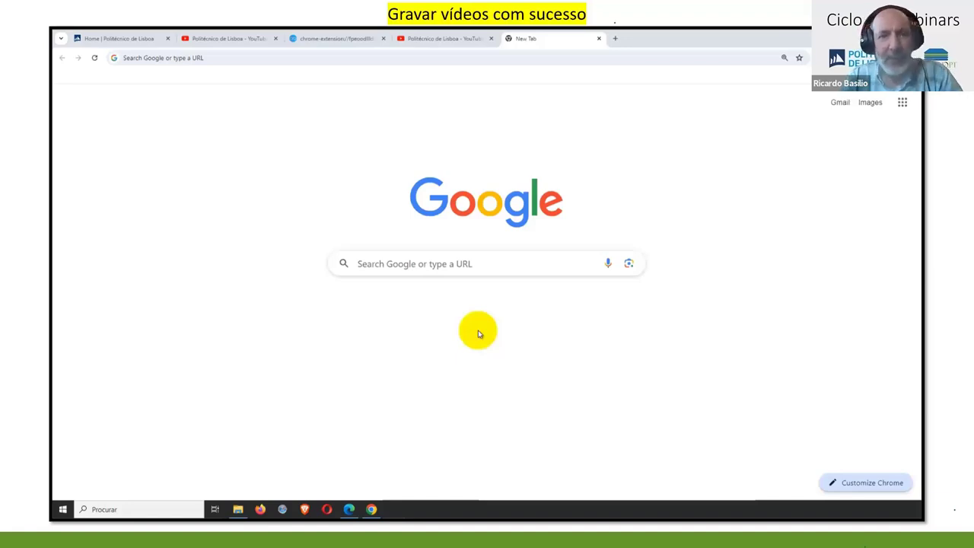
Search Google for "jornal o corvo" and open the O Corvo – Sítio de Lisboa website.
click(377, 265)
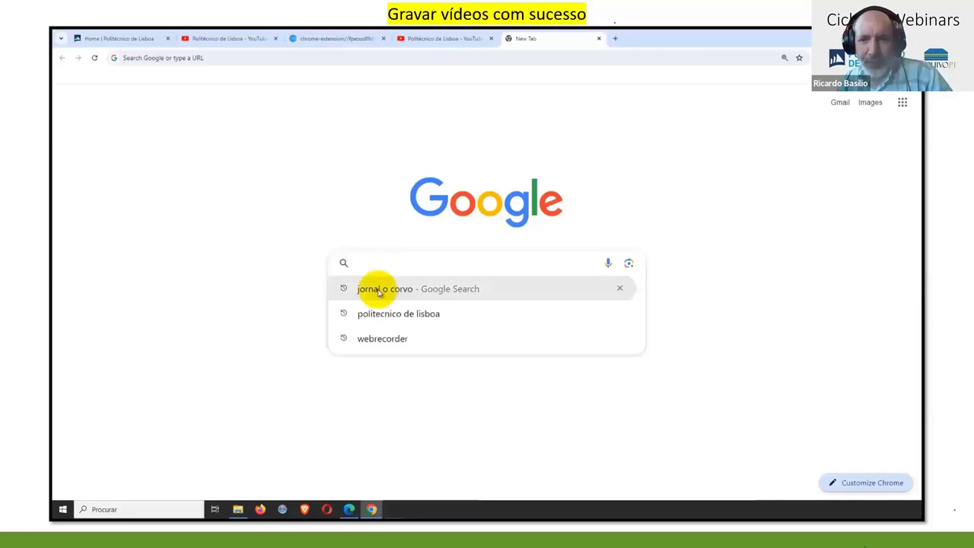
click(379, 293)
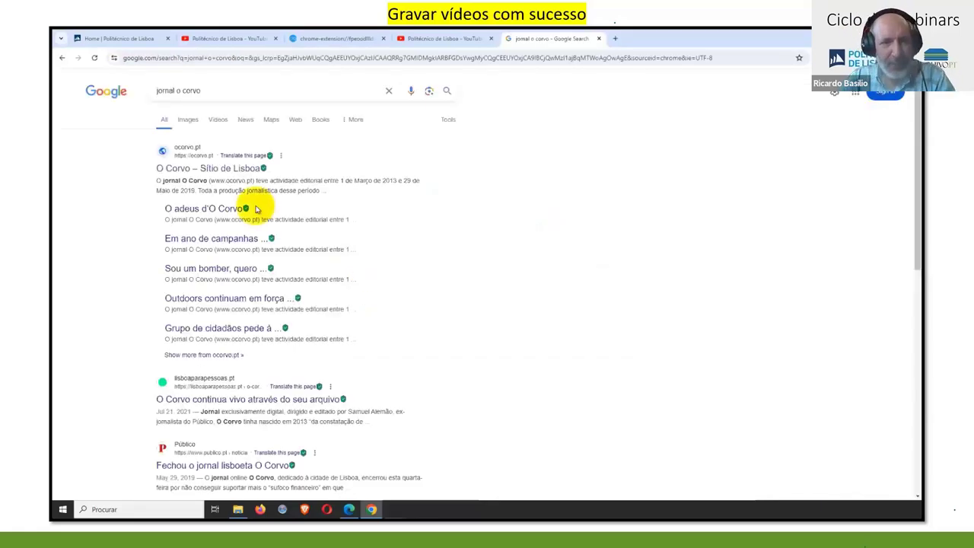
click(231, 171)
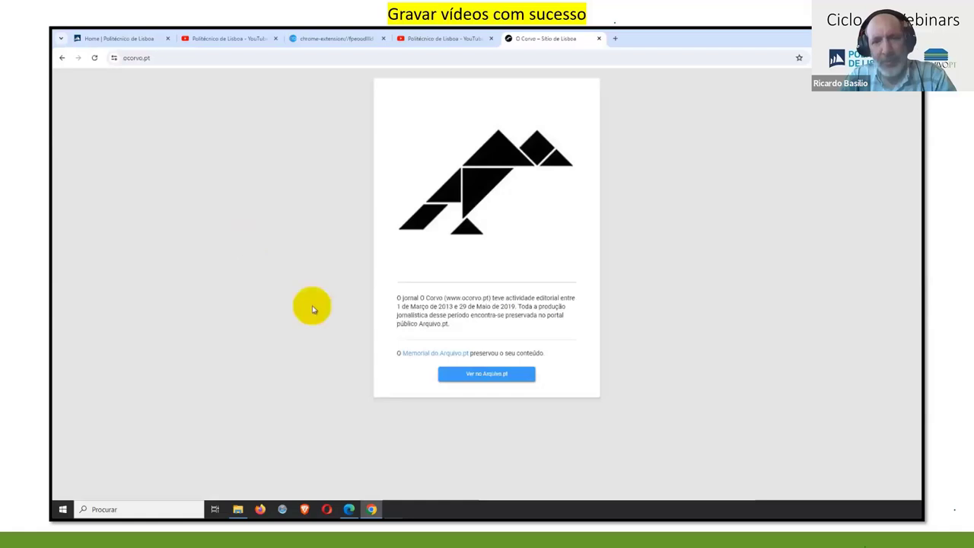
Open the version of O Corvo preserved in Arquivo.pt and go to its Galeria de Vídeos section.
click(481, 375)
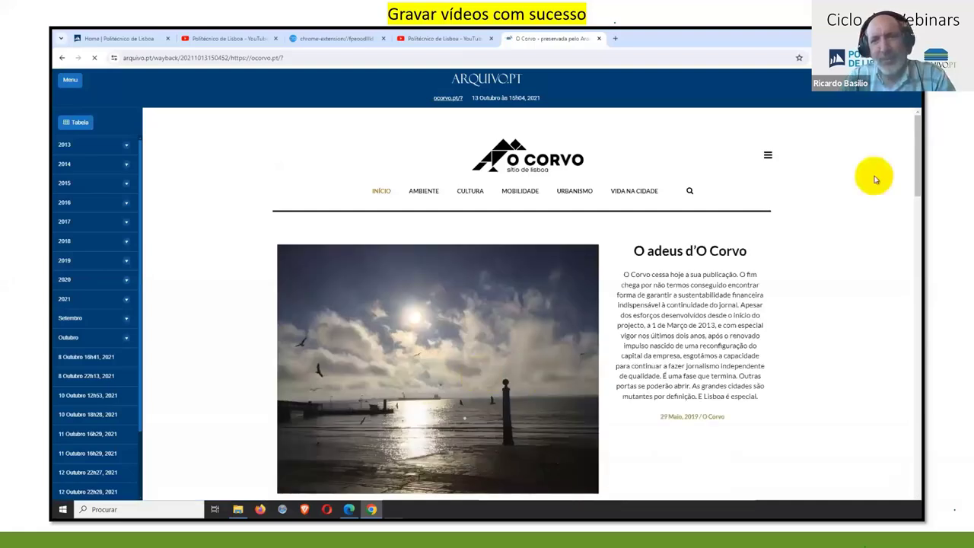
drag(918, 135, 915, 479)
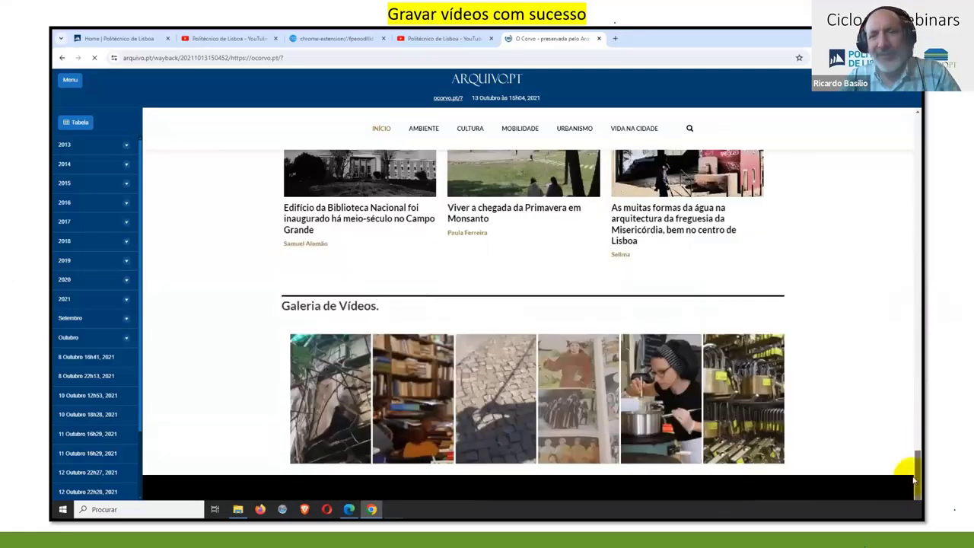
Play the LE BAR A CRÊPES video from the archived gallery, view it in full screen, and return to the normal view.
click(663, 377)
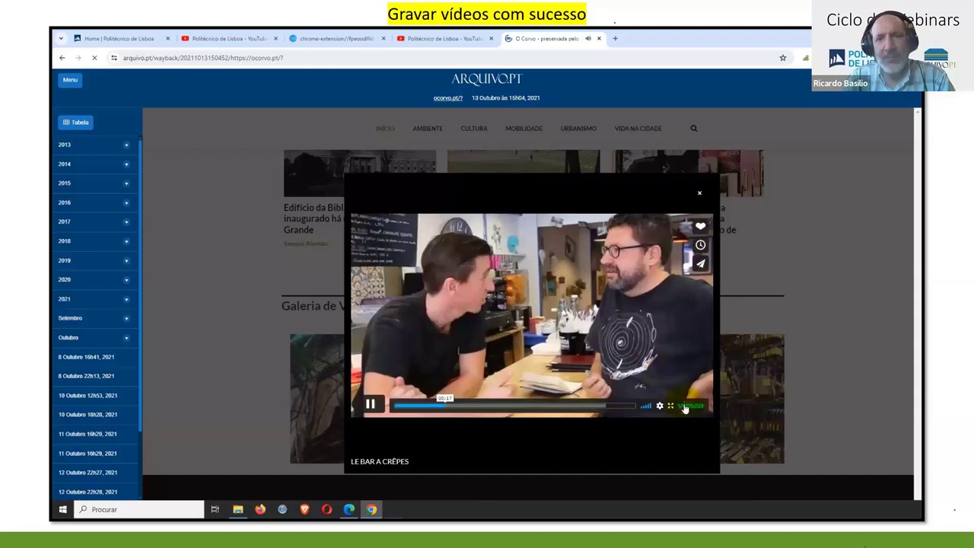
click(672, 406)
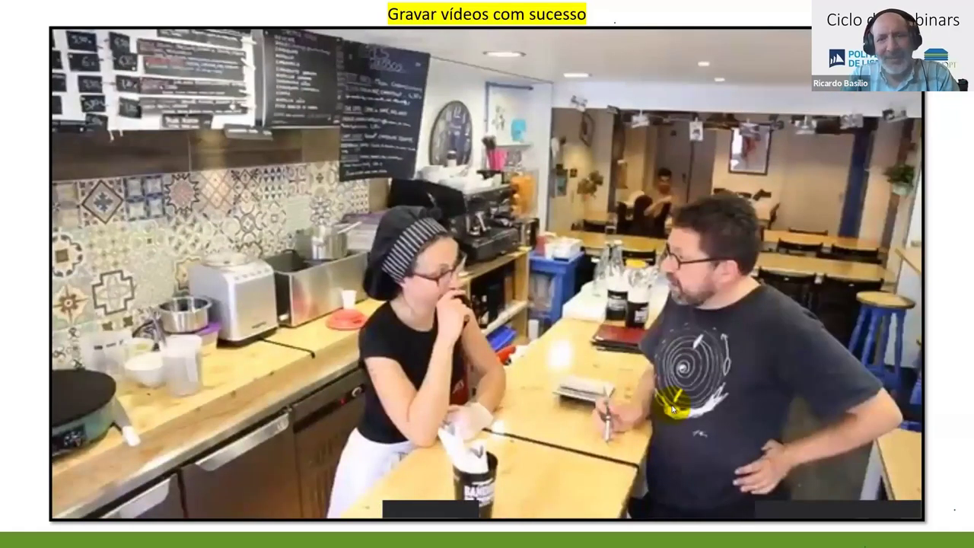
double_click(673, 410)
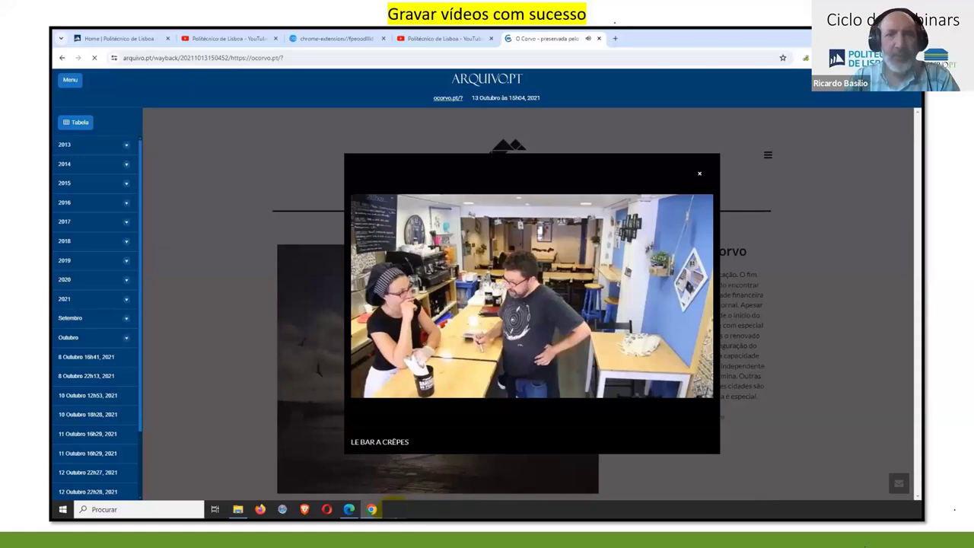
key(Right)
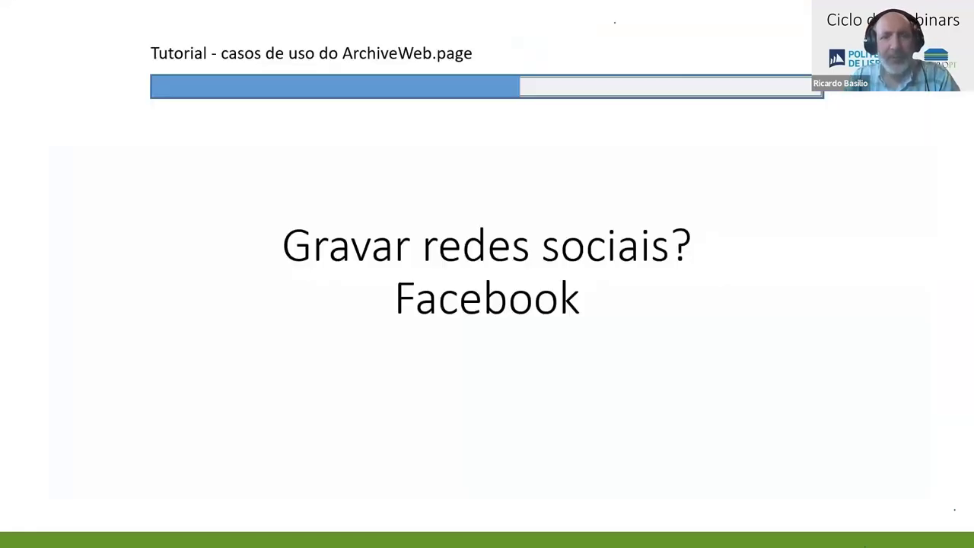
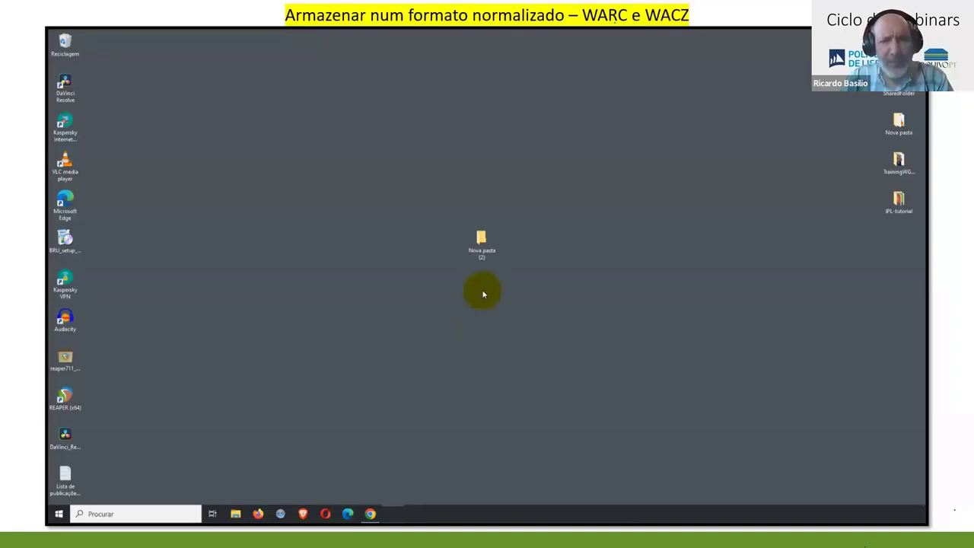
Rename the new folder on the desktop as MeuArquivoWeb.
click(482, 243)
click(490, 210)
text(MeuArquivo)
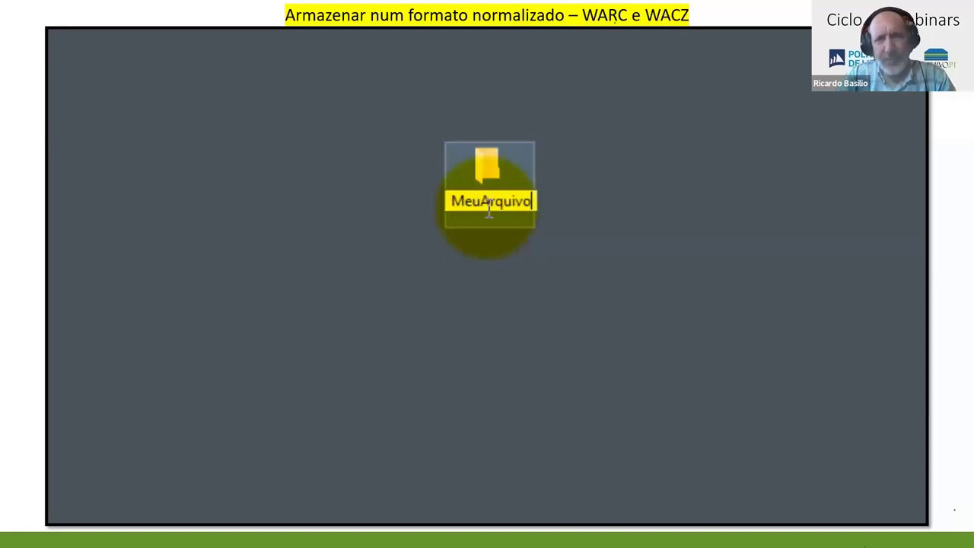
text( Web)
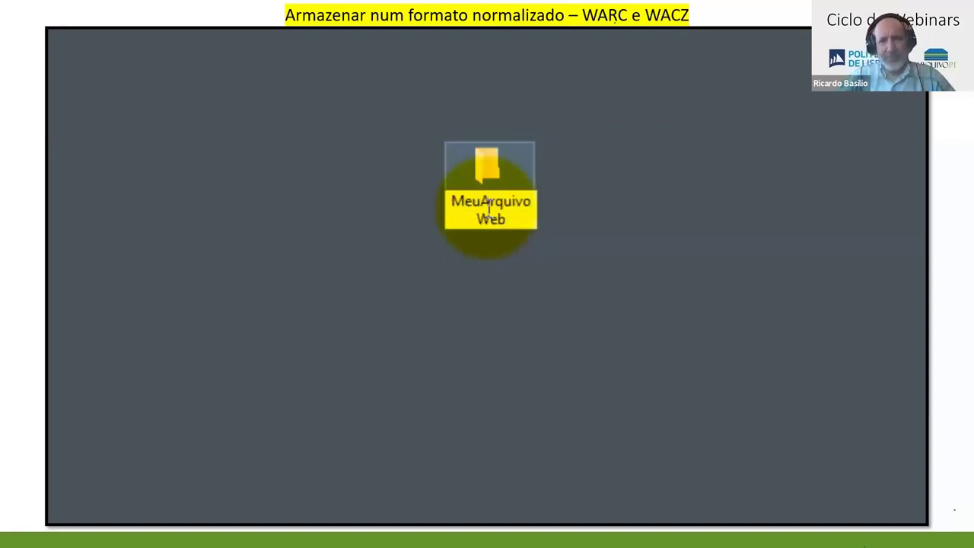
key(Return)
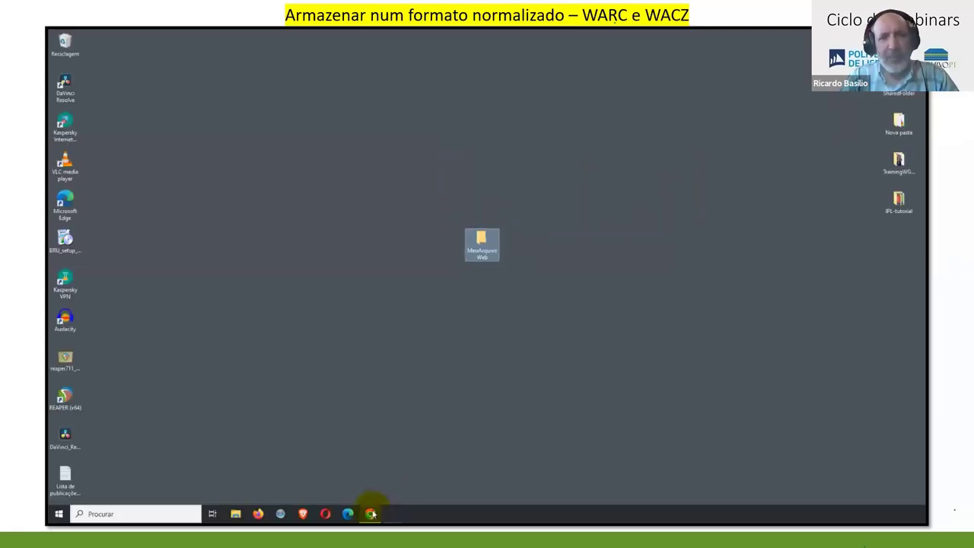
Switch to ArchiveWeb.page in Chrome, open the 01-demo-pagina-unica session, and download all of it as a WACZ file named 01-demo-pagina-unica.
click(371, 514)
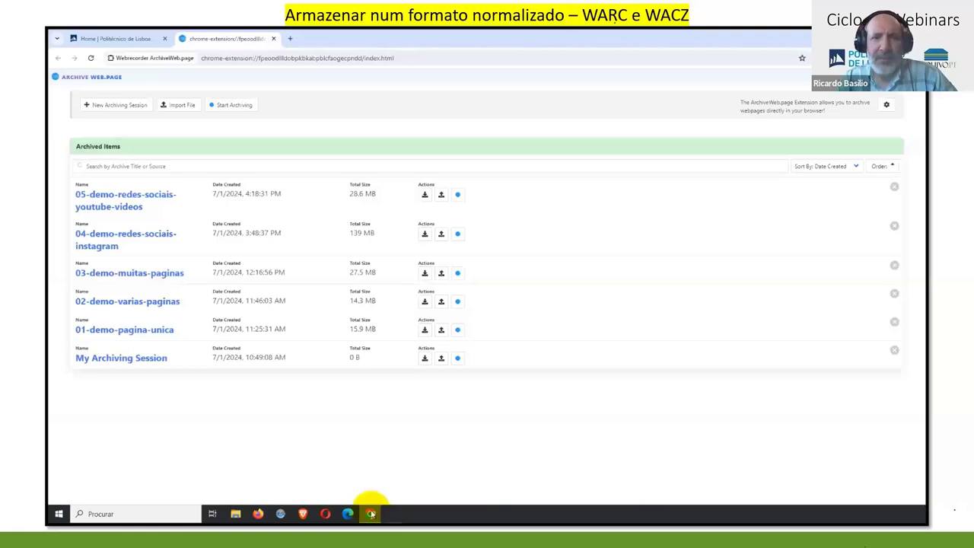
click(160, 332)
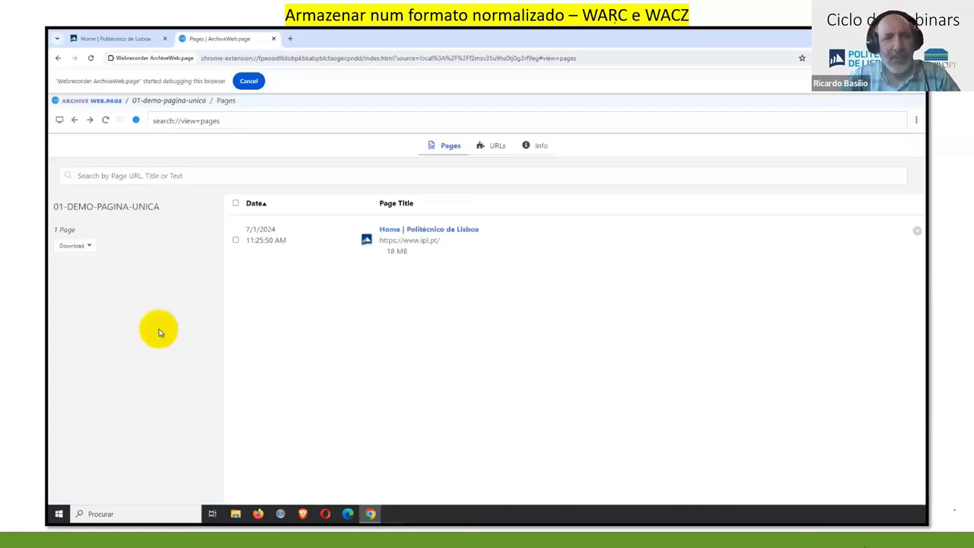
click(107, 109)
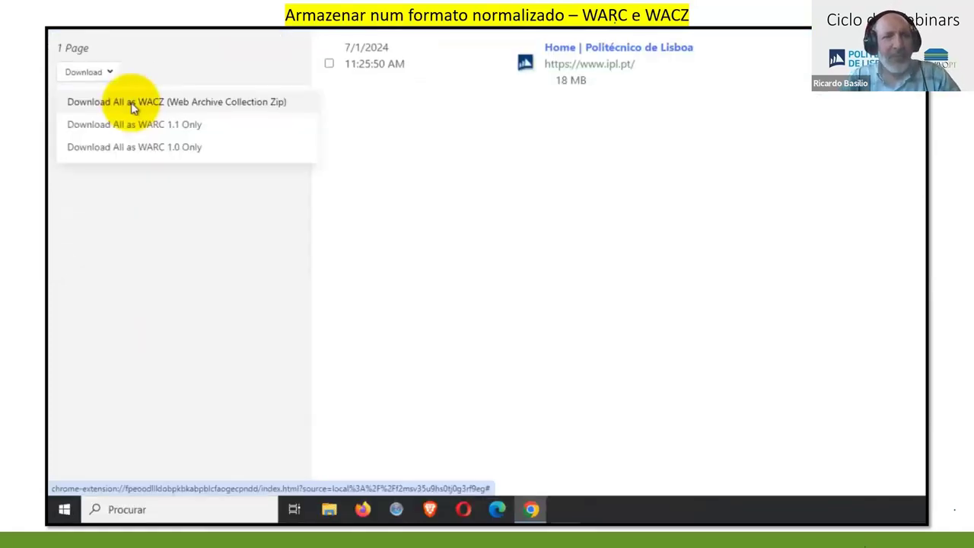
click(133, 105)
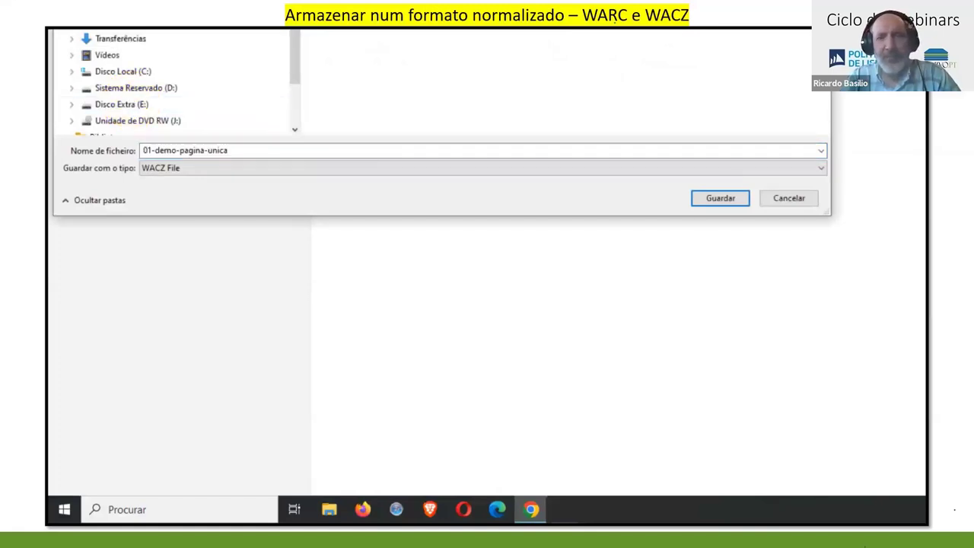
click(731, 201)
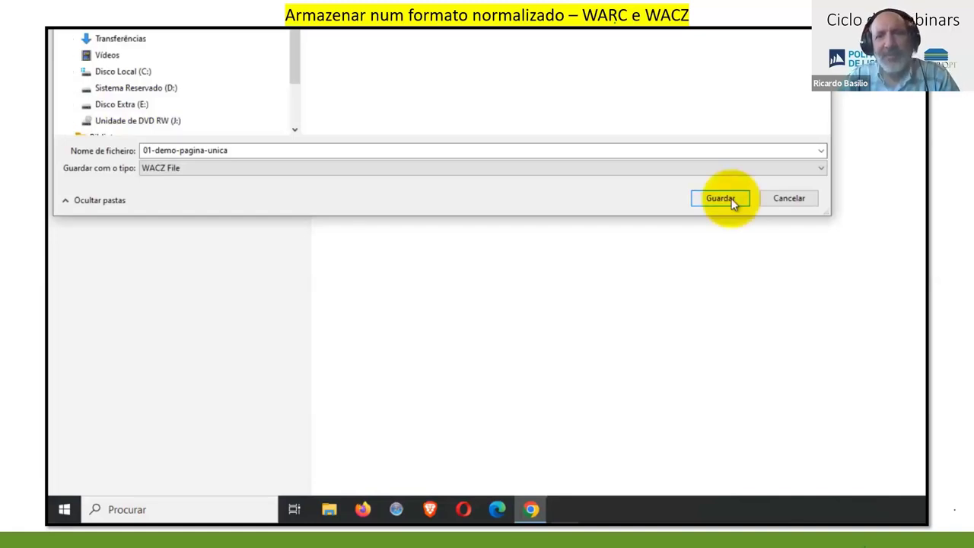
click(730, 200)
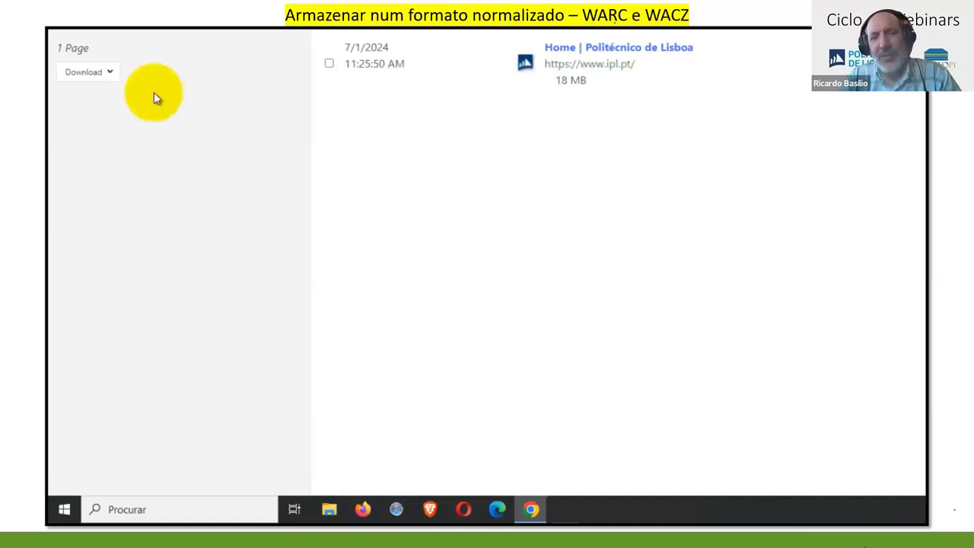
Download the whole 01-demo-pagina-unica session as a WARC 1.1 file, keeping the suggested file name.
click(109, 71)
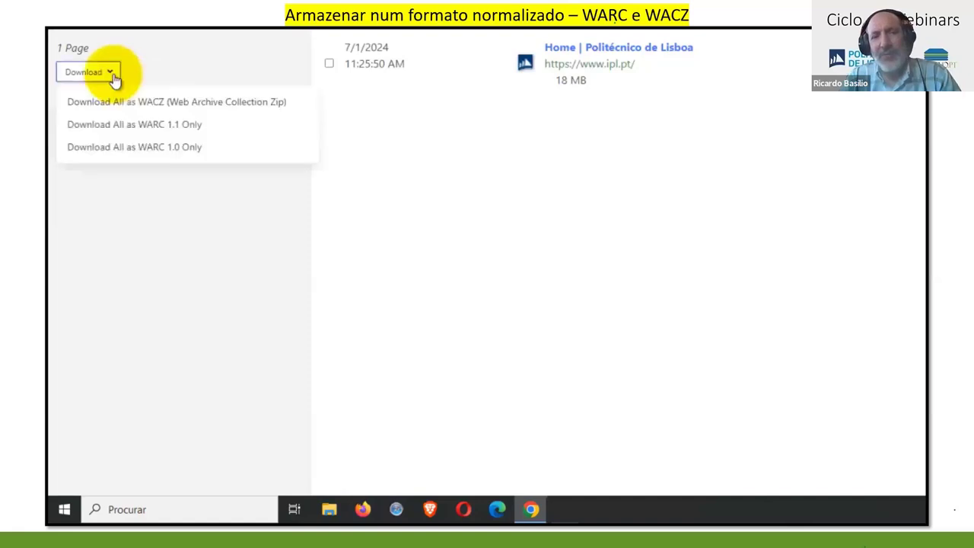
click(116, 128)
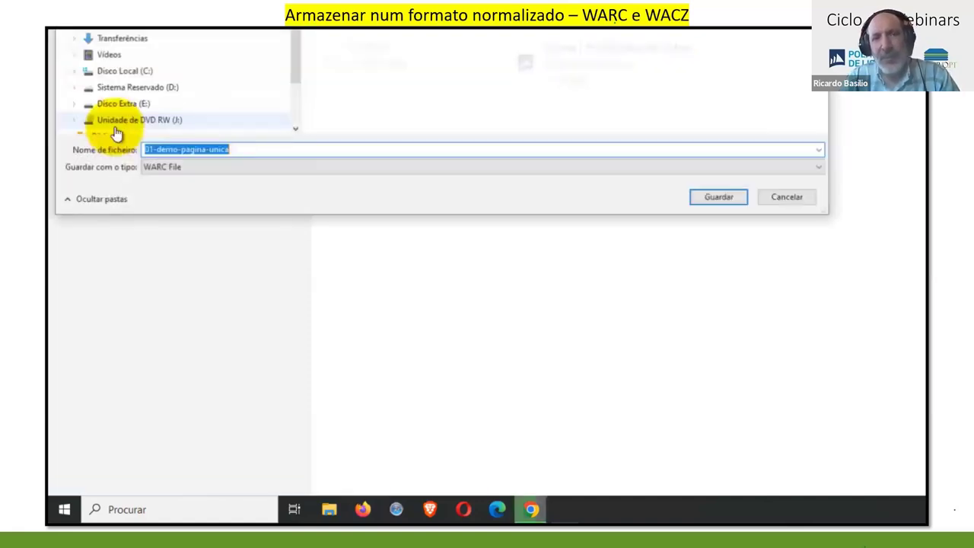
click(715, 200)
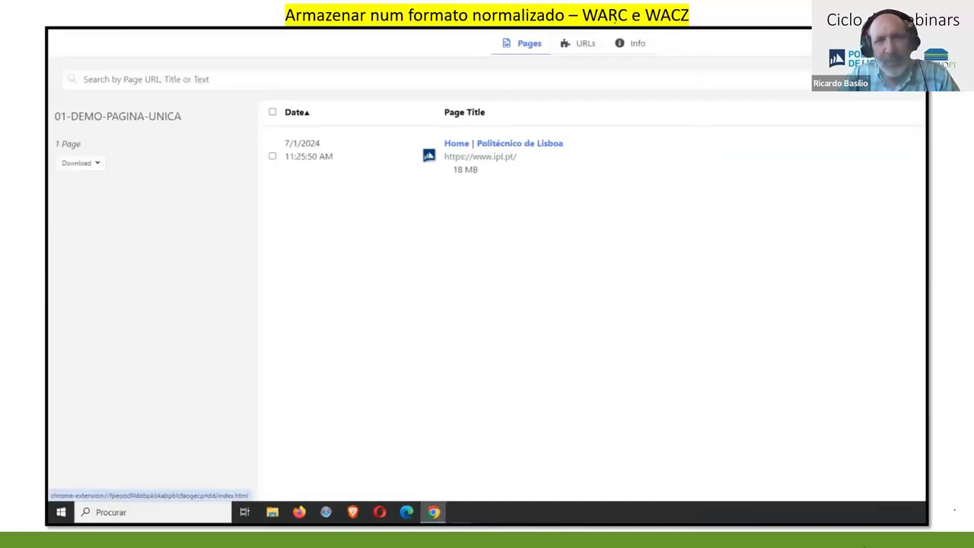
Open the 02-demo-varias-paginas session from the archived items and save all its pages as a WACZ file.
key(alt+Left)
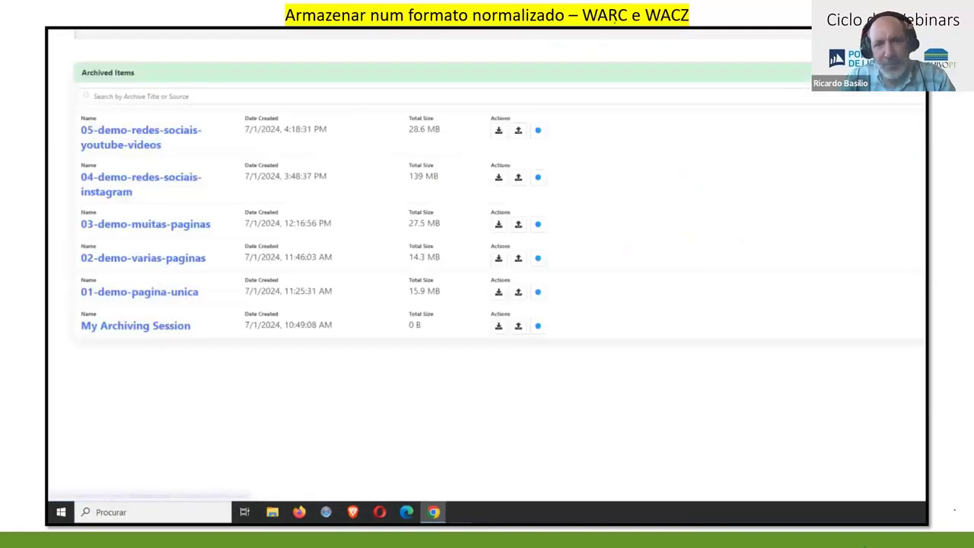
click(135, 262)
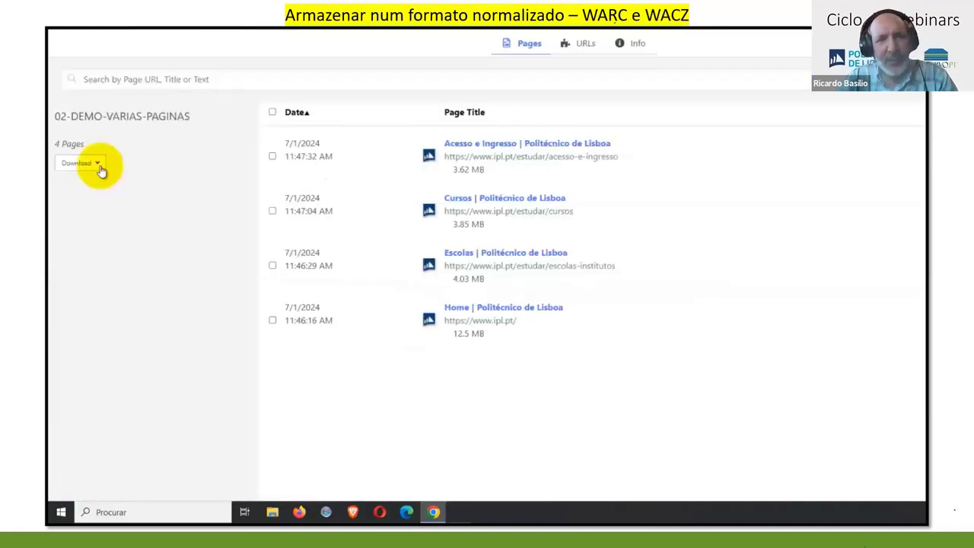
click(98, 164)
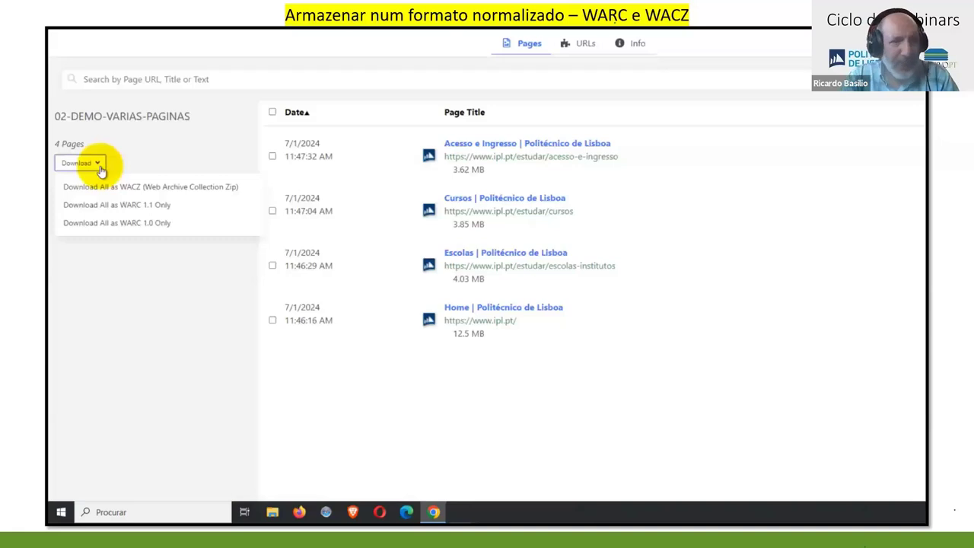
click(104, 187)
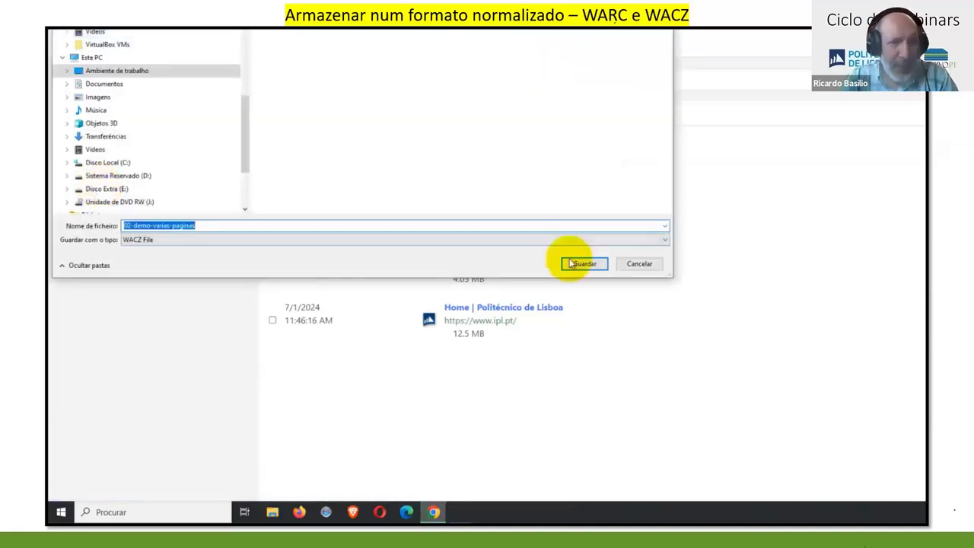
click(572, 263)
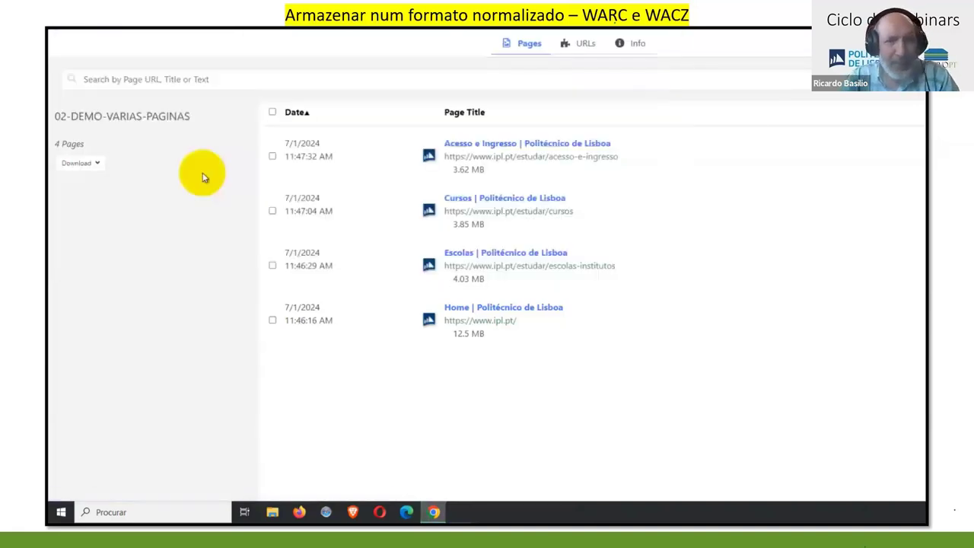
Download all pages of the 02-demo-varias-paginas session in WARC 1.1 format and save the file.
click(97, 164)
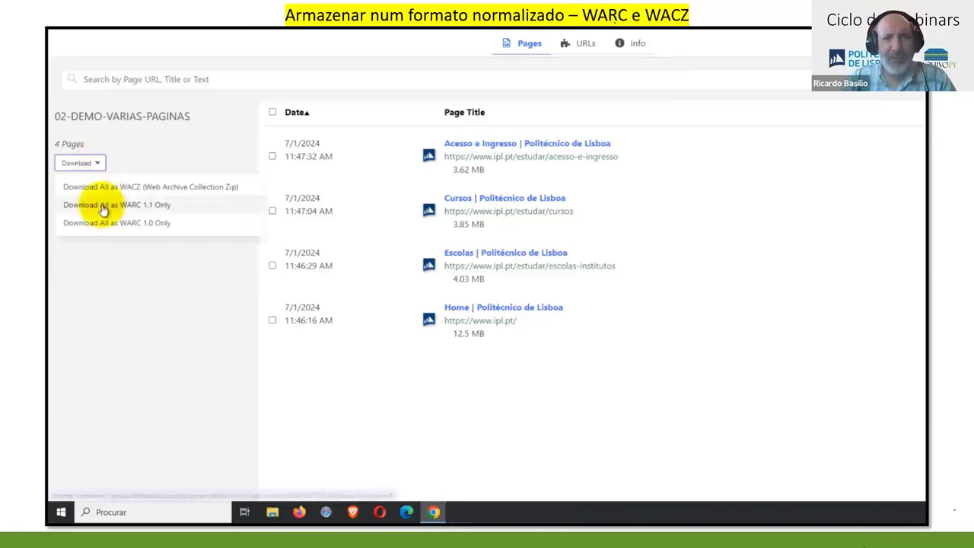
click(105, 206)
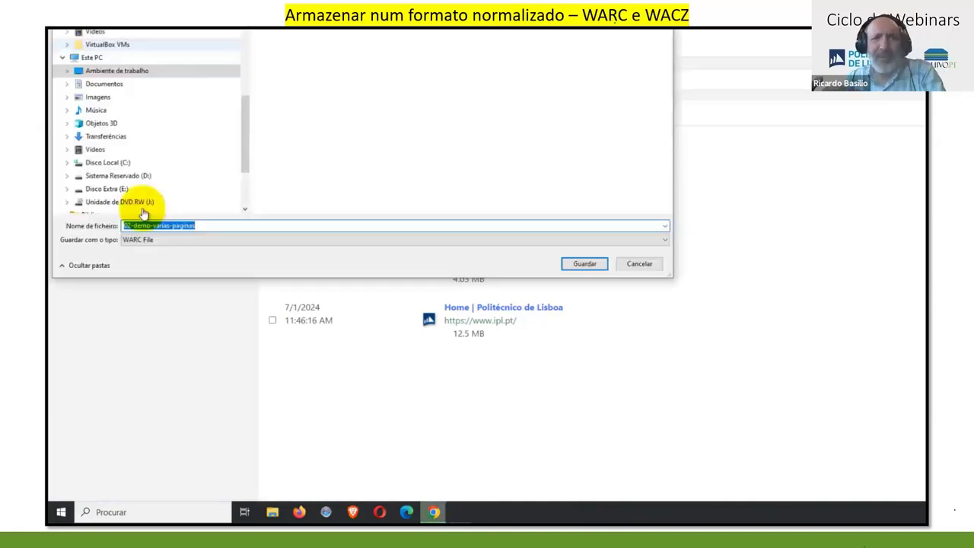
click(583, 263)
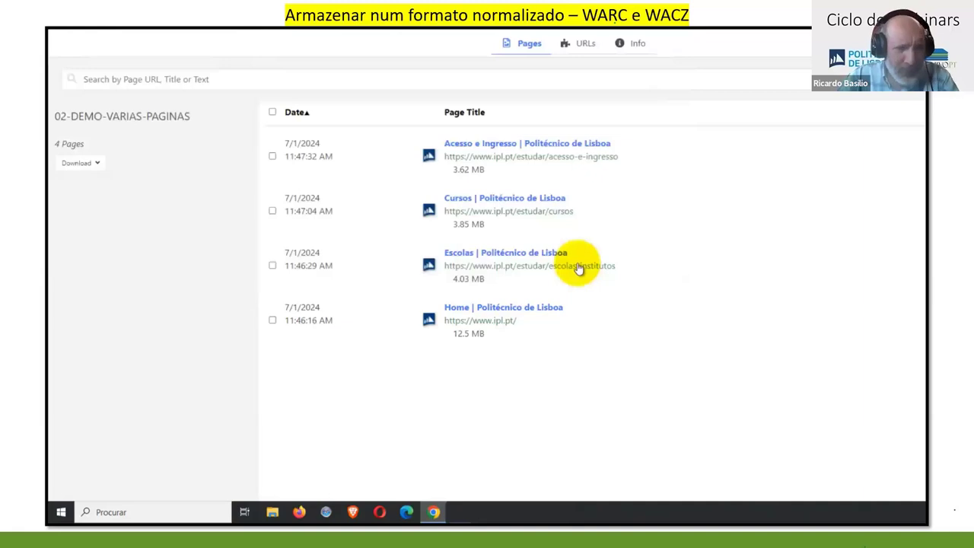
Open the 03-demo-muitas-paginas session, select all its pages, try deselecting and reselecting the first two, and show the download options.
key(alt+Left)
click(145, 227)
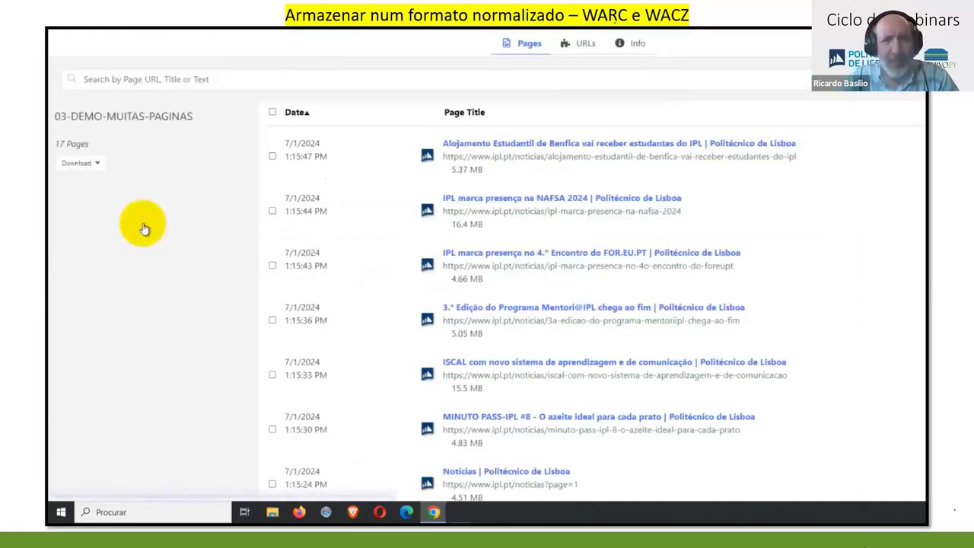
click(272, 113)
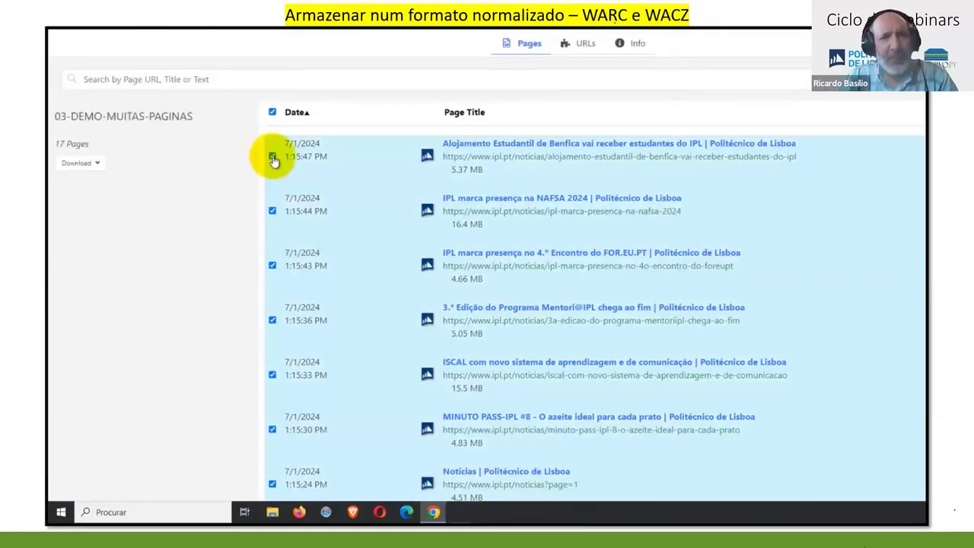
click(272, 157)
click(273, 190)
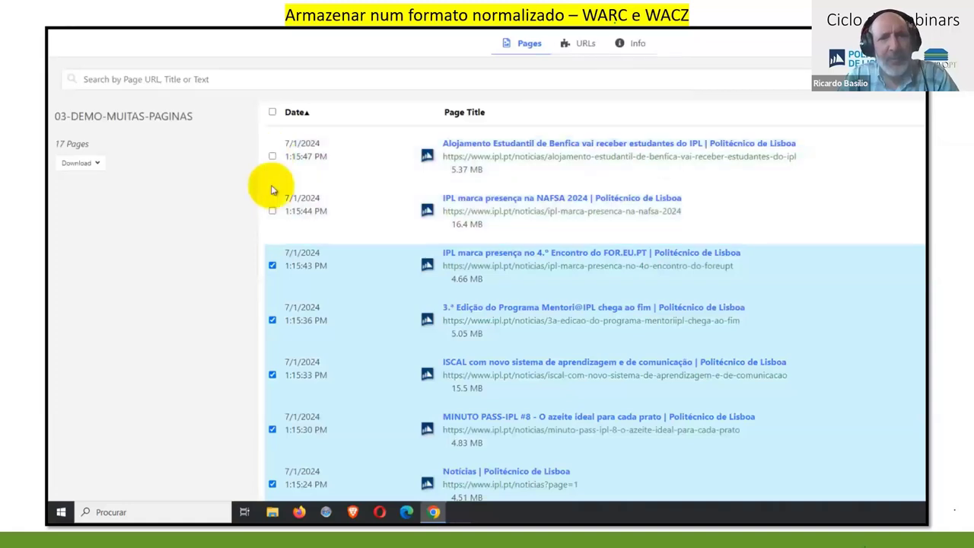
click(272, 158)
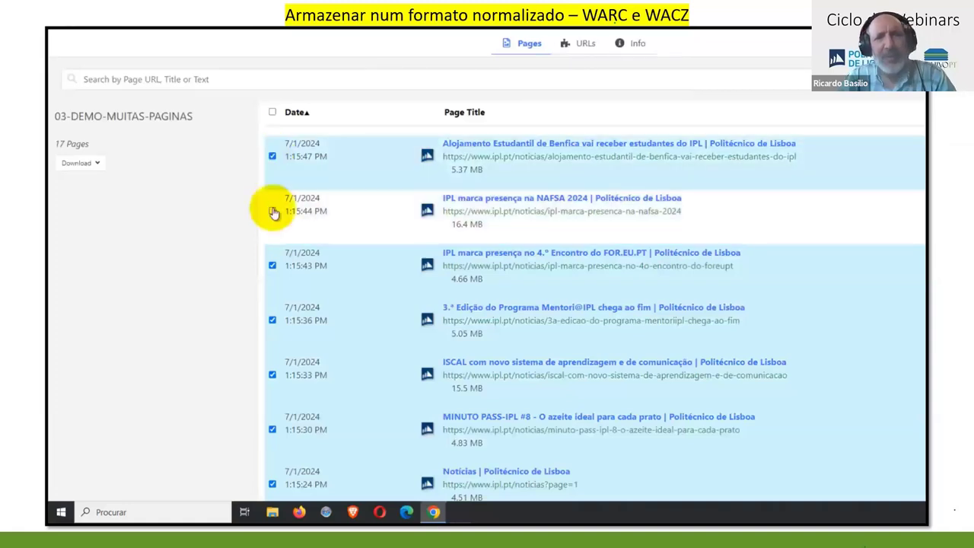
click(273, 211)
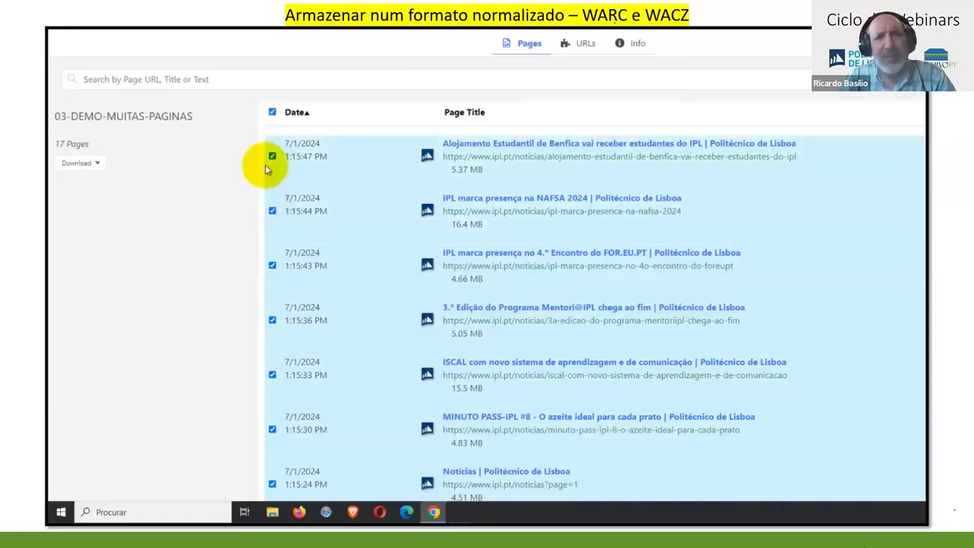
click(97, 164)
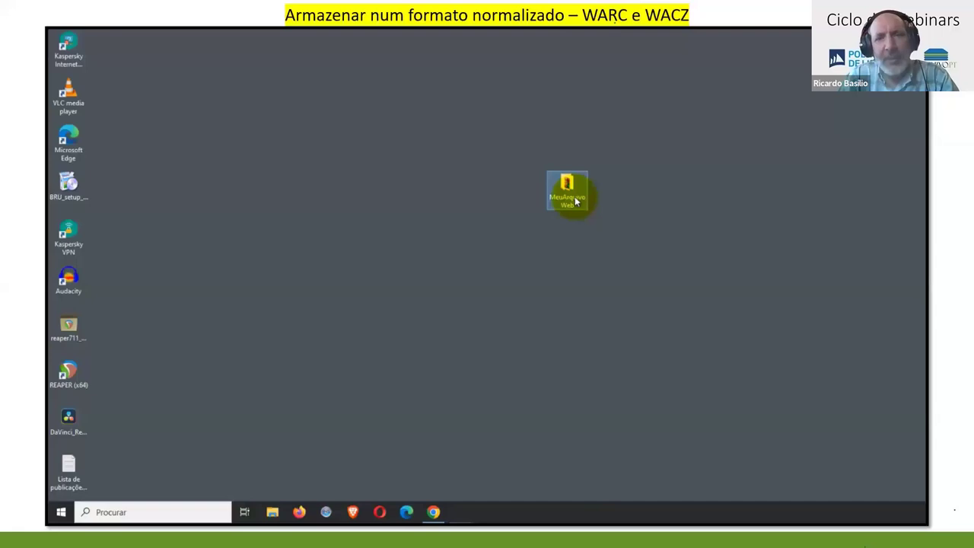
Open the MeuArquivoWeb folder on the desktop and examine the types and sizes of the downloaded WACZ and WARC files.
double_click(577, 201)
drag(425, 242, 107, 236)
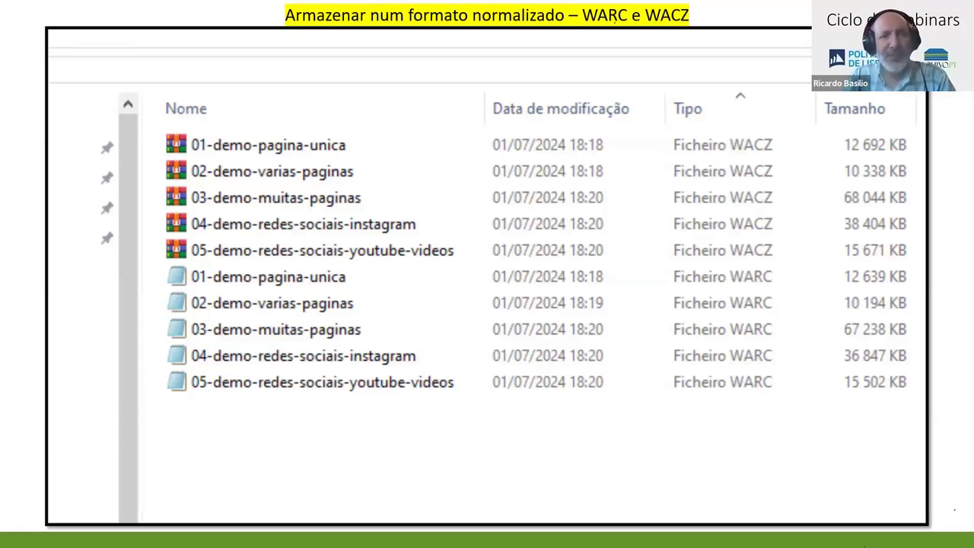
key(Right)
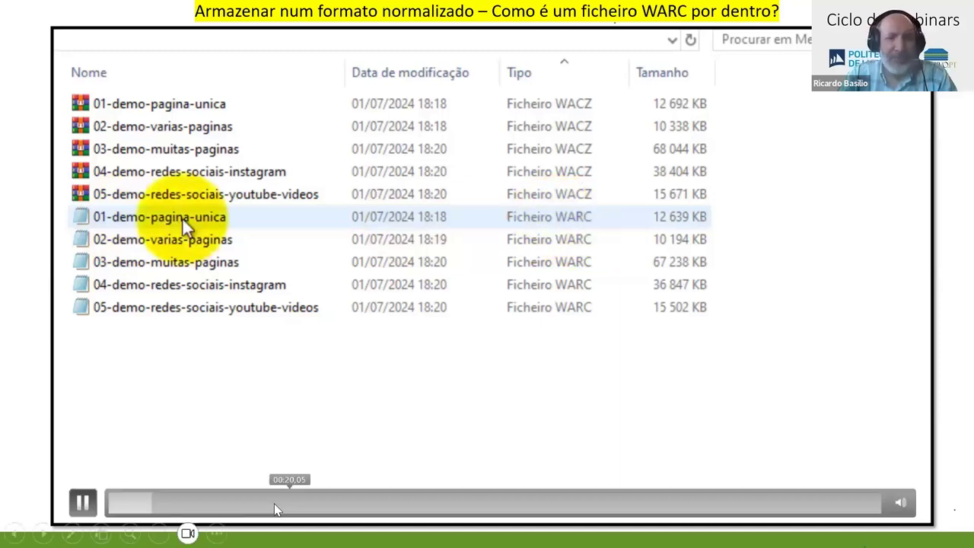
Search the 01-demo-pagina-unica WARC file in Notepad for "<html" and examine the start of the archived page's HTML code.
click(381, 501)
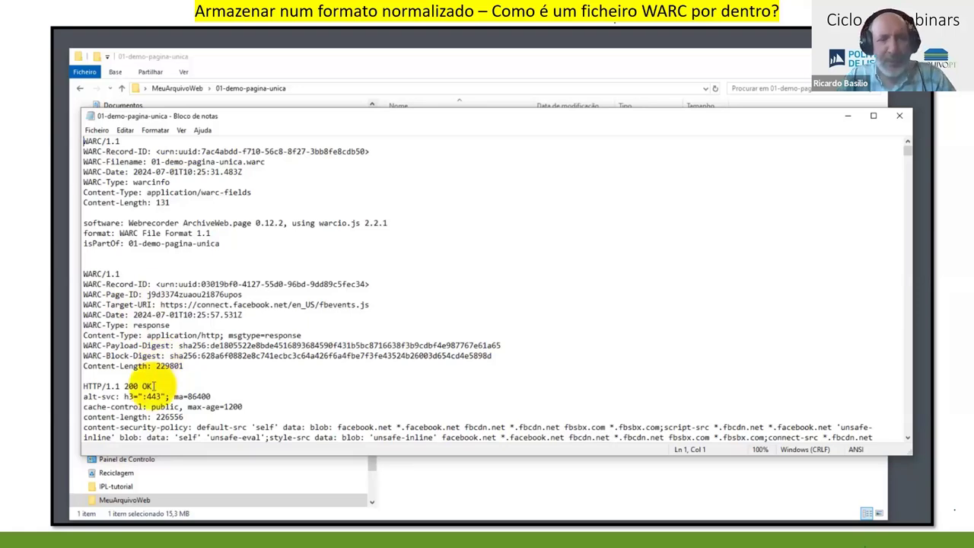
key(ctrl+f)
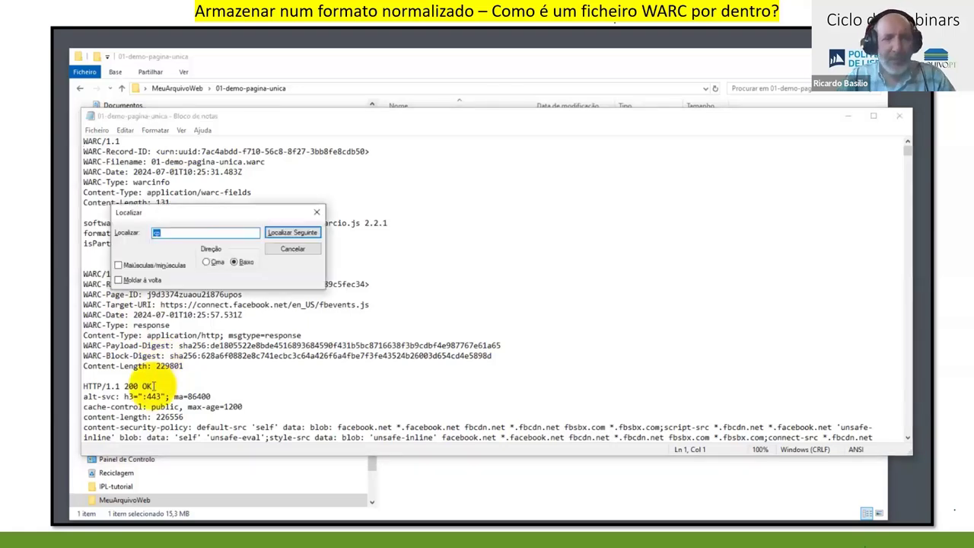
text(<html)
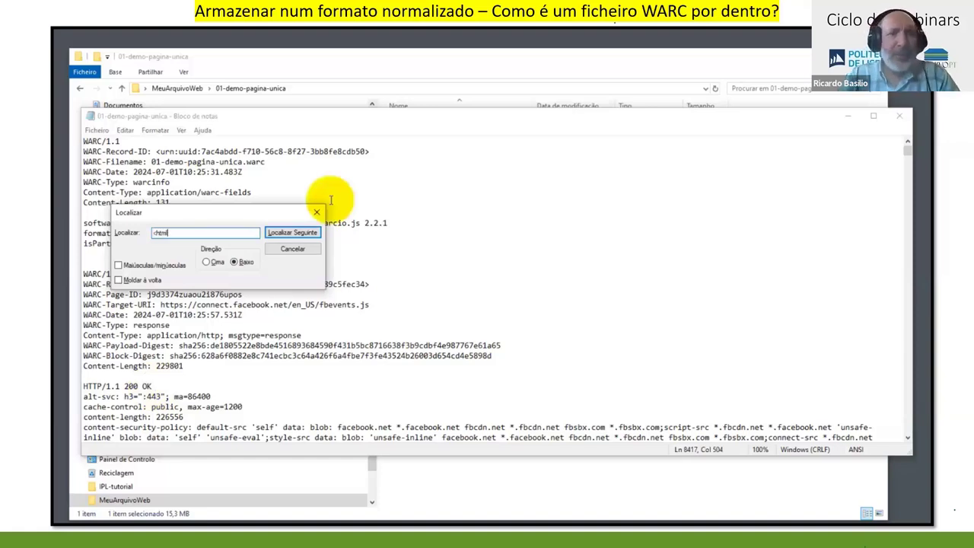
click(293, 233)
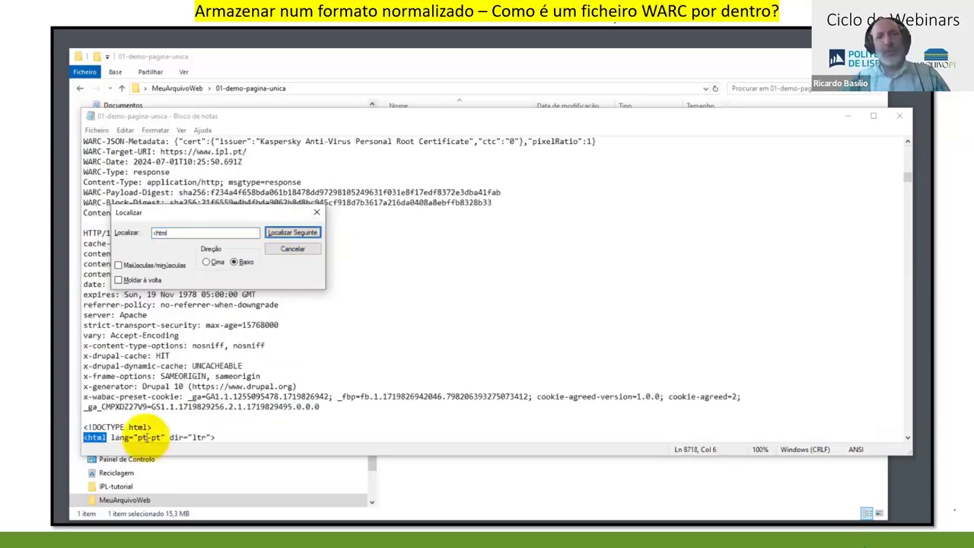
click(145, 438)
scroll(145, 437, down, 3)
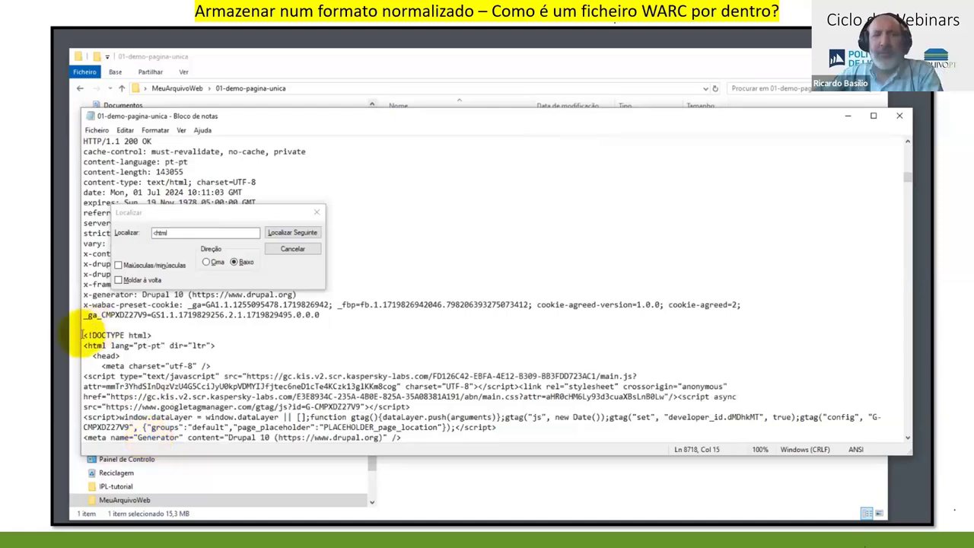
Search the WARC file for "<p" and examine the surrounding HTML down to the UNIVERSO IPL list of links.
double_click(171, 232)
text(p)
click(278, 233)
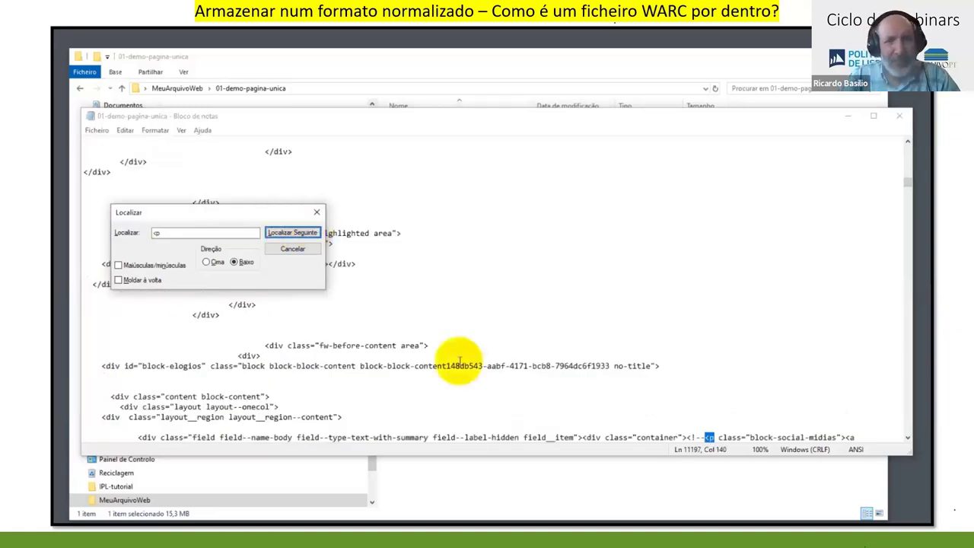
scroll(464, 361, down, 1)
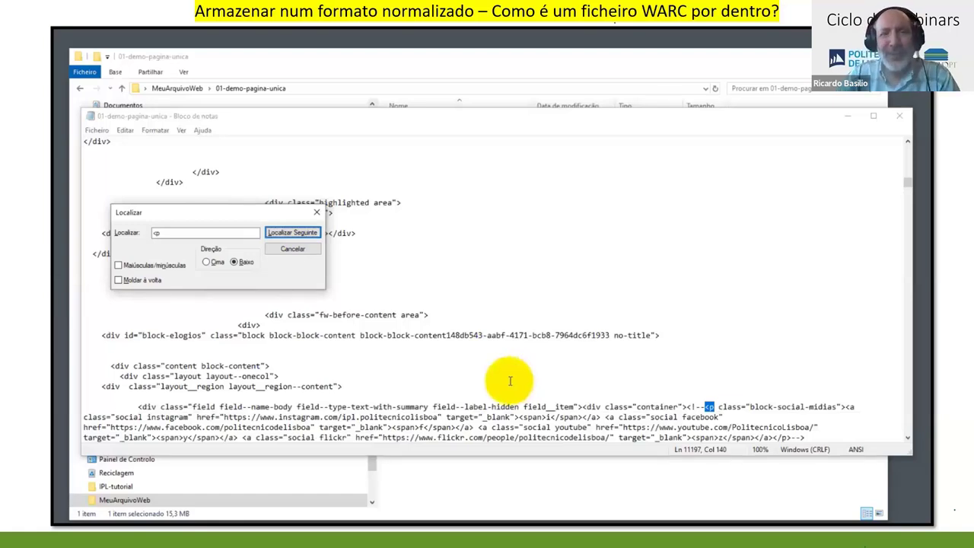
scroll(510, 381, down, 3)
scroll(510, 381, up, 4)
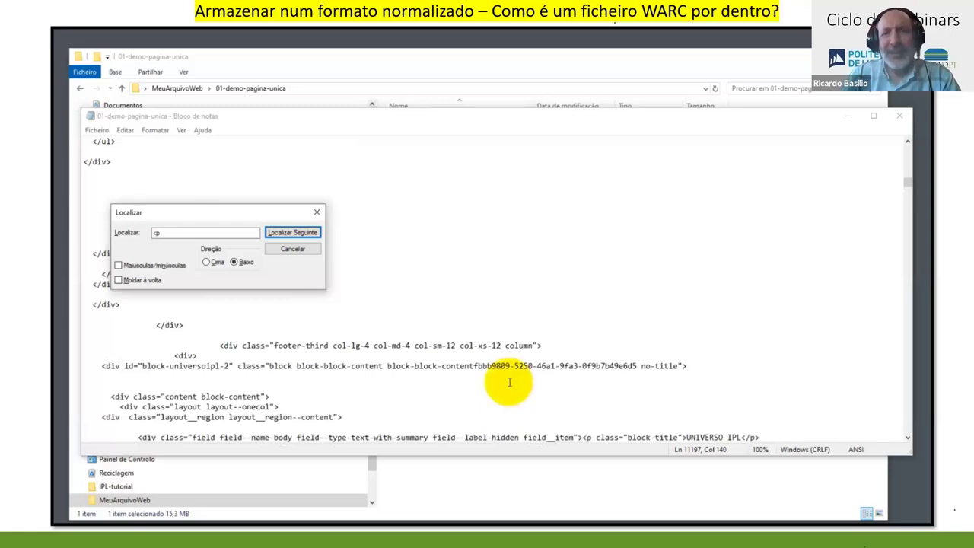
scroll(510, 382, down, 5)
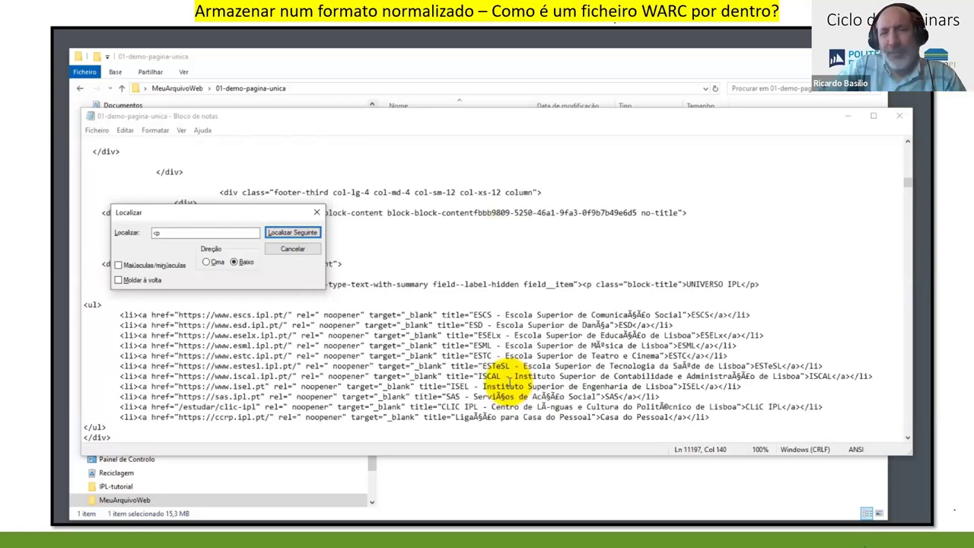